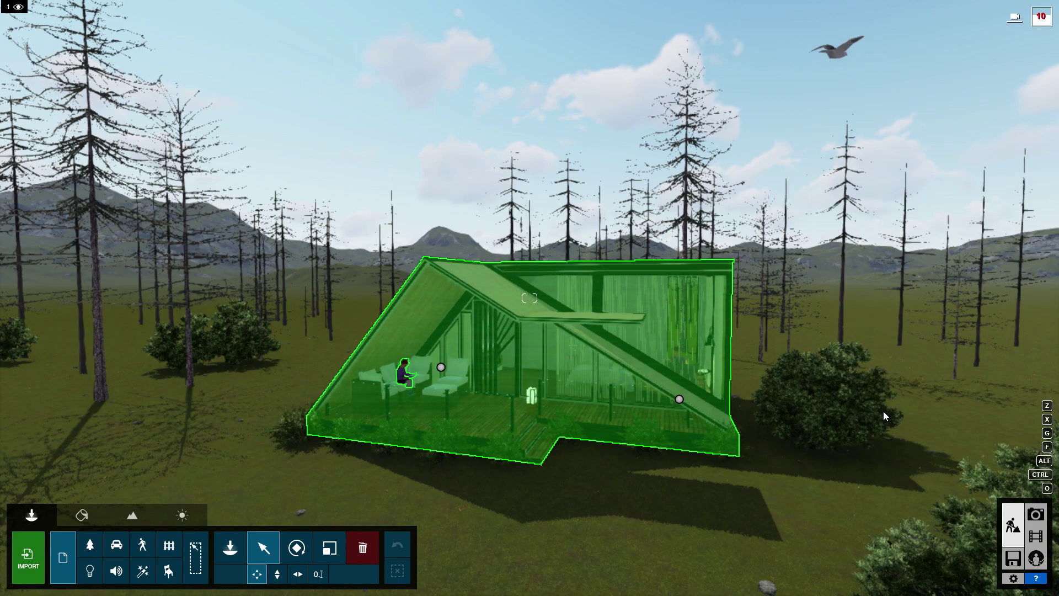
pyautogui.click(850, 452)
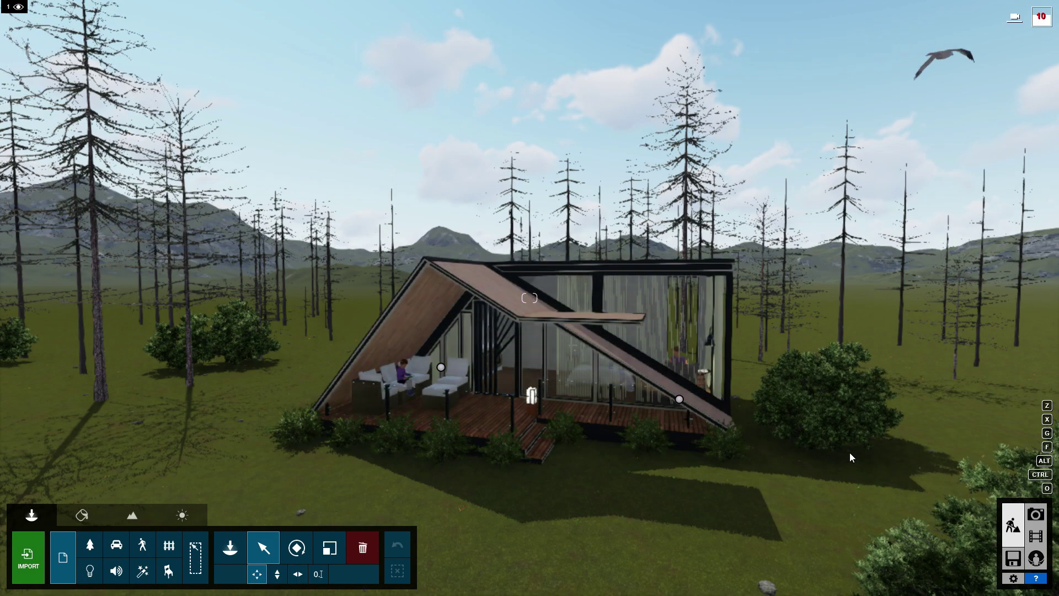
pyautogui.press('d')
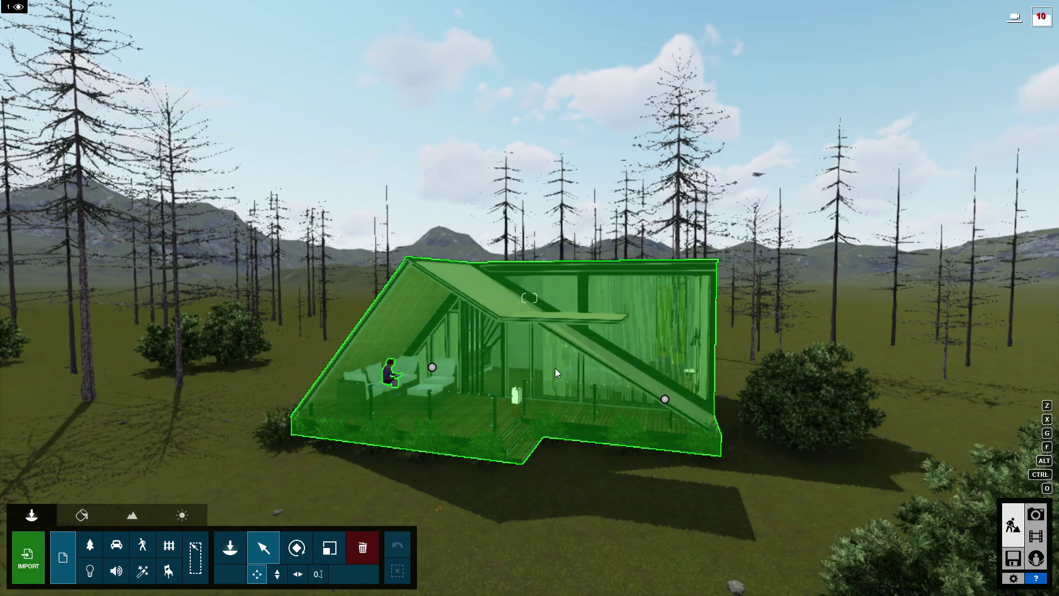
pyautogui.scroll(3, 556, 368)
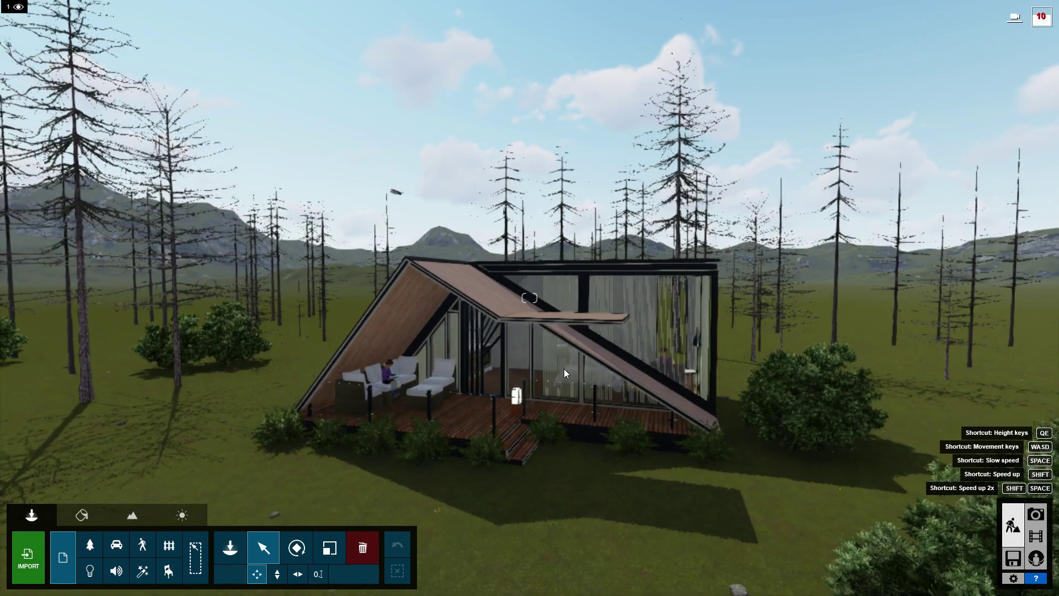
pyautogui.click(564, 368)
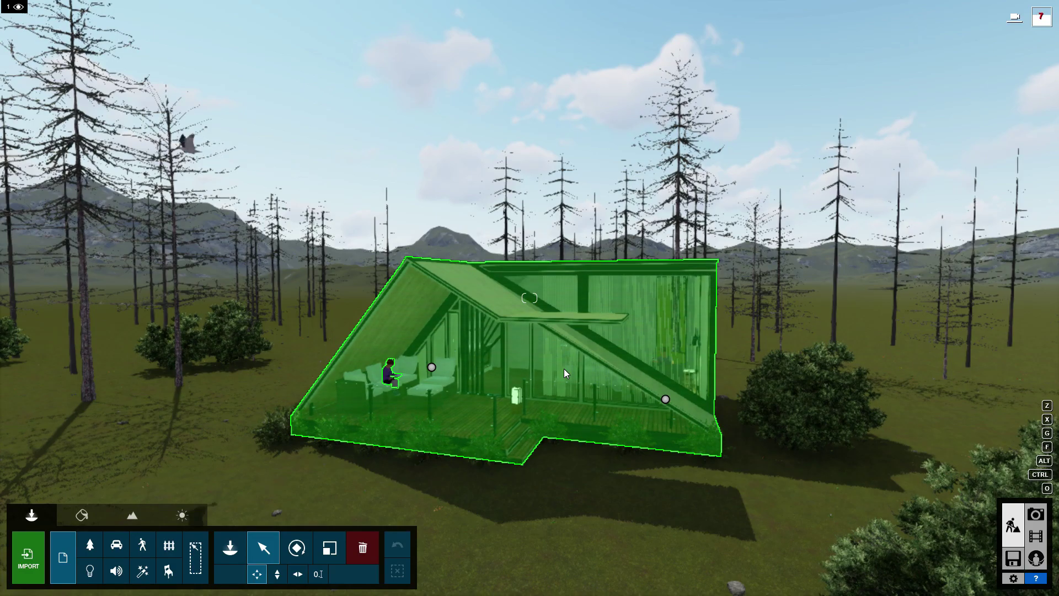
pyautogui.moveTo(564, 368); pyautogui.dragTo(568, 367, button='right')
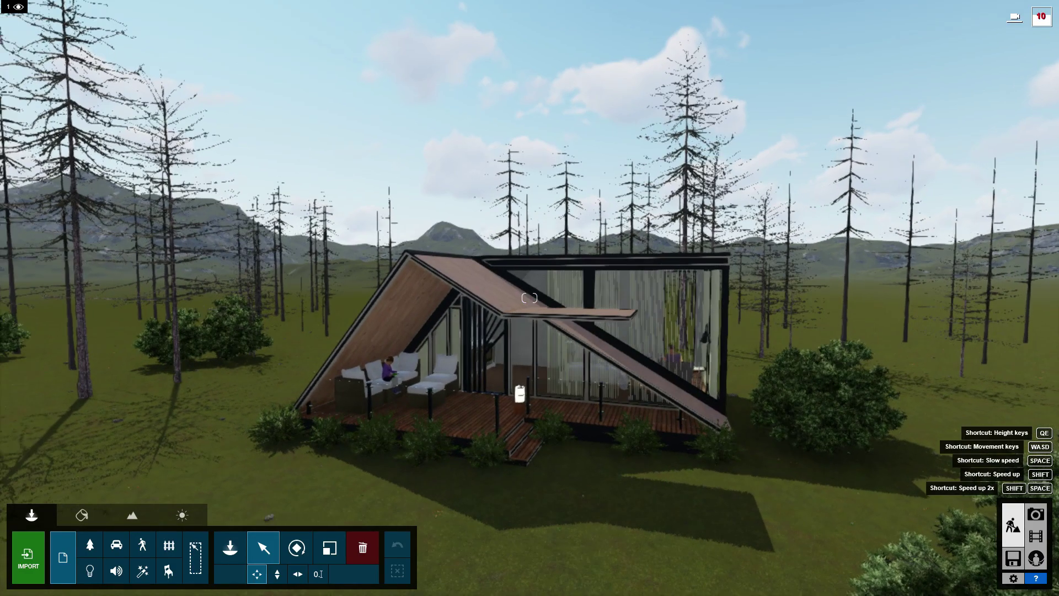
# Preview the three-clip, 16-second main movie, then select the empty fourth clip slot
pyautogui.click(1044, 543)
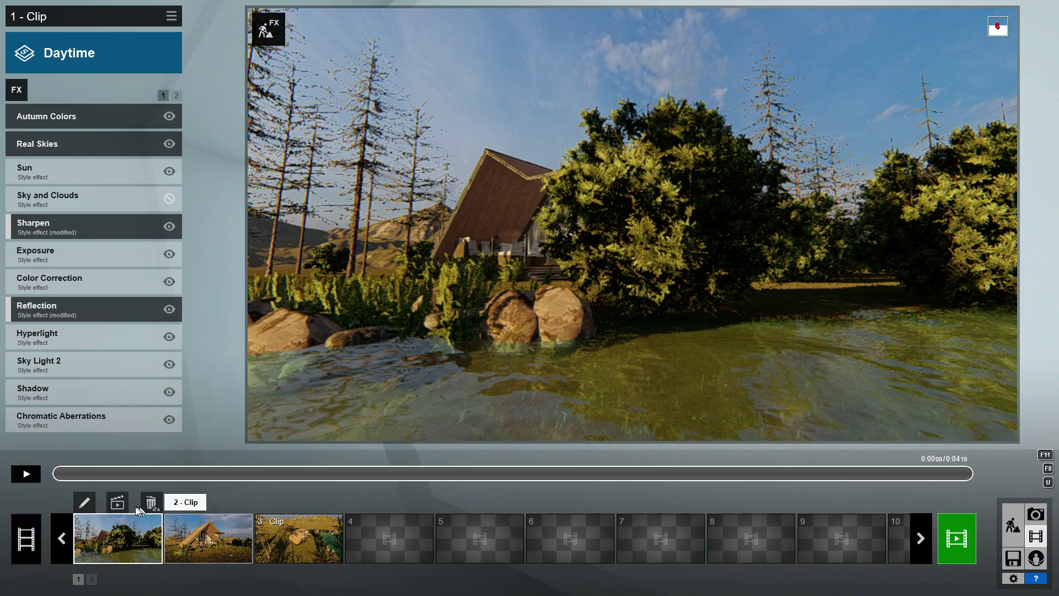
pyautogui.click(25, 543)
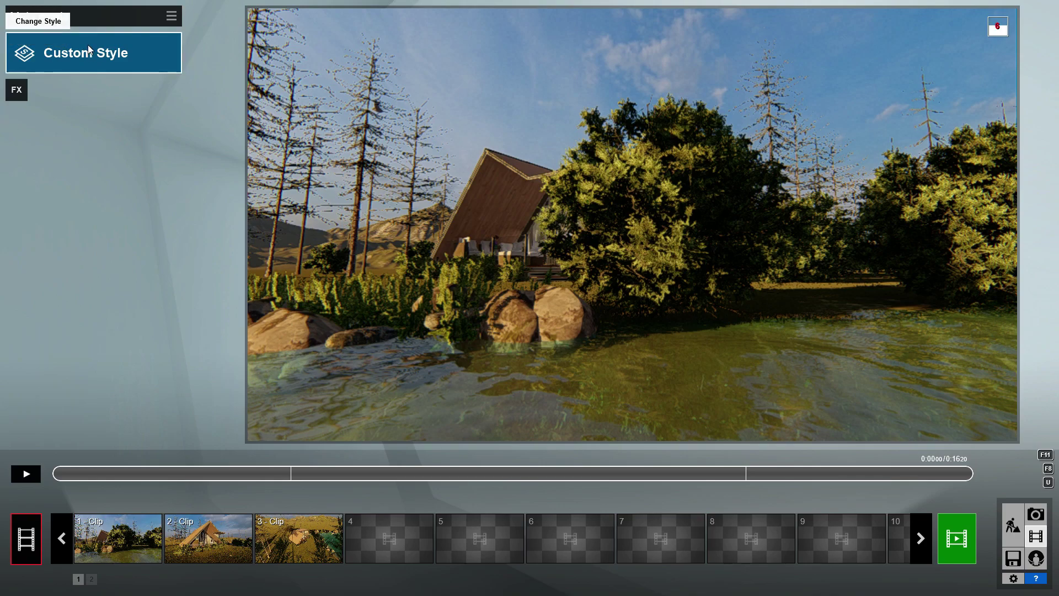
pyautogui.click(27, 473)
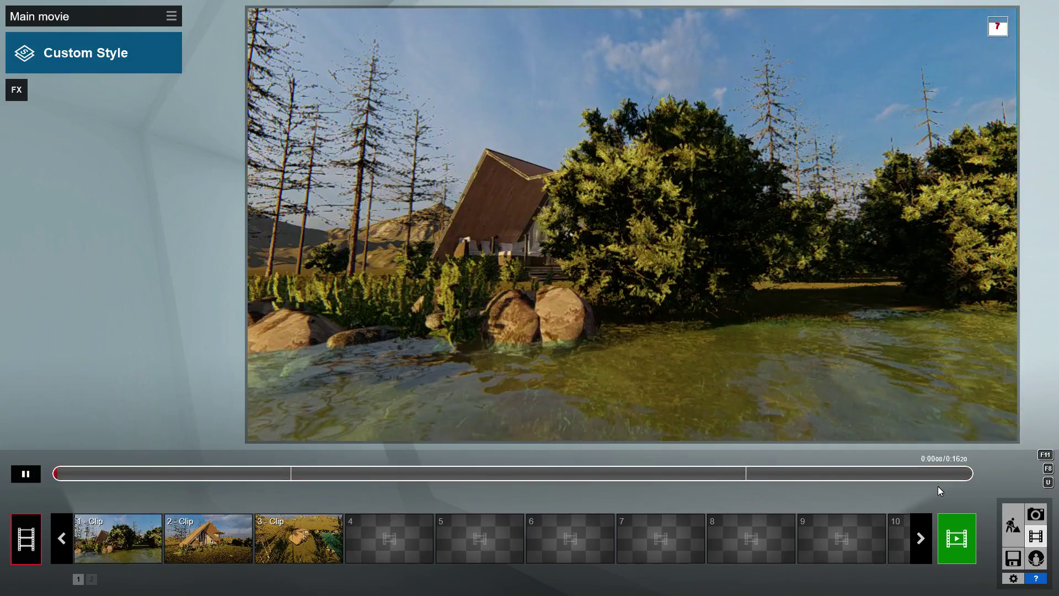
pyautogui.click(26, 474)
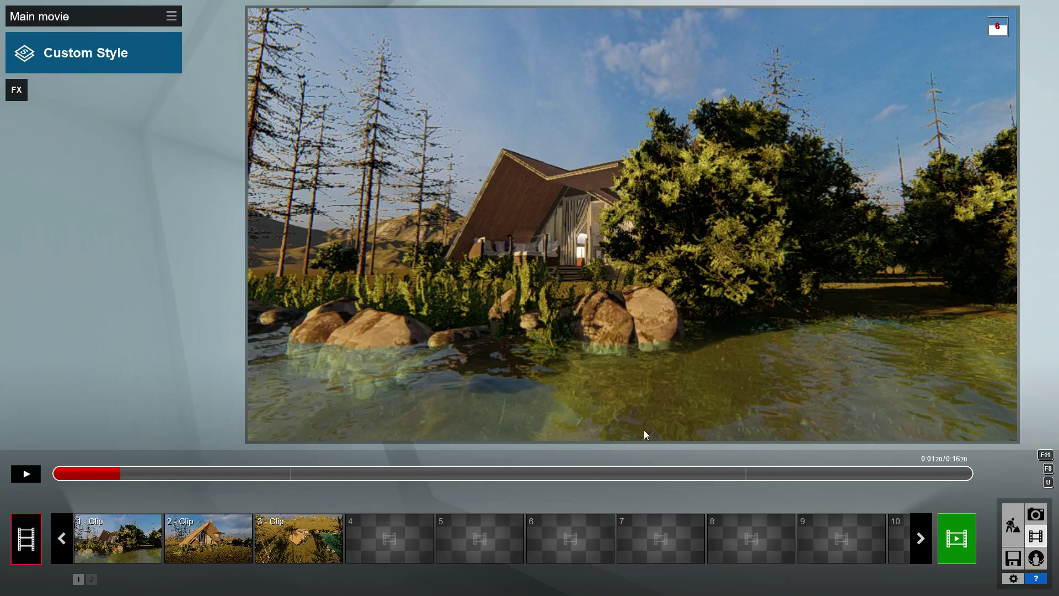
pyautogui.click(131, 544)
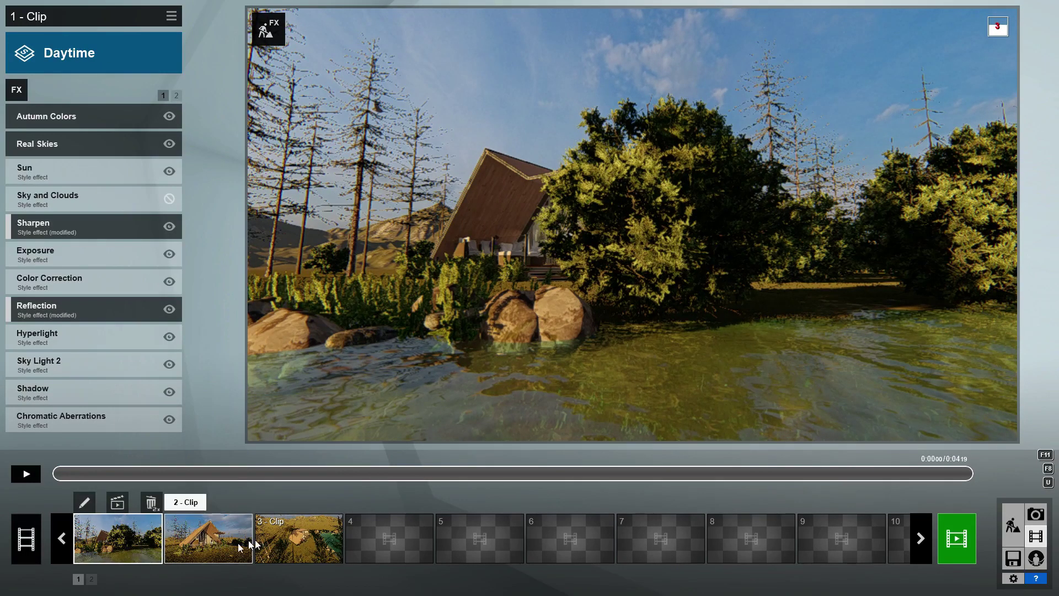
pyautogui.click(396, 539)
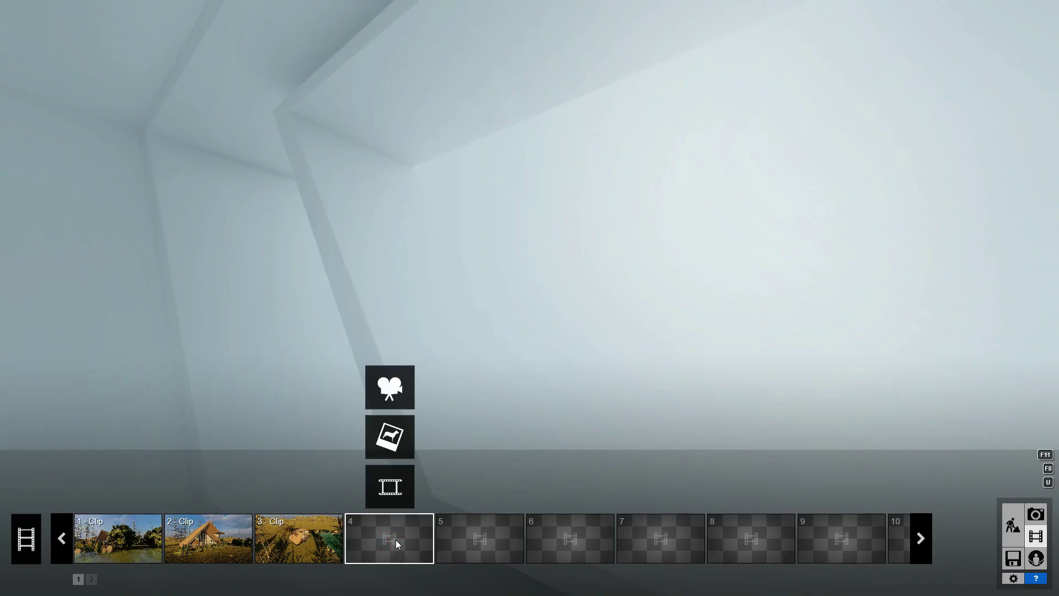
# Start recording a camera path and fly through the glass into the cabin bedroom
pyautogui.click(396, 389)
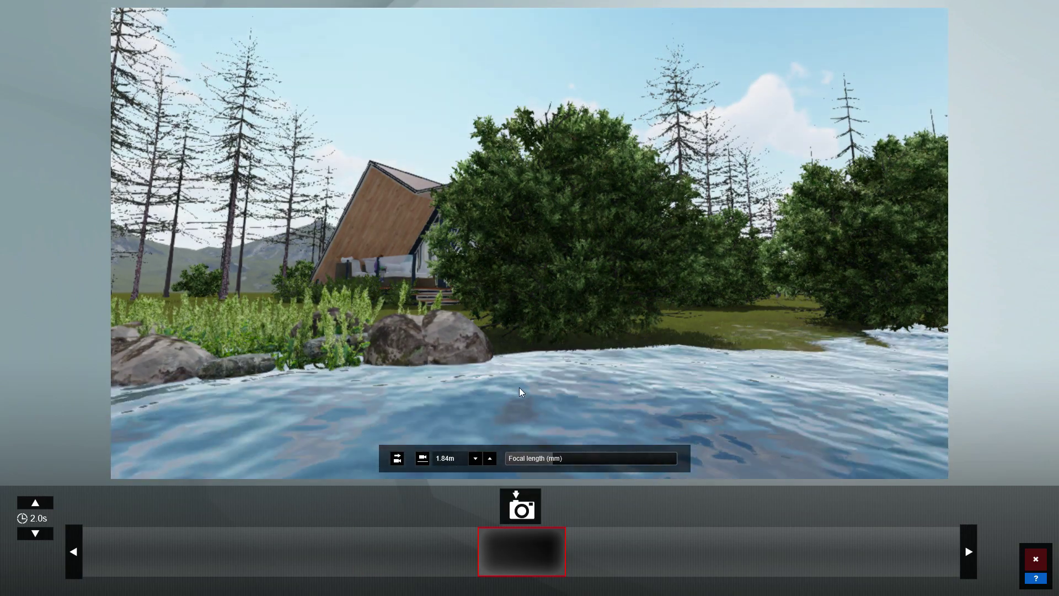
pyautogui.press('w')
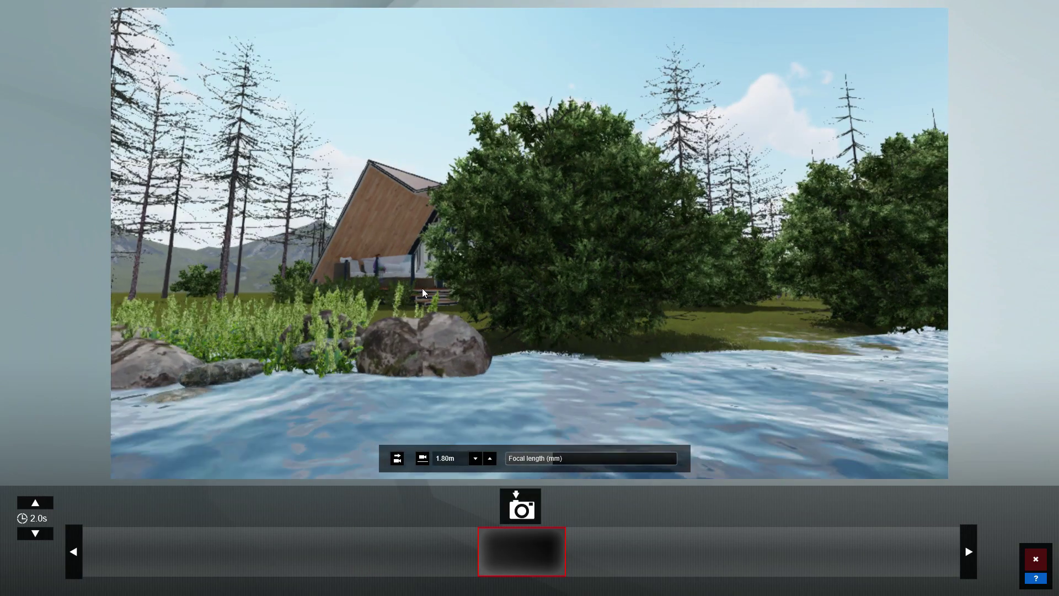
pyautogui.press('w')
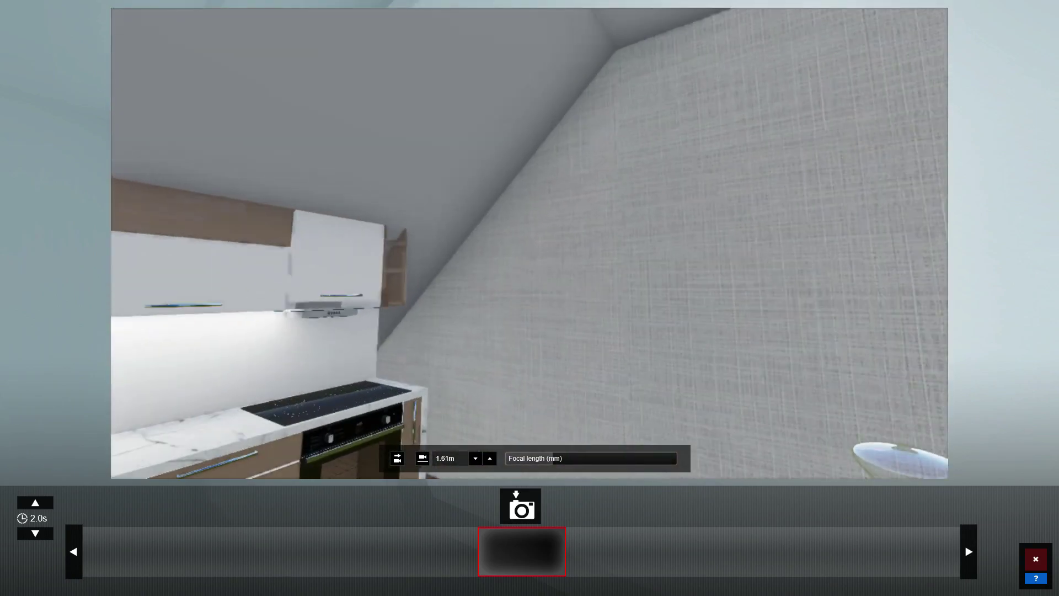
pyautogui.moveTo(478, 309)
pyautogui.mouseDown(button='right')
pyautogui.moveTo(530, 244)
pyautogui.moveTo(567, 306)
pyautogui.mouseUp(button='right')
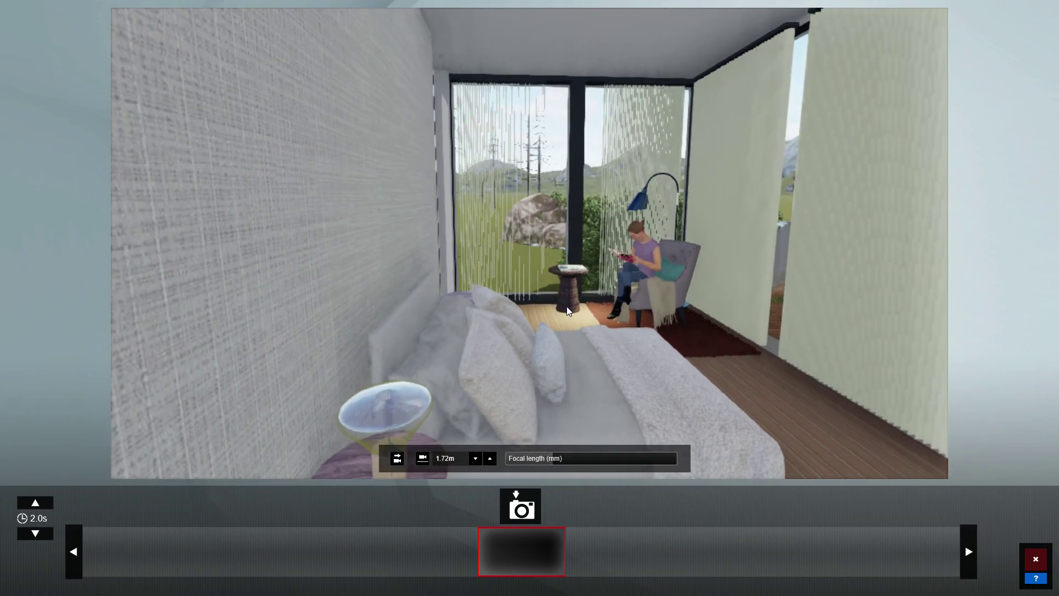
pyautogui.press('e')
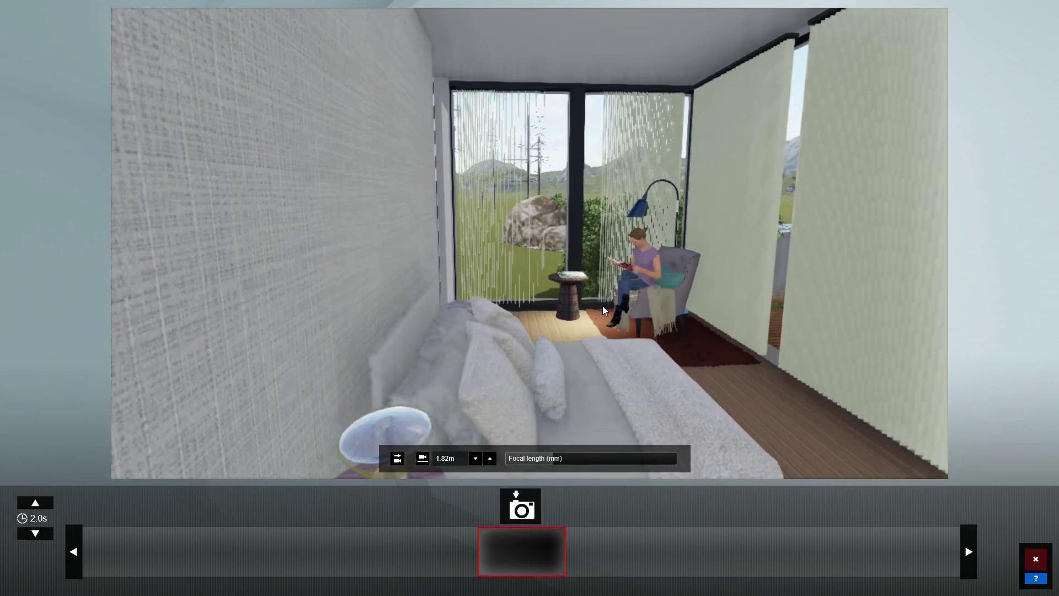
pyautogui.moveTo(610, 299); pyautogui.dragTo(530, 243, button='right')
pyautogui.press('e')
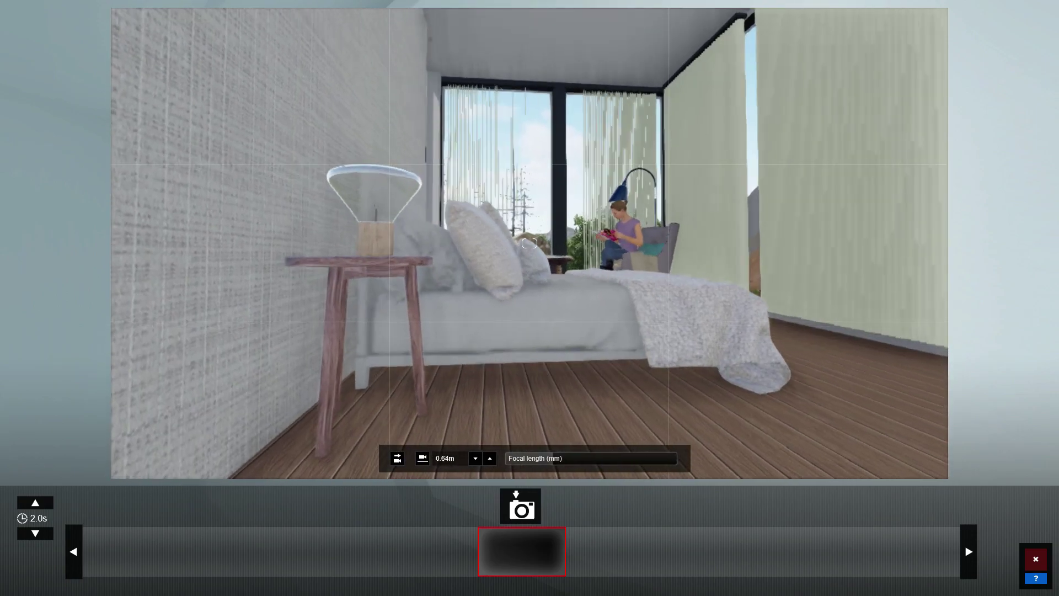
pyautogui.press('w')
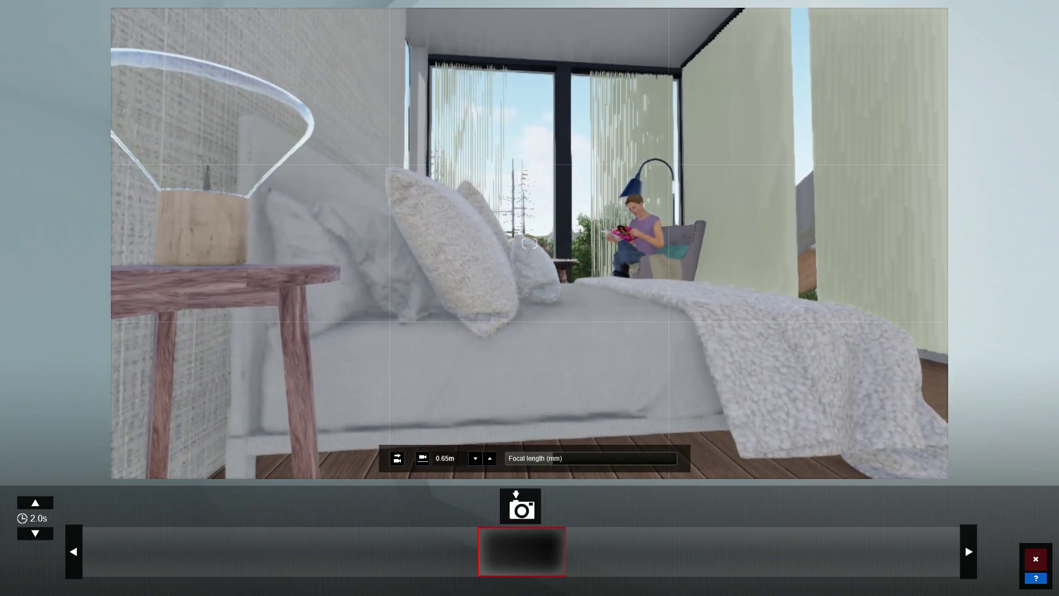
pyautogui.press('w')
pyautogui.moveTo(529, 243); pyautogui.dragTo(529, 243, button='right')
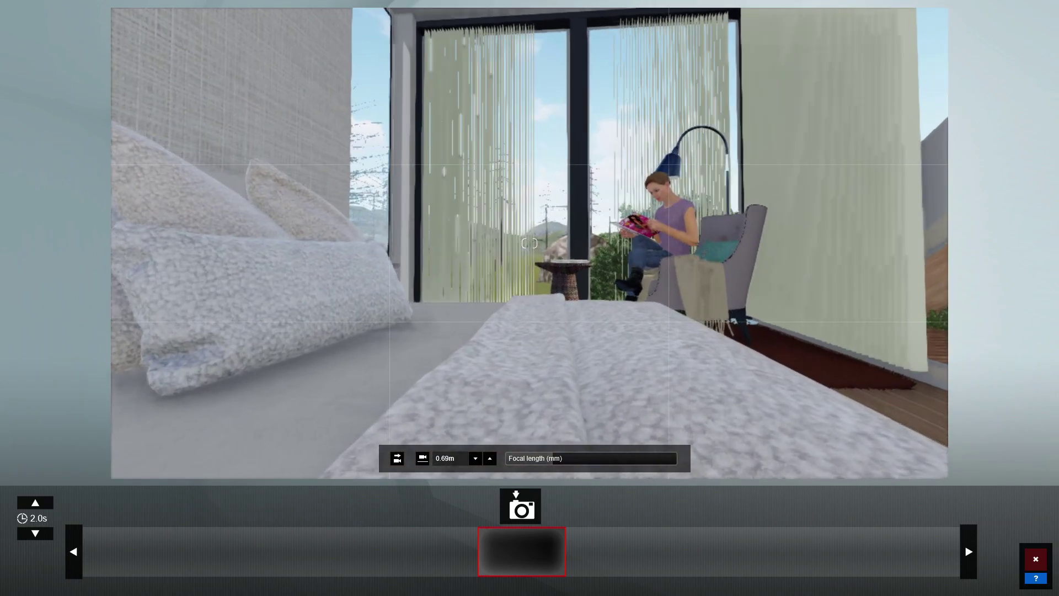
# Settle the camera low beside the bed at 0.75 m, facing the reading woman
pyautogui.press('a')
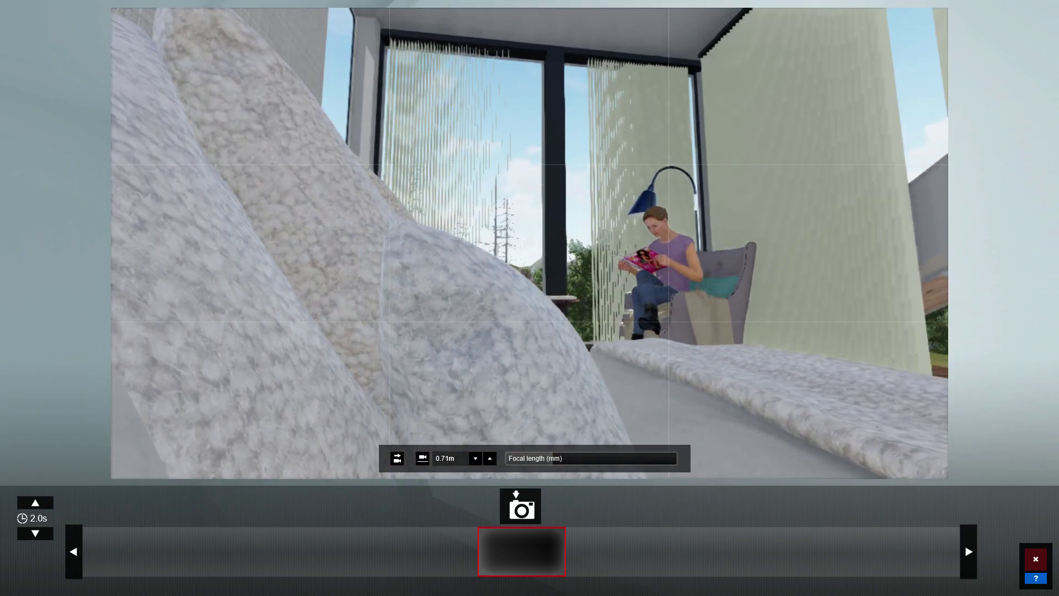
pyautogui.moveTo(530, 243); pyautogui.dragTo(530, 243, button='right')
pyautogui.press('s')
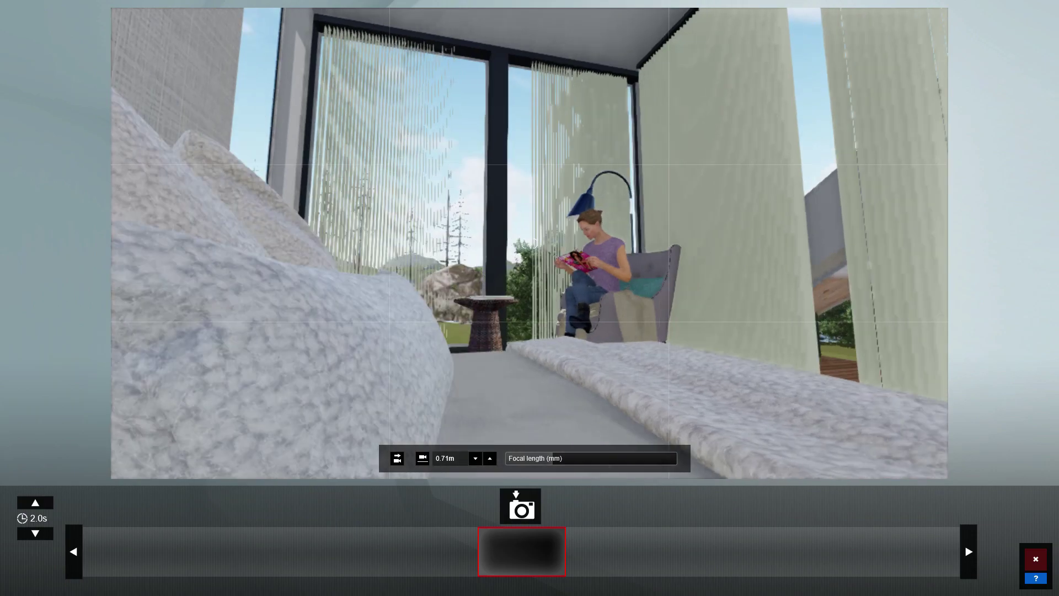
pyautogui.press('a')
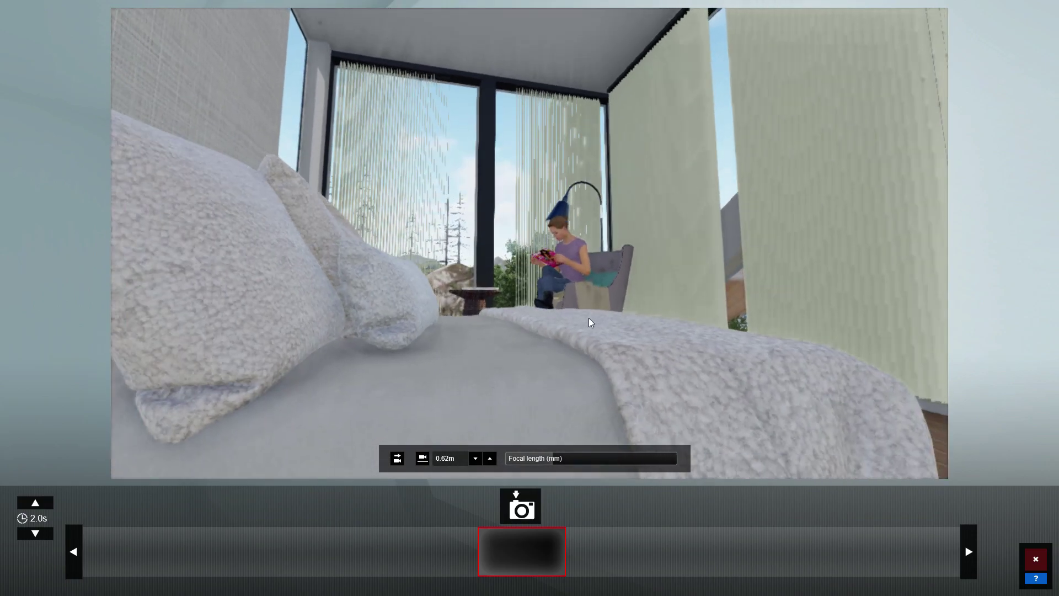
pyautogui.press('d')
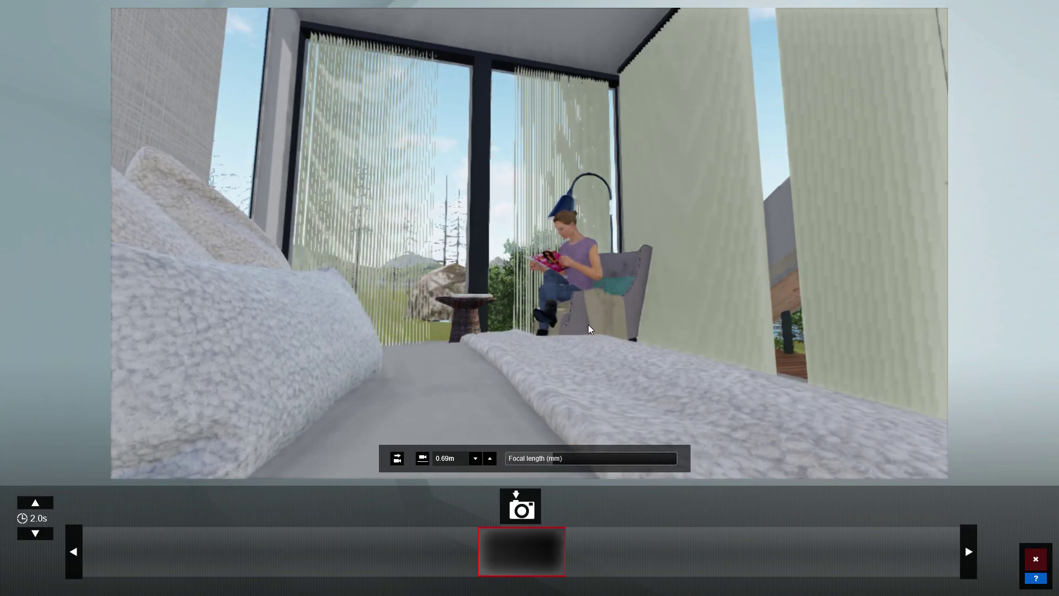
pyautogui.press('q')
pyautogui.moveTo(589, 326); pyautogui.dragTo(413, 281, button='right')
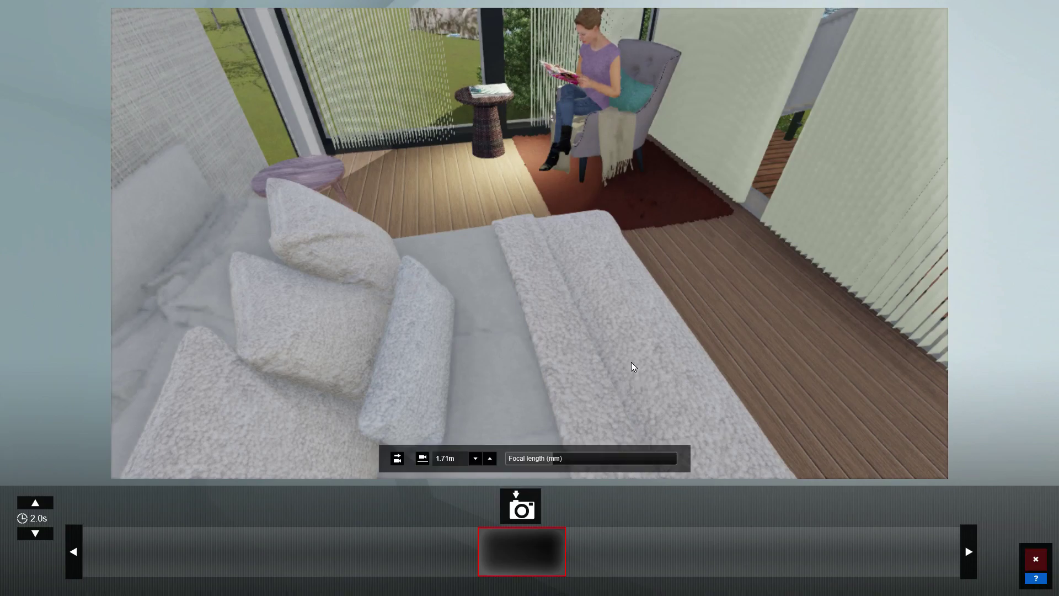
pyautogui.moveTo(628, 336); pyautogui.dragTo(627, 287, button='right')
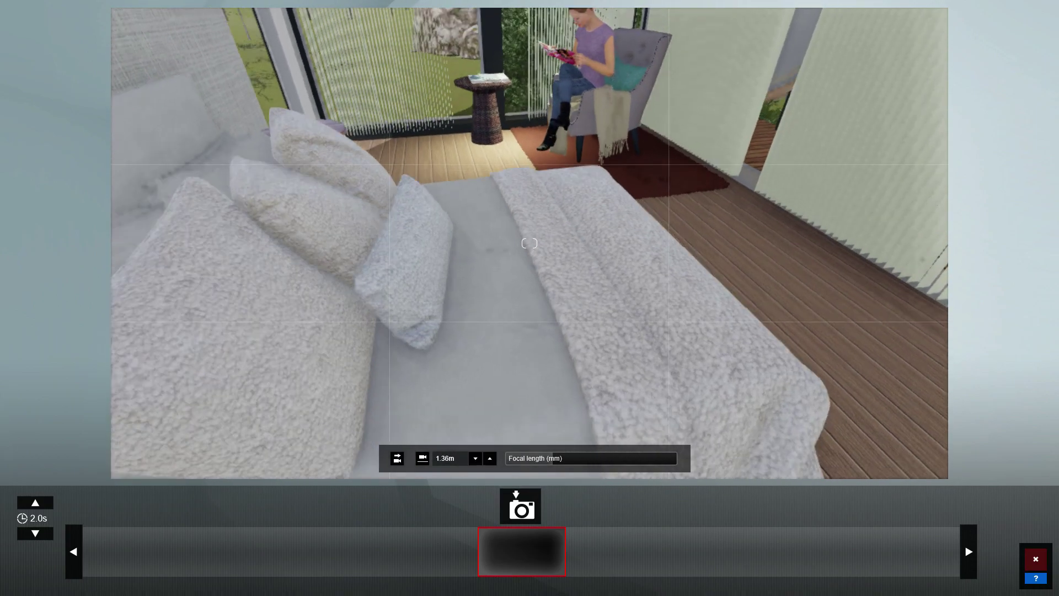
pyautogui.press('e')
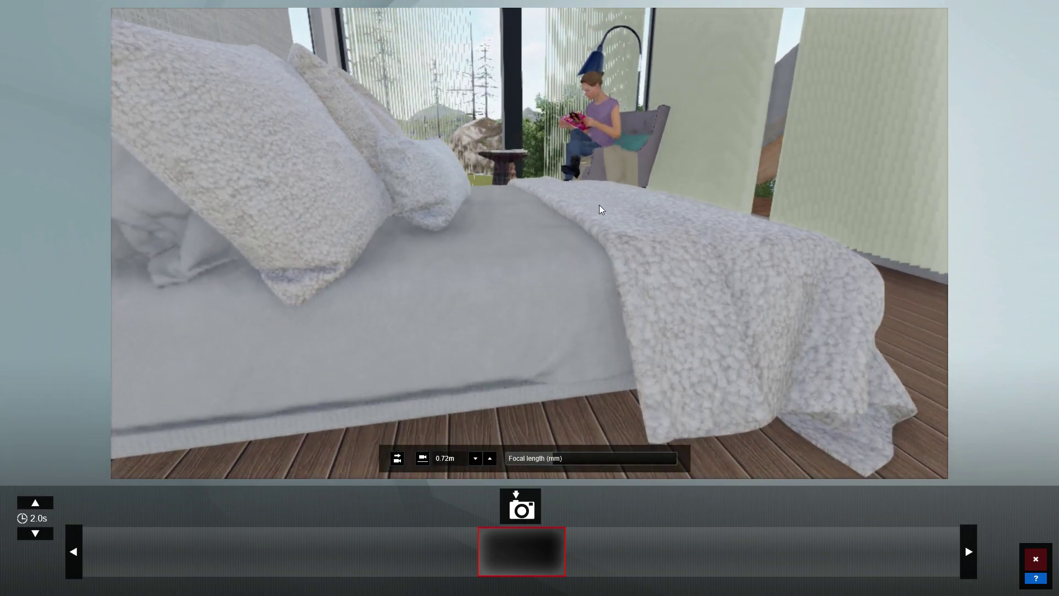
pyautogui.press('w')
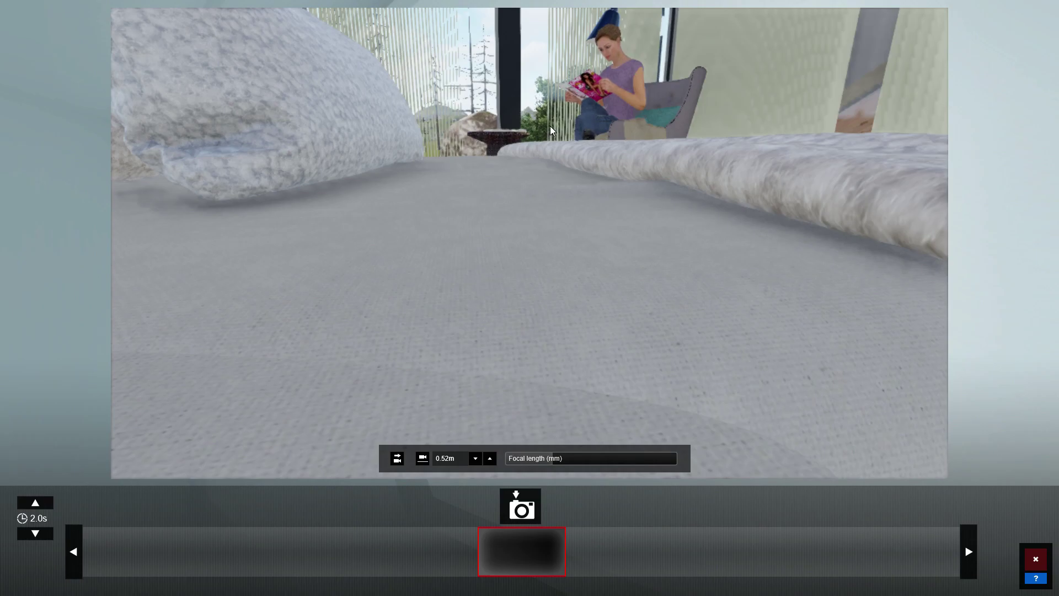
pyautogui.press('q')
pyautogui.press('e')
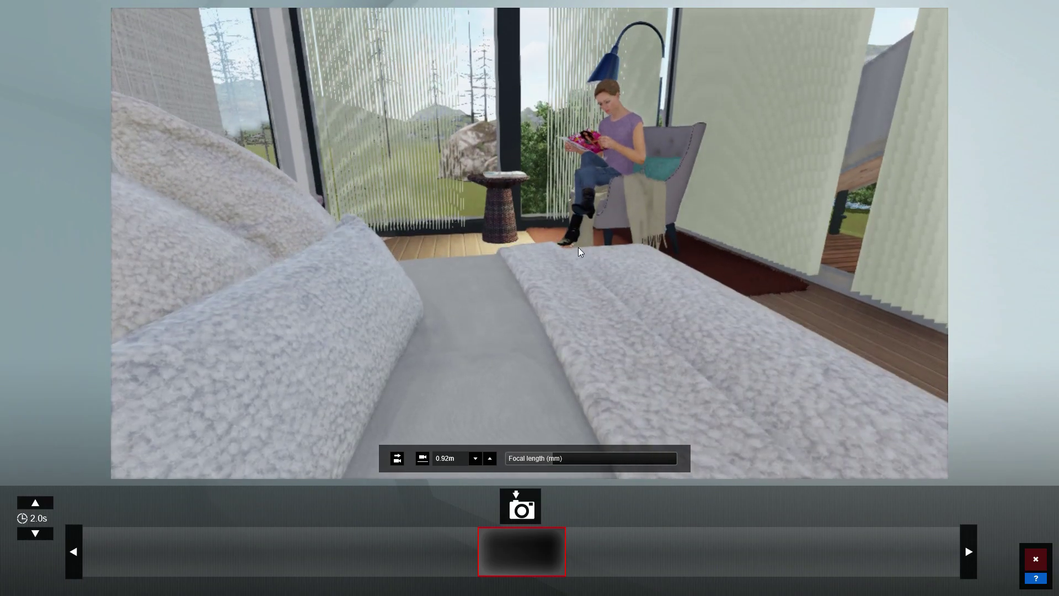
pyautogui.press('q')
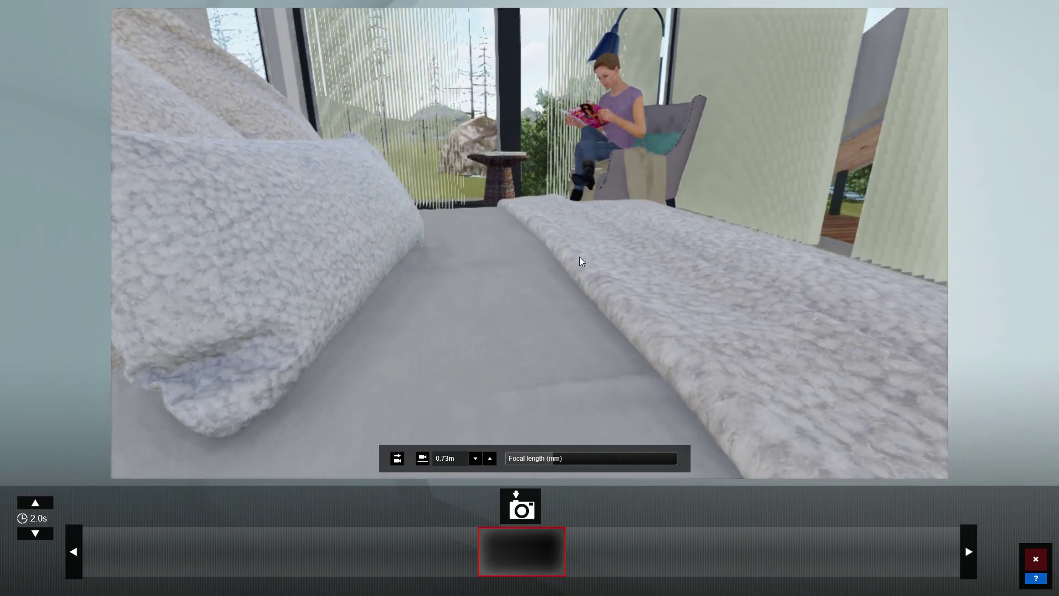
# Level the camera to horizontal eye level and lower it to 0.57 m over the bed
pyautogui.click(402, 461)
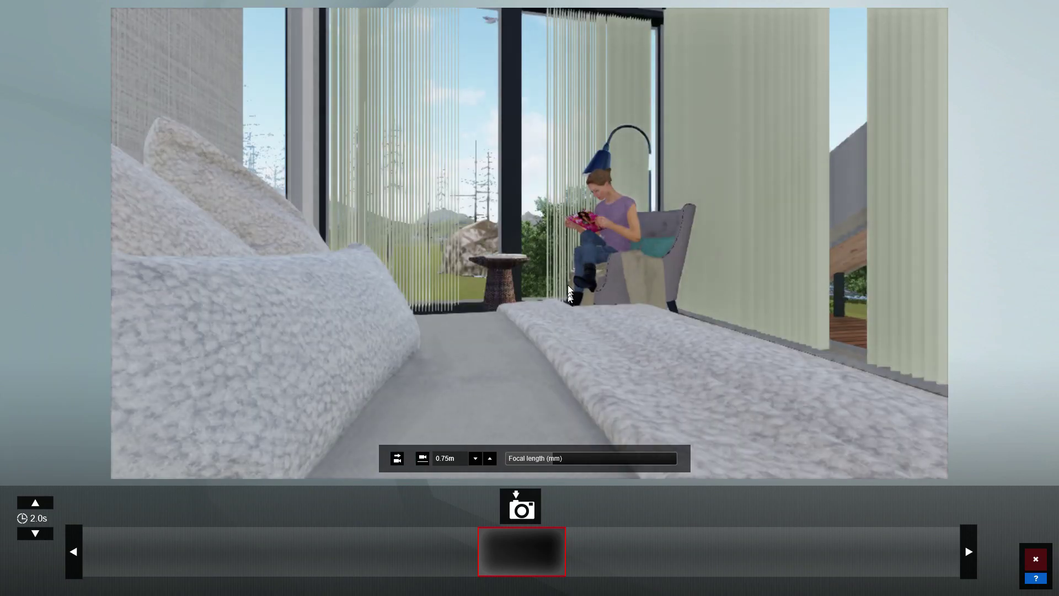
pyautogui.press('e')
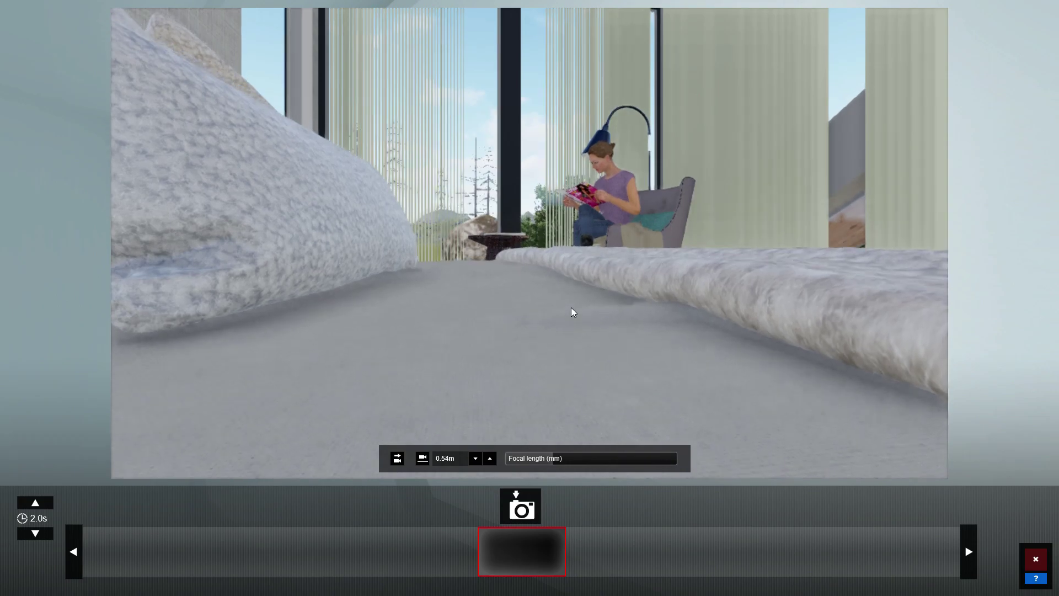
pyautogui.press('q')
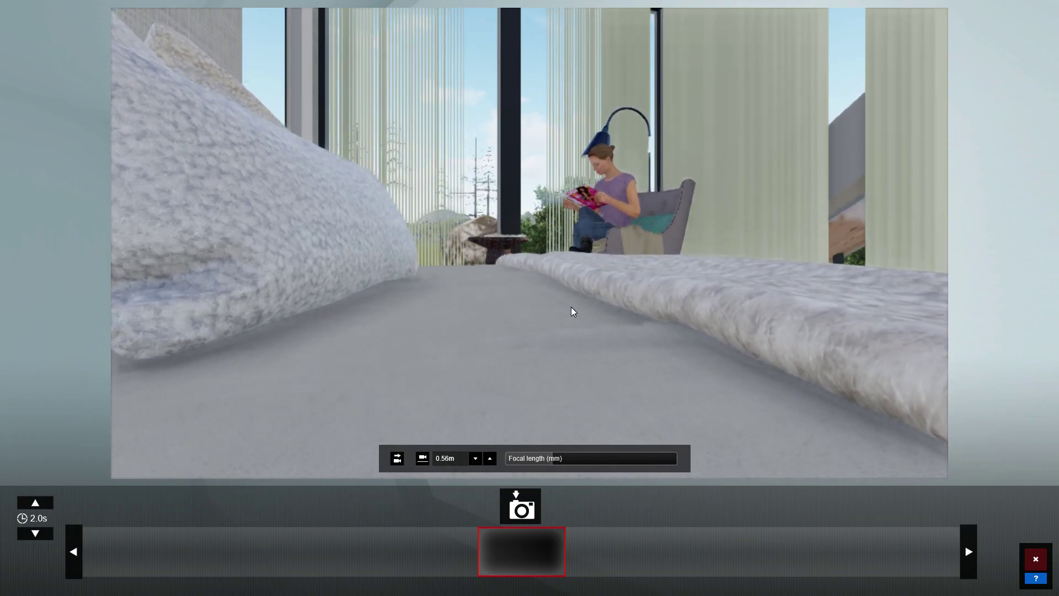
pyautogui.moveTo(571, 306)
pyautogui.mouseDown(button='middle')
pyautogui.moveTo(679, 294)
pyautogui.moveTo(632, 290)
pyautogui.mouseUp(button='middle')
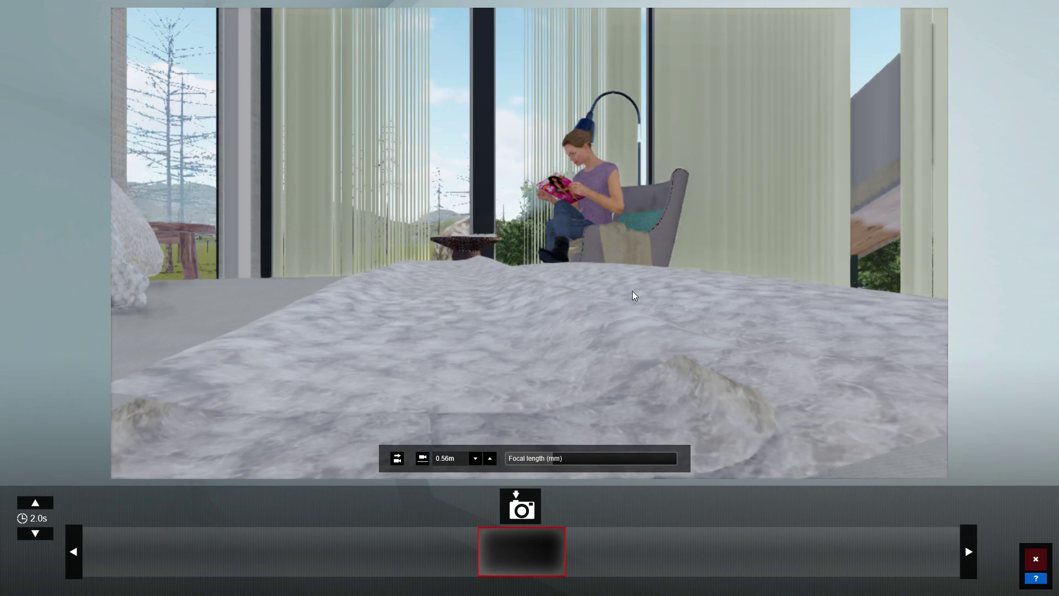
pyautogui.press('s')
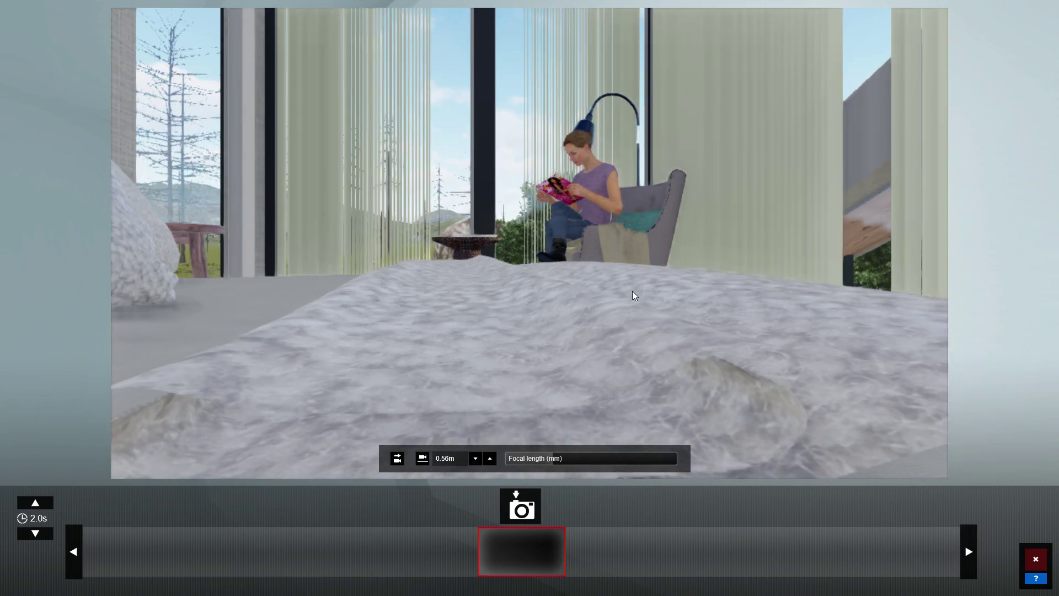
pyautogui.press('q')
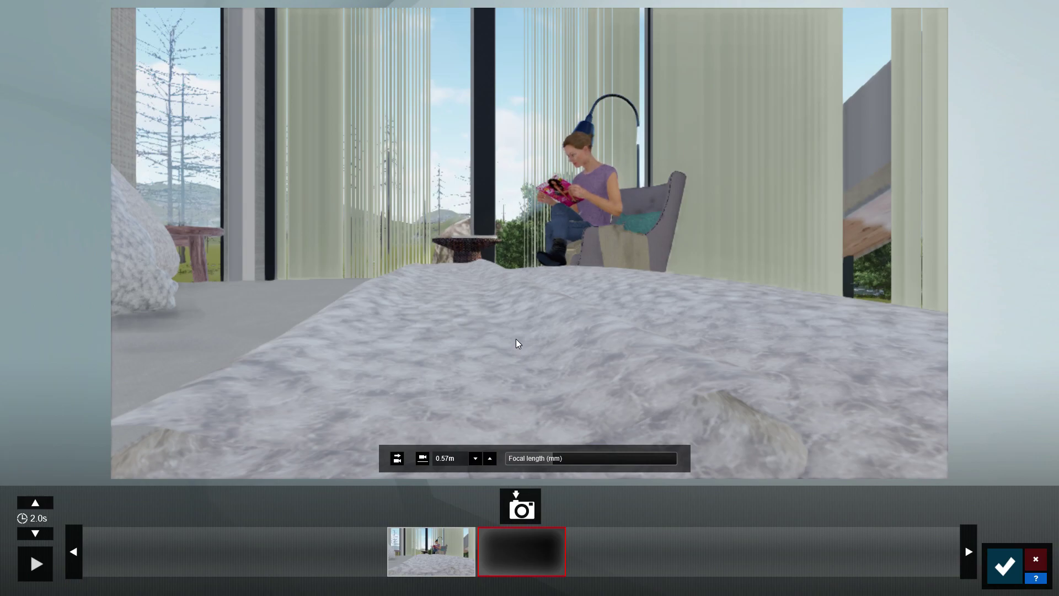
# Add a second keyframe closer to the seated woman and preview the animation
pyautogui.press('w')
pyautogui.press('e')
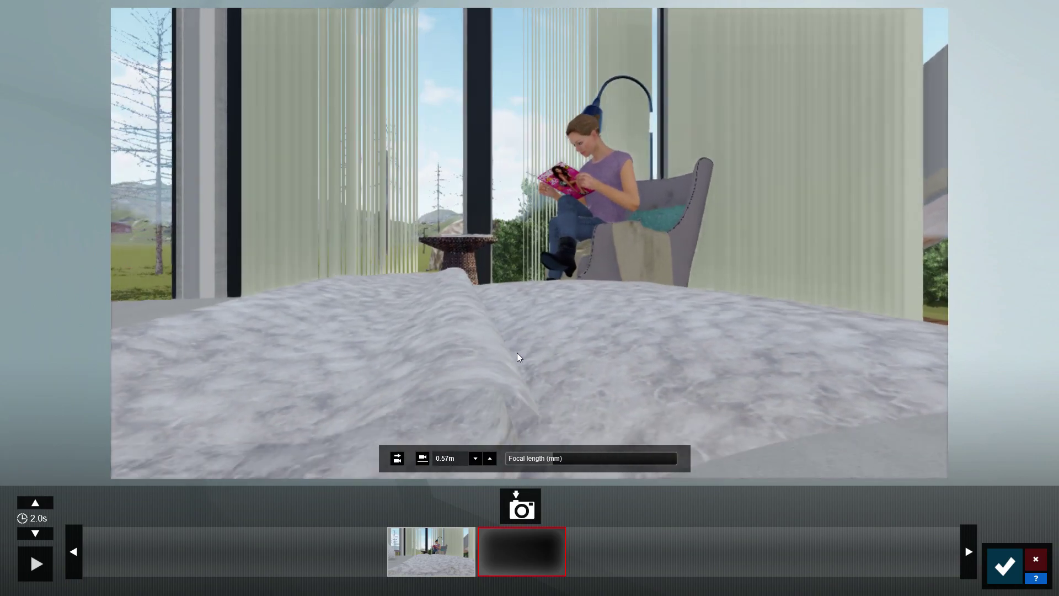
pyautogui.press('q')
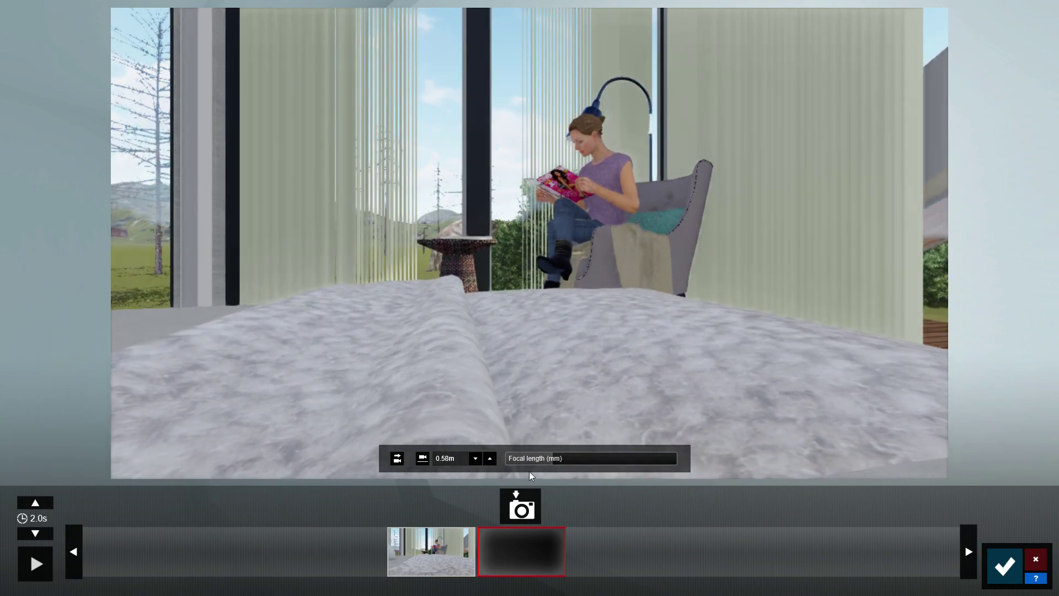
pyautogui.click(524, 505)
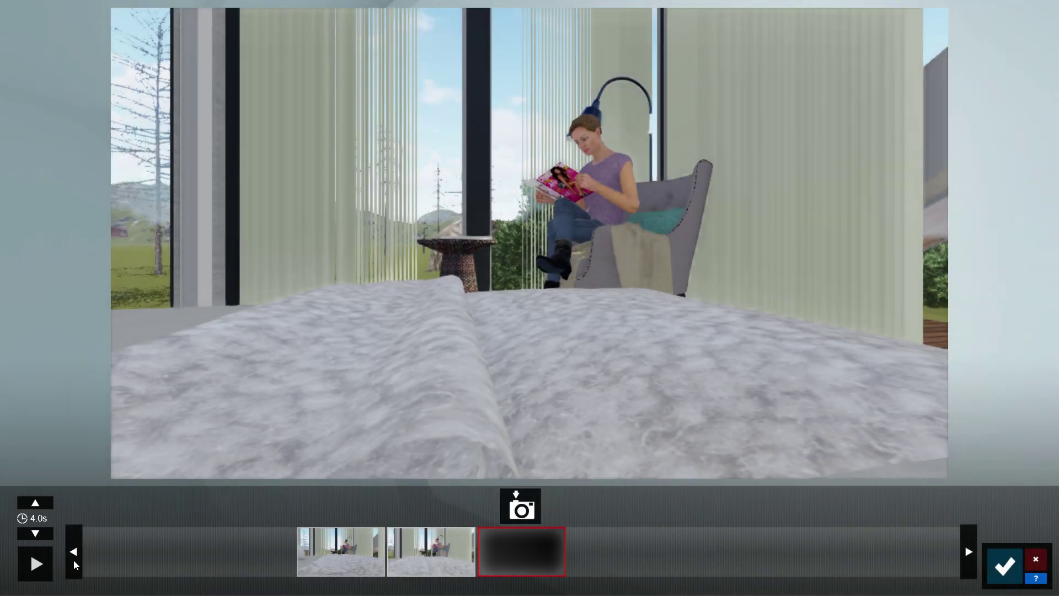
pyautogui.click(45, 567)
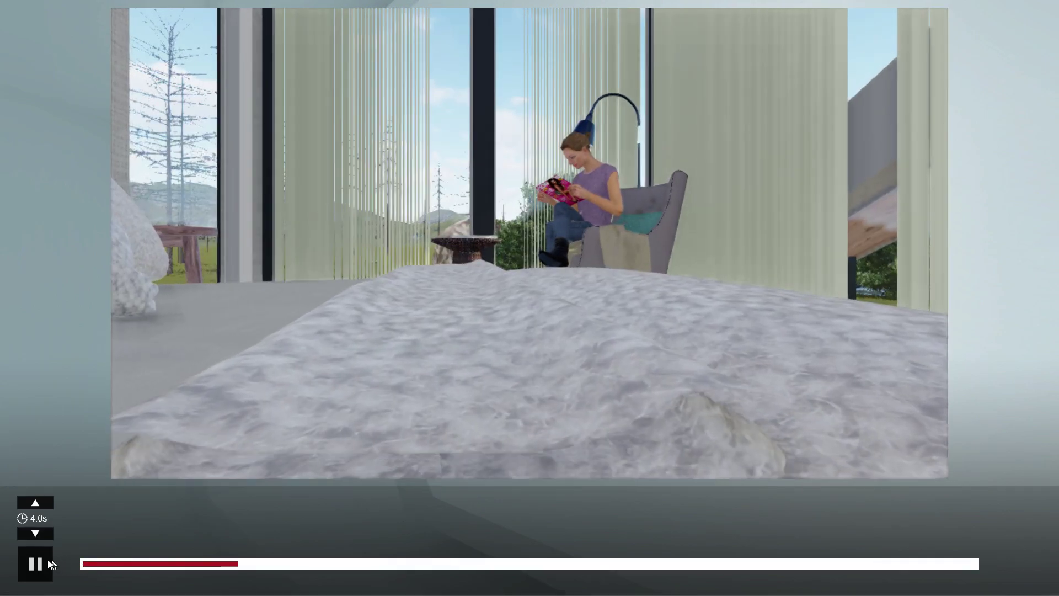
pyautogui.click(45, 561)
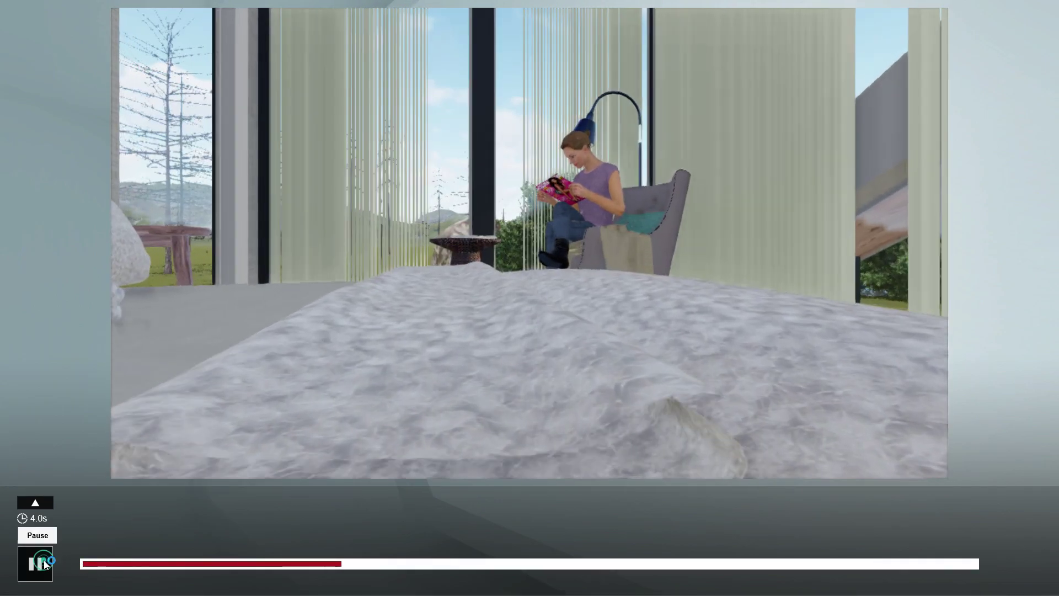
# Retake the first keyframe shifted right and lowered to 0.60 m
pyautogui.click(338, 554)
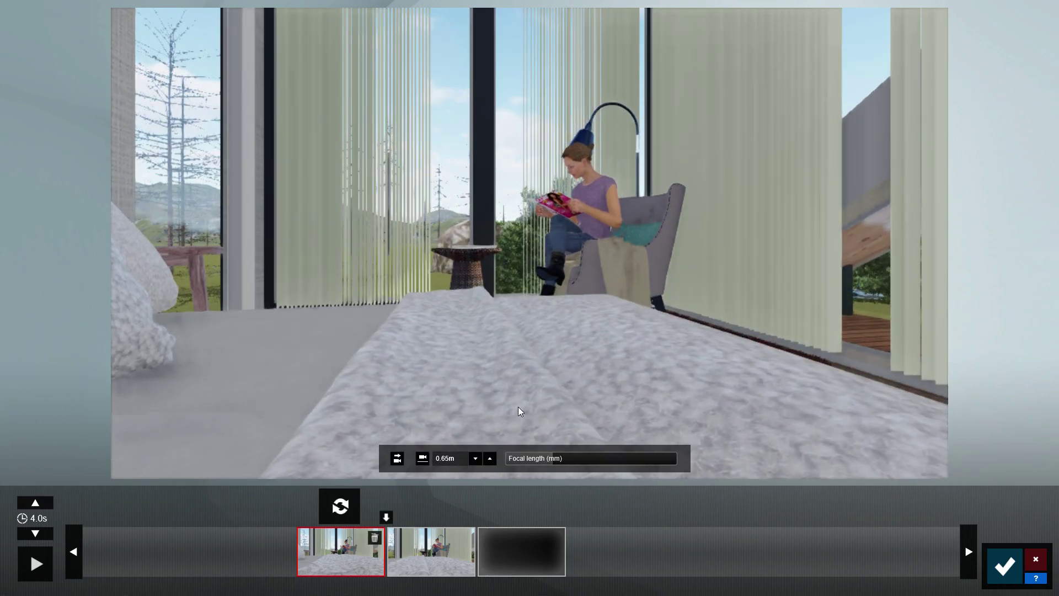
pyautogui.press('d')
pyautogui.press('a')
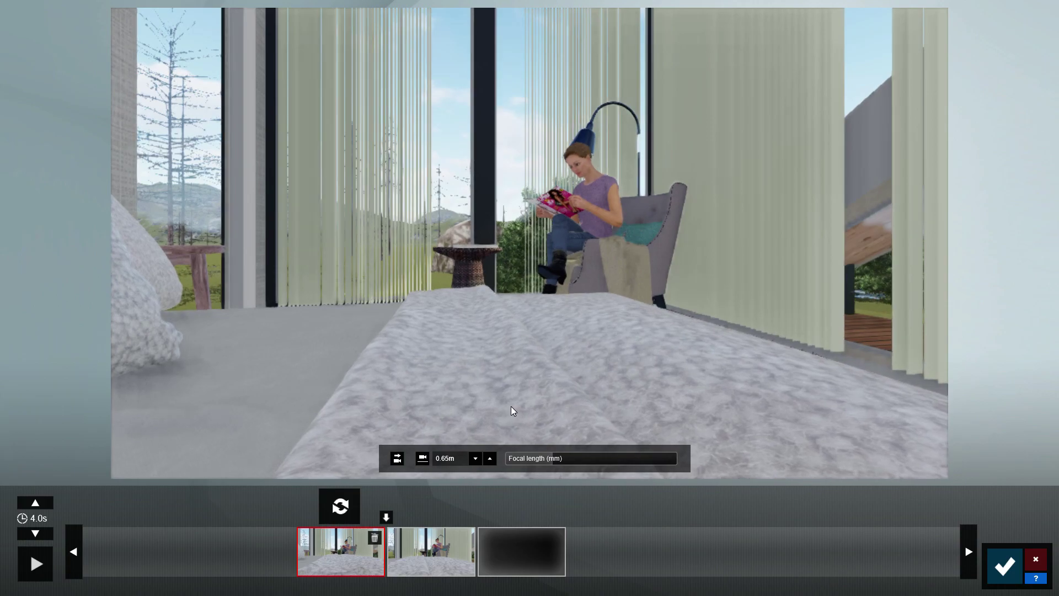
pyautogui.press('d')
pyautogui.press('d')
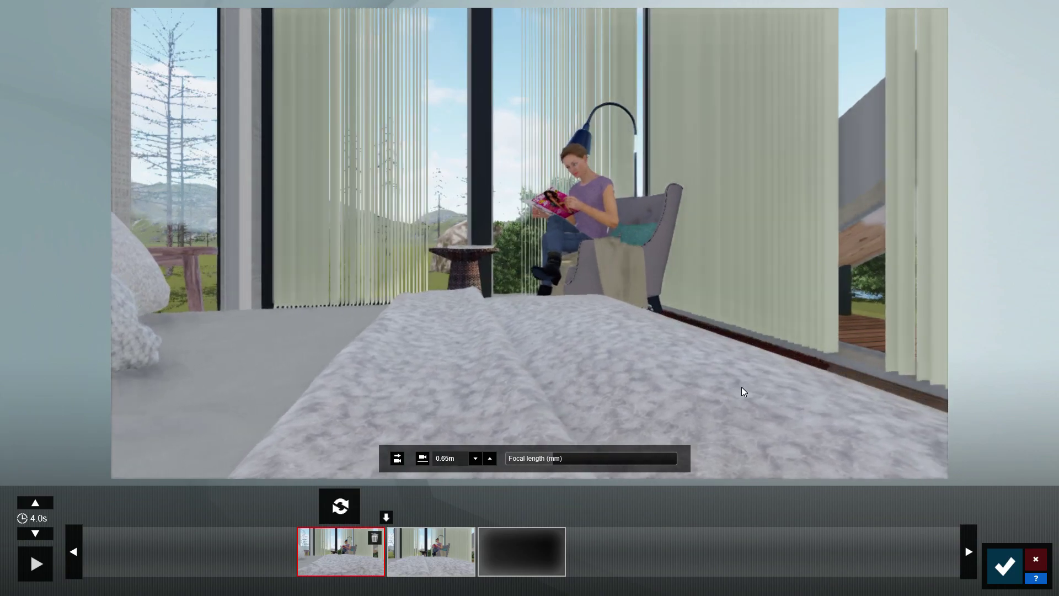
pyautogui.press('d')
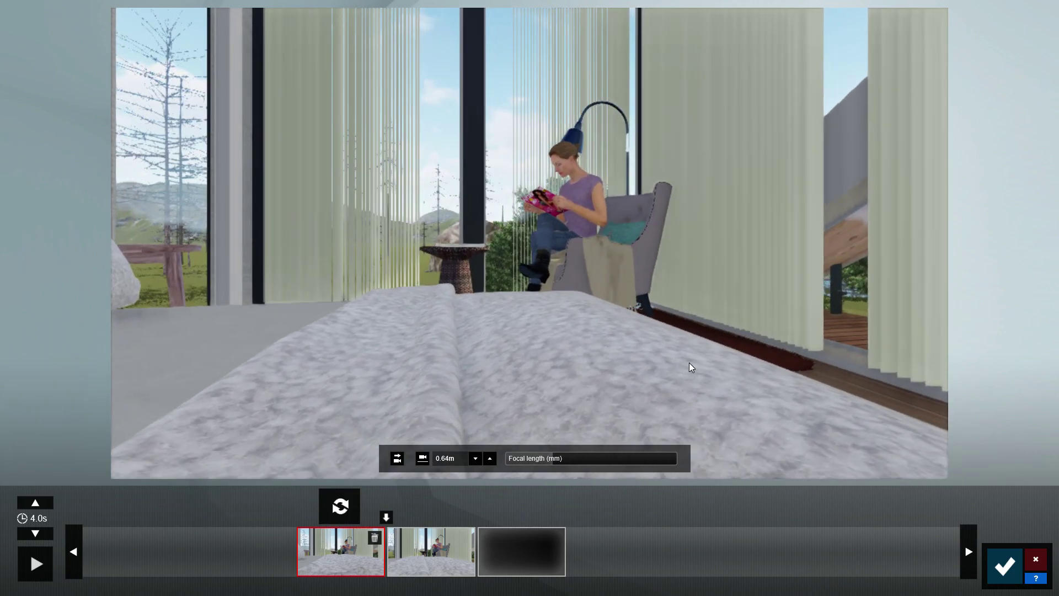
pyautogui.press('d')
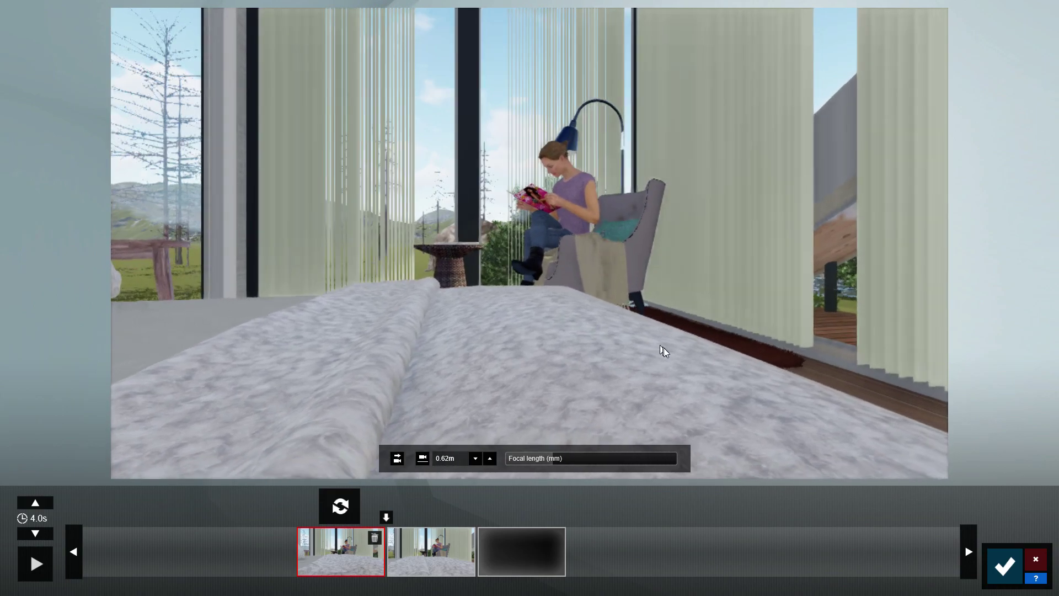
pyautogui.press('d')
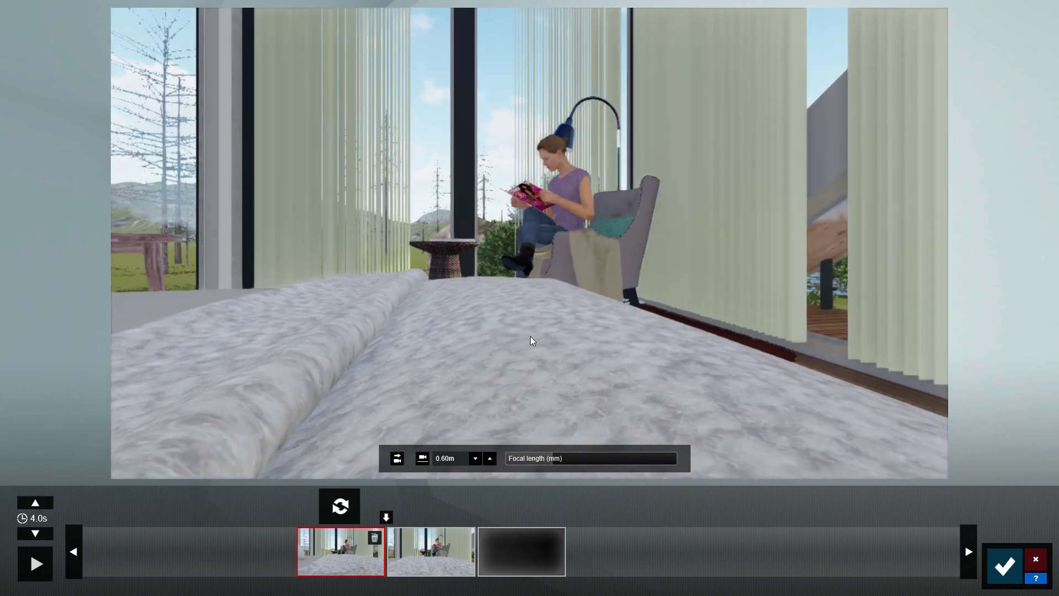
pyautogui.moveTo(542, 358); pyautogui.dragTo(515, 338, button='right')
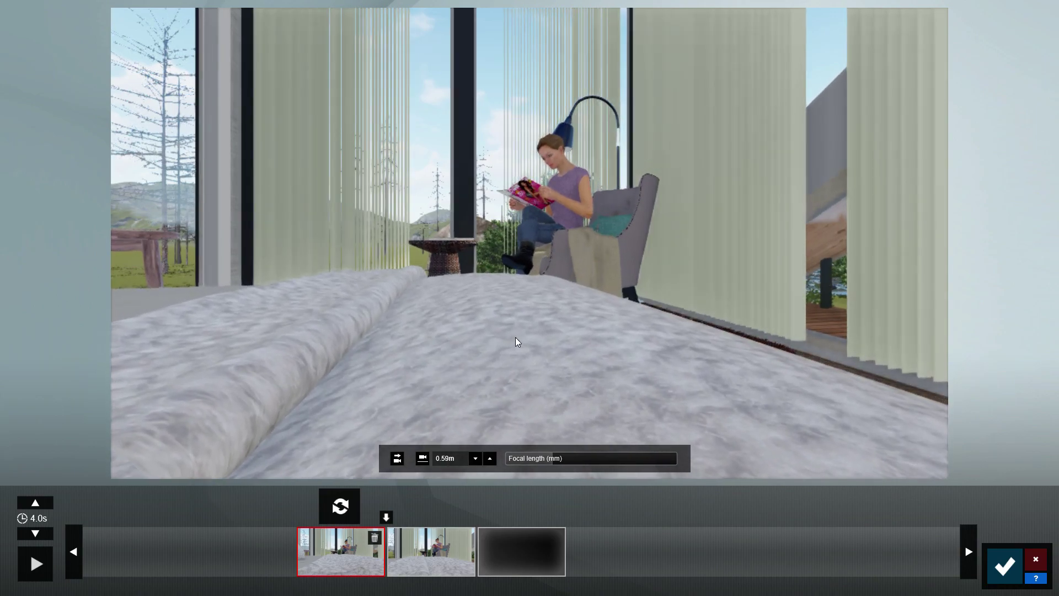
pyautogui.click(347, 508)
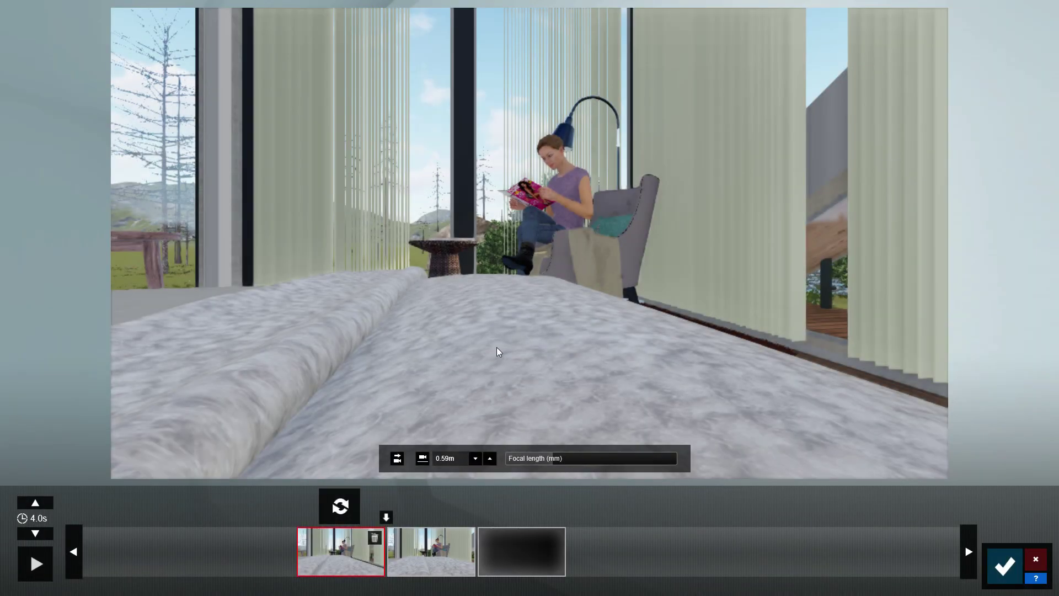
# Widen the lens to about 14.3 mm and update the first keyframe
pyautogui.scroll(2, 496, 346)
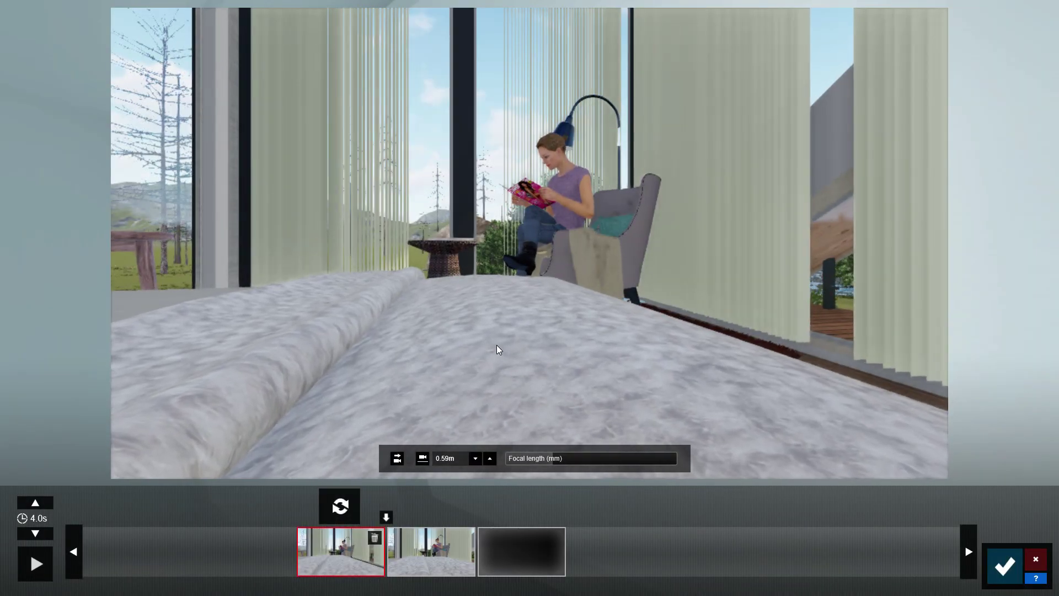
pyautogui.scroll(1, 496, 345)
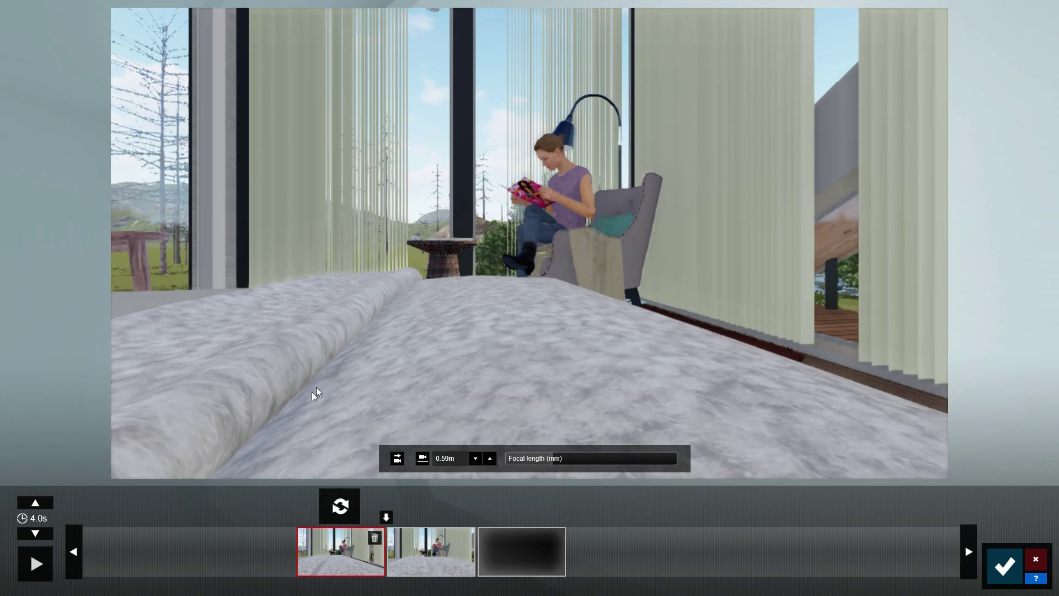
pyautogui.click(548, 459)
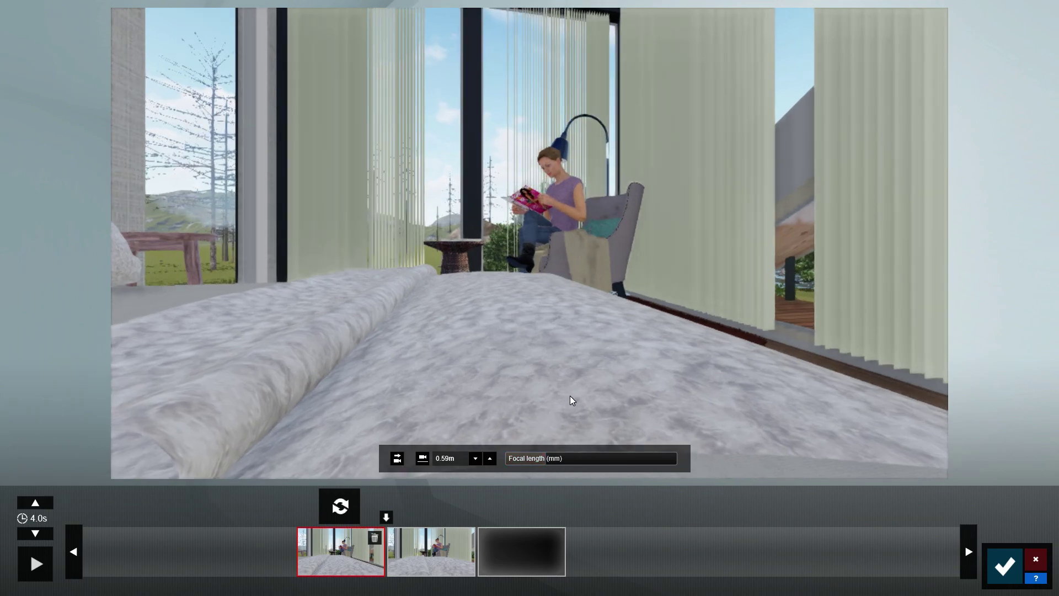
pyautogui.press('q')
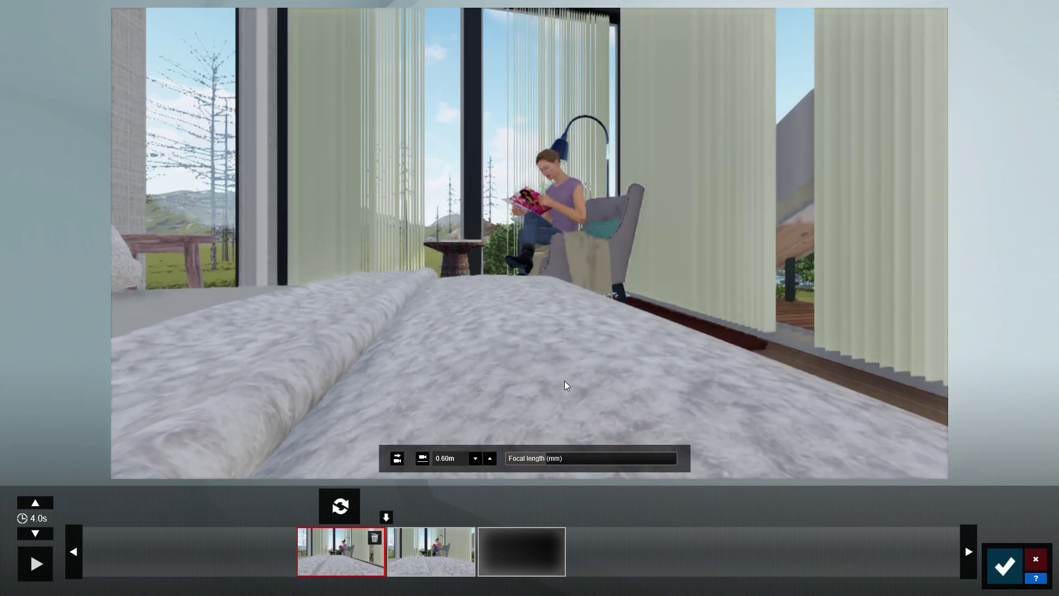
pyautogui.click(353, 505)
pyautogui.moveTo(475, 369)
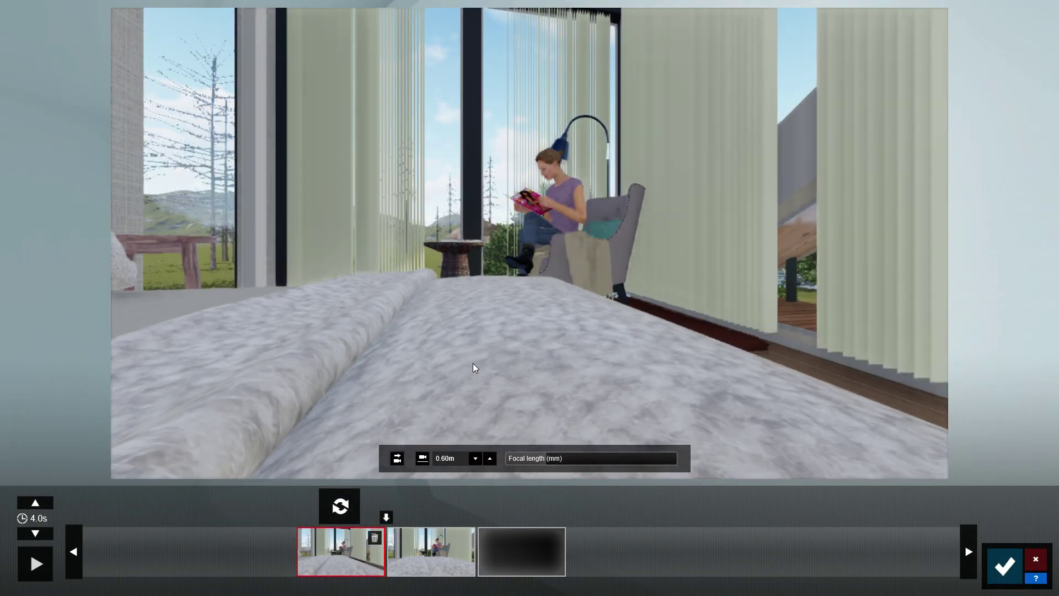
pyautogui.press('w')
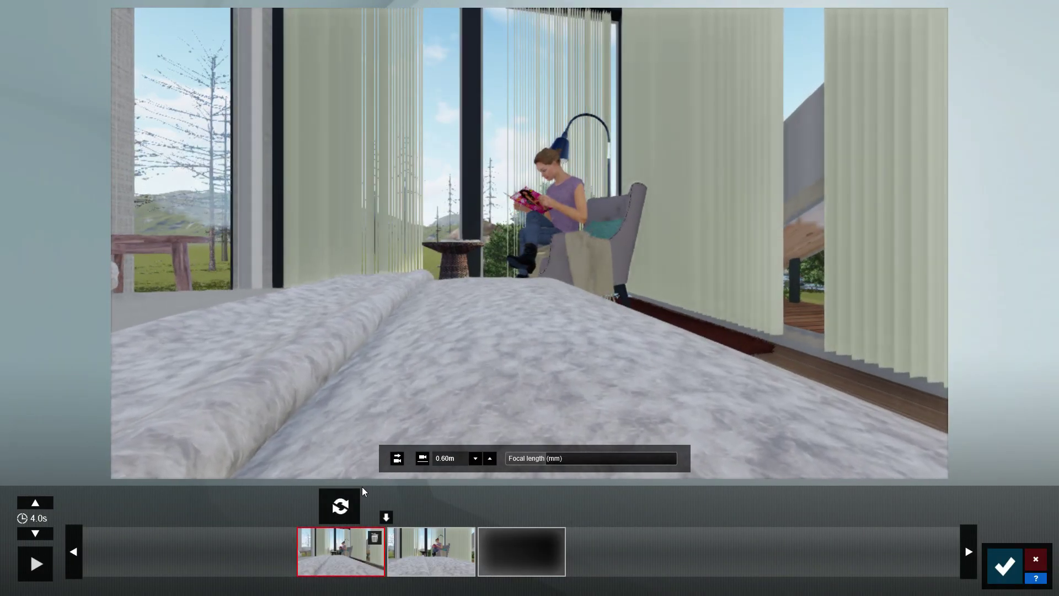
pyautogui.click(340, 505)
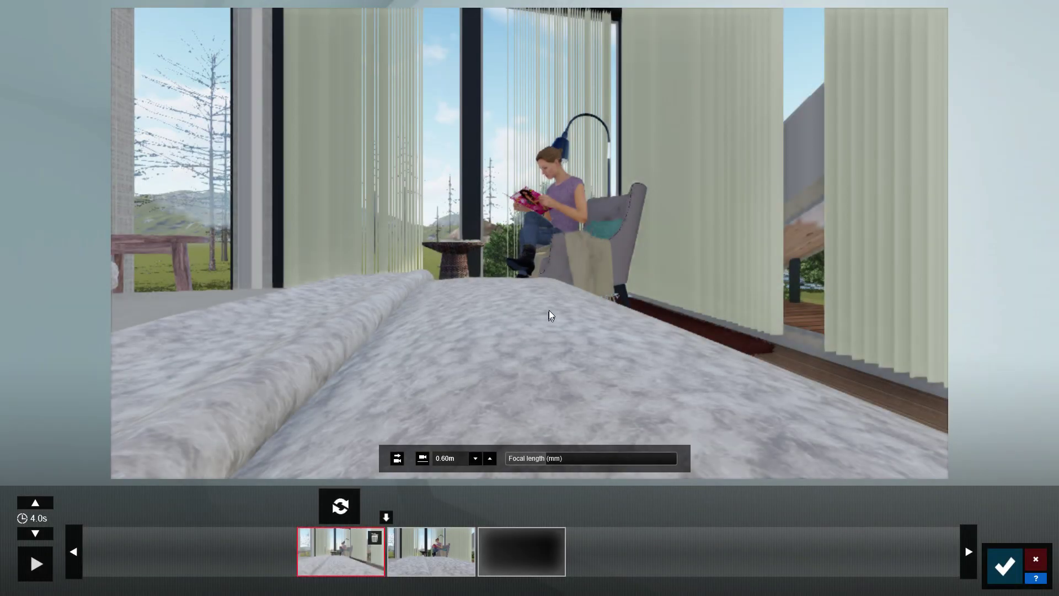
# Lower the camera to 0.56 m, adjust its angle, and preview the clip
pyautogui.press('s')
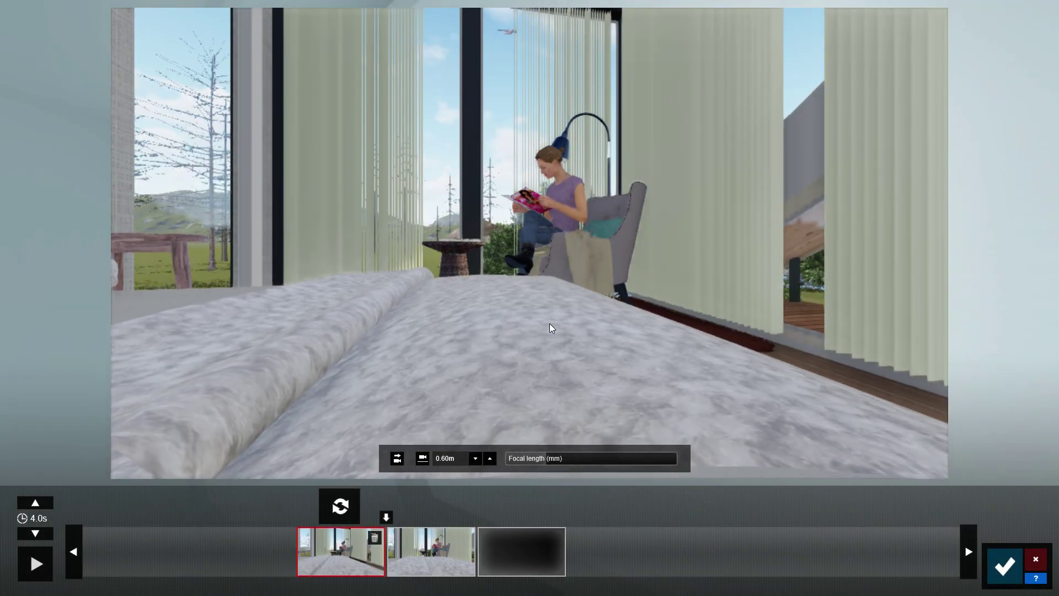
pyautogui.moveTo(550, 317); pyautogui.dragTo(541, 352, button='right')
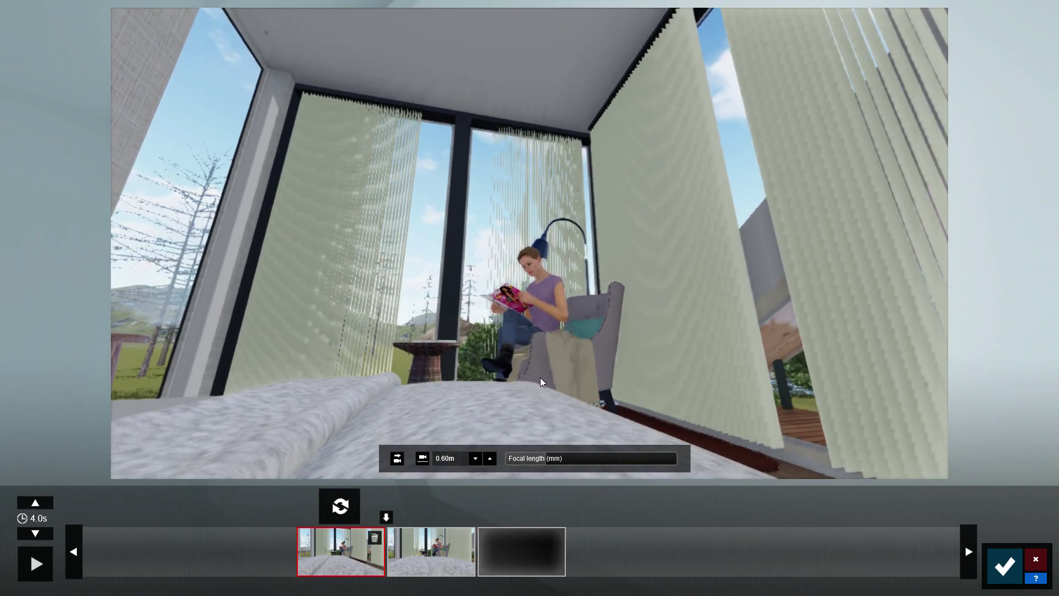
pyautogui.press('e')
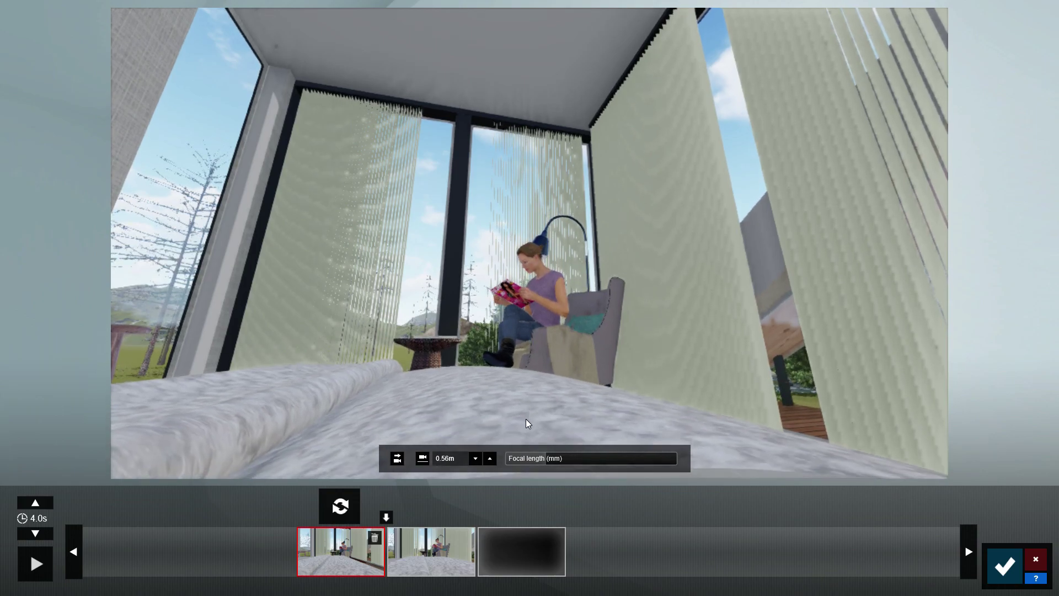
pyautogui.moveTo(526, 393)
pyautogui.mouseDown(button='right')
pyautogui.moveTo(527, 411)
pyautogui.moveTo(518, 404)
pyautogui.mouseUp(button='right')
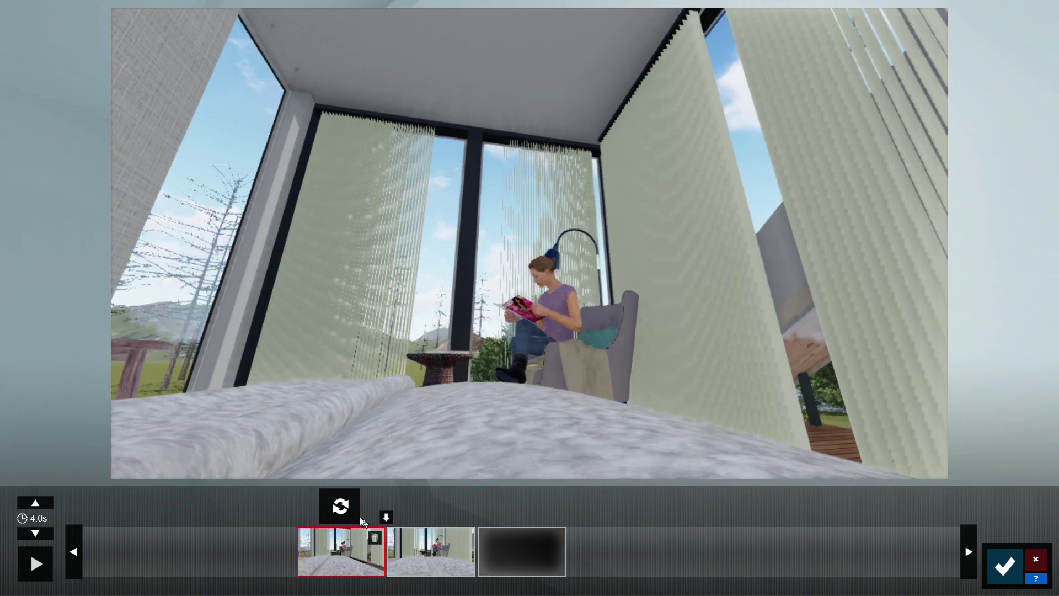
pyautogui.click(34, 563)
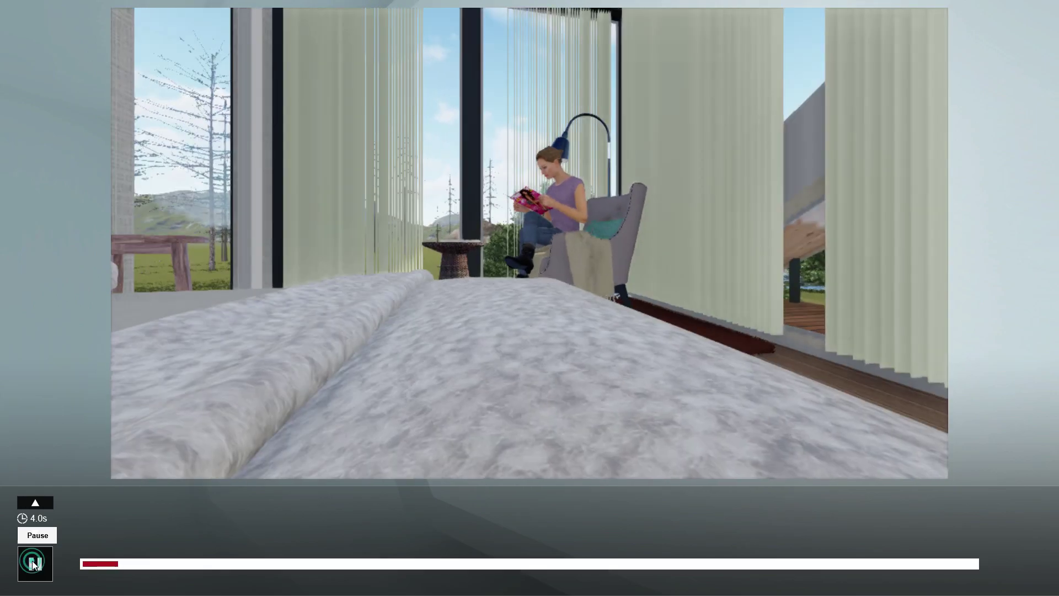
# Add a third keyframe slightly forward, then delete it to restore the 4.0 s clip
pyautogui.click(34, 563)
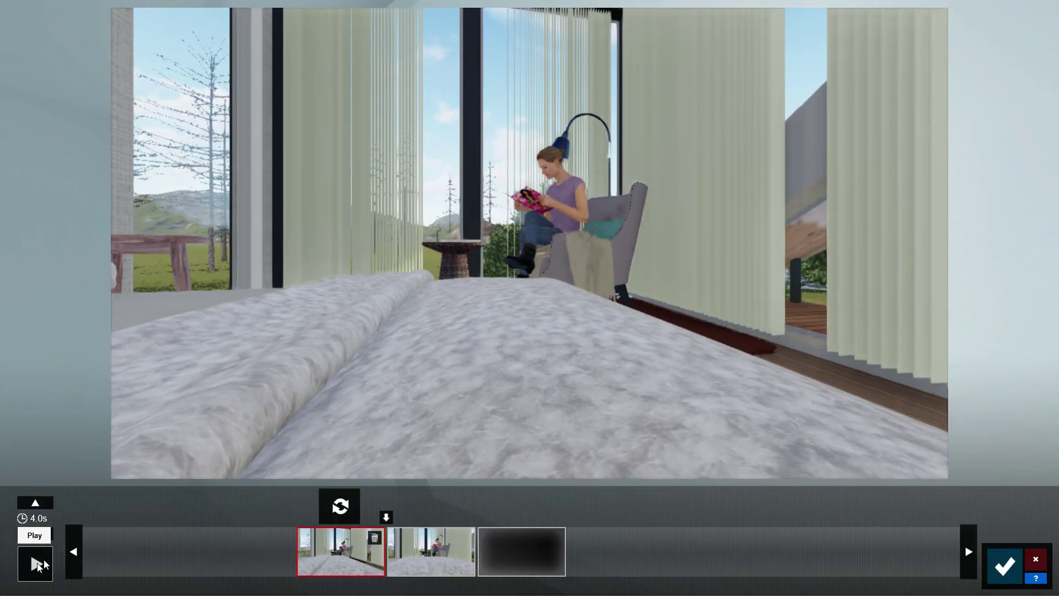
pyautogui.click(336, 566)
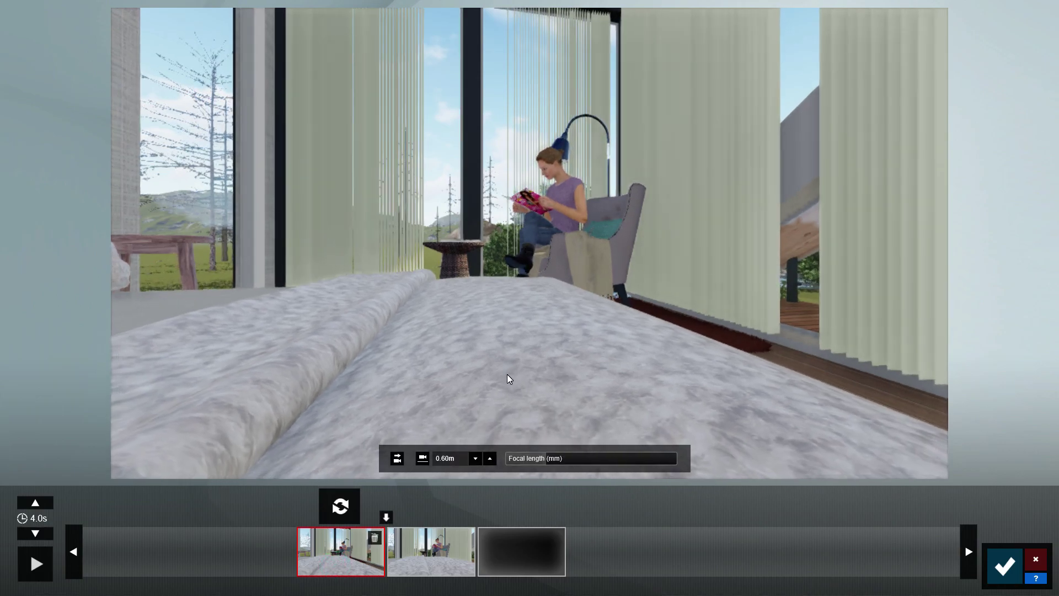
pyautogui.click(342, 504)
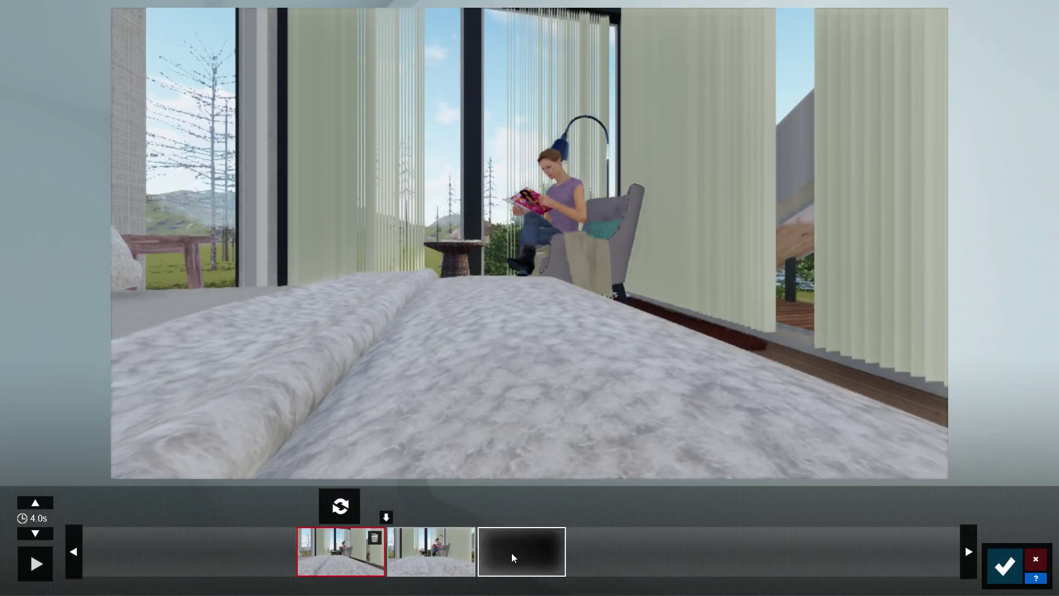
pyautogui.click(511, 554)
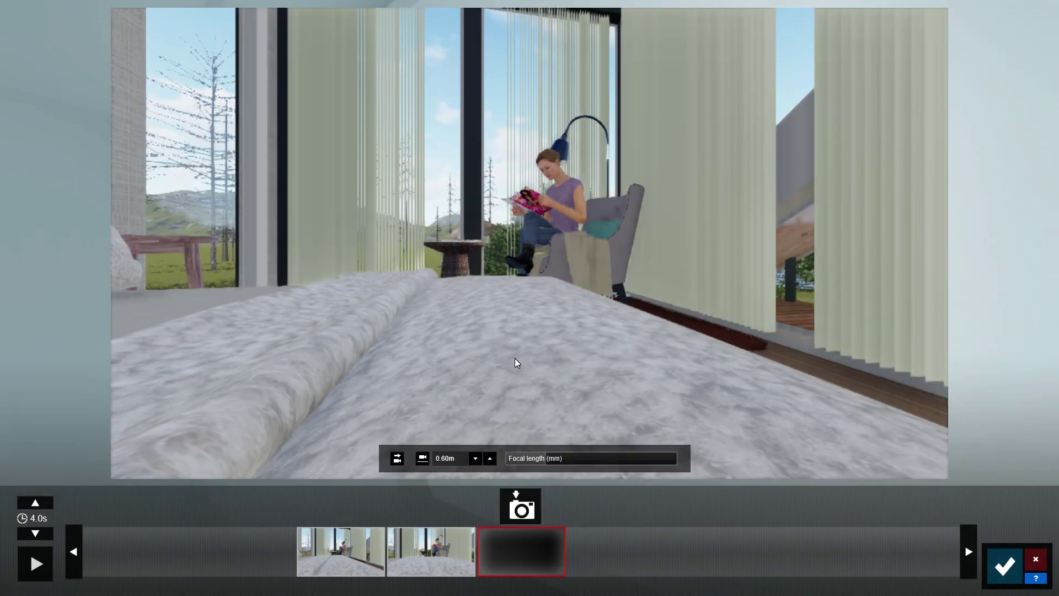
pyautogui.press('w')
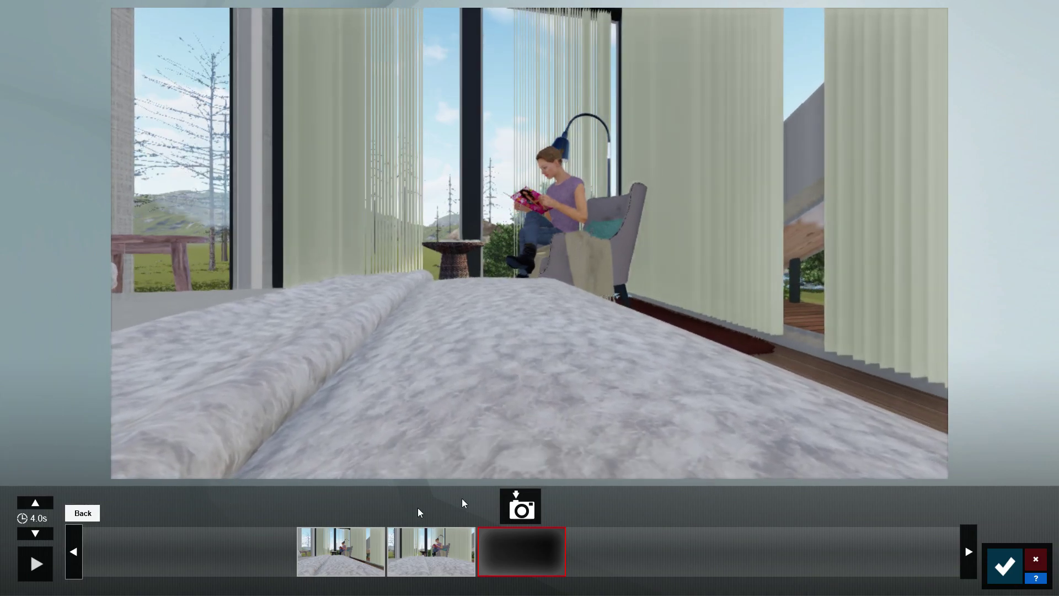
pyautogui.click(529, 511)
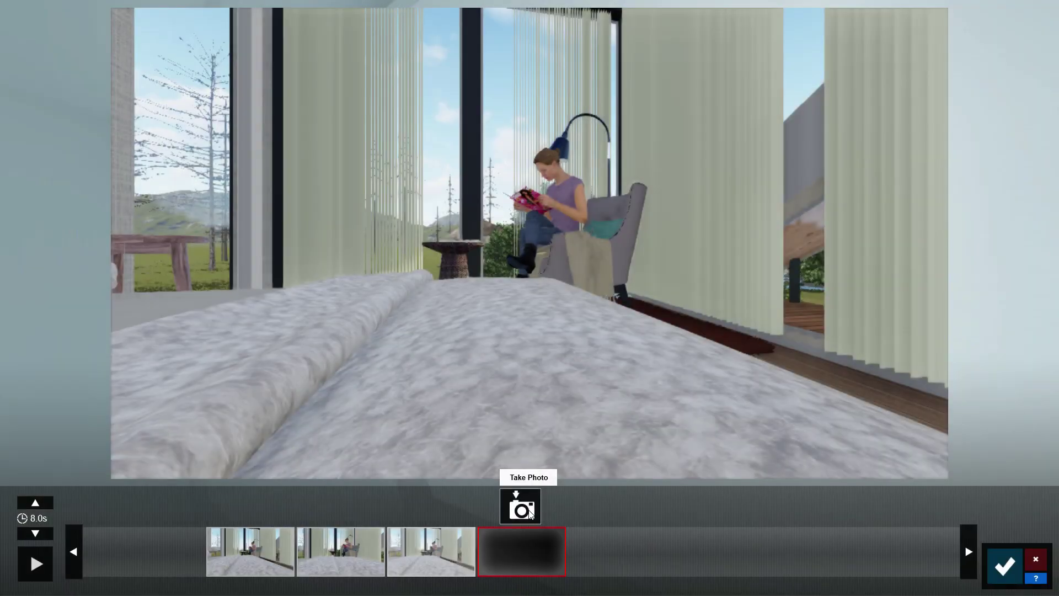
pyautogui.click(363, 551)
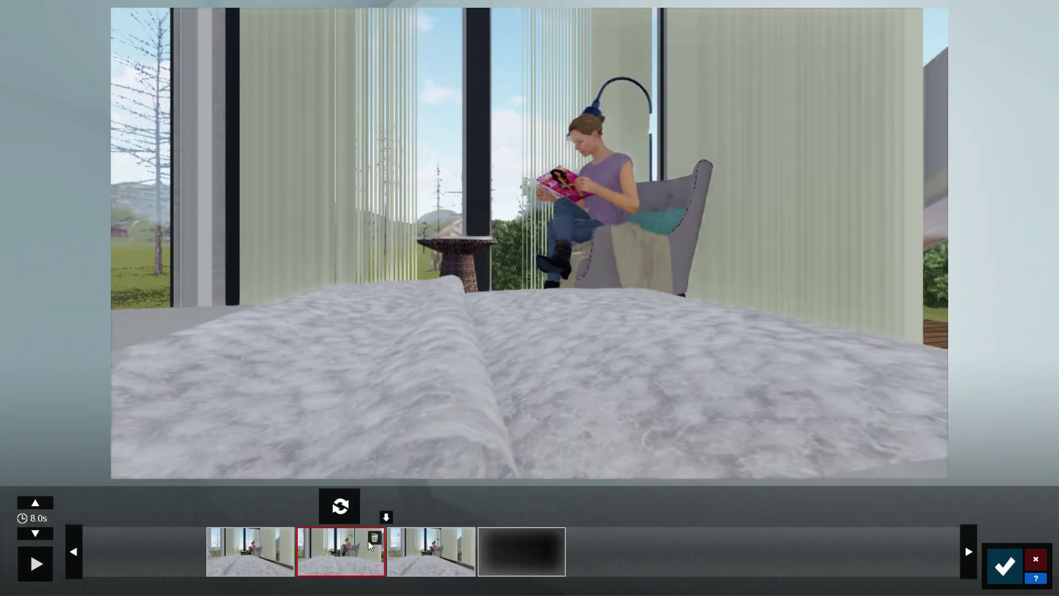
pyautogui.click(374, 537)
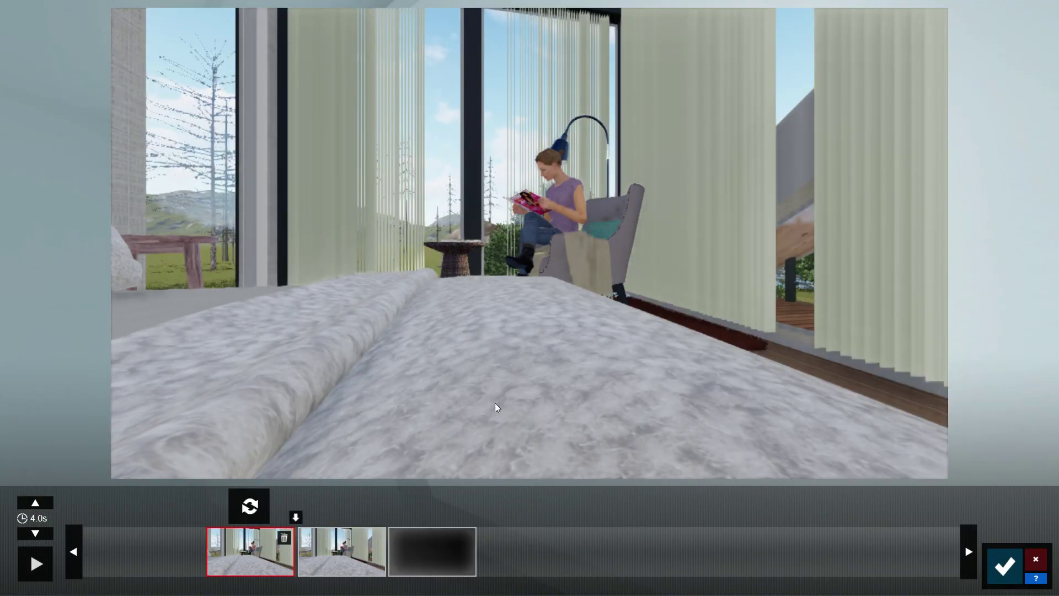
# Retake the first keyframe at about 0.59 m, tilted up, with 11.5 mm focal length
pyautogui.scroll(5, 567, 305)
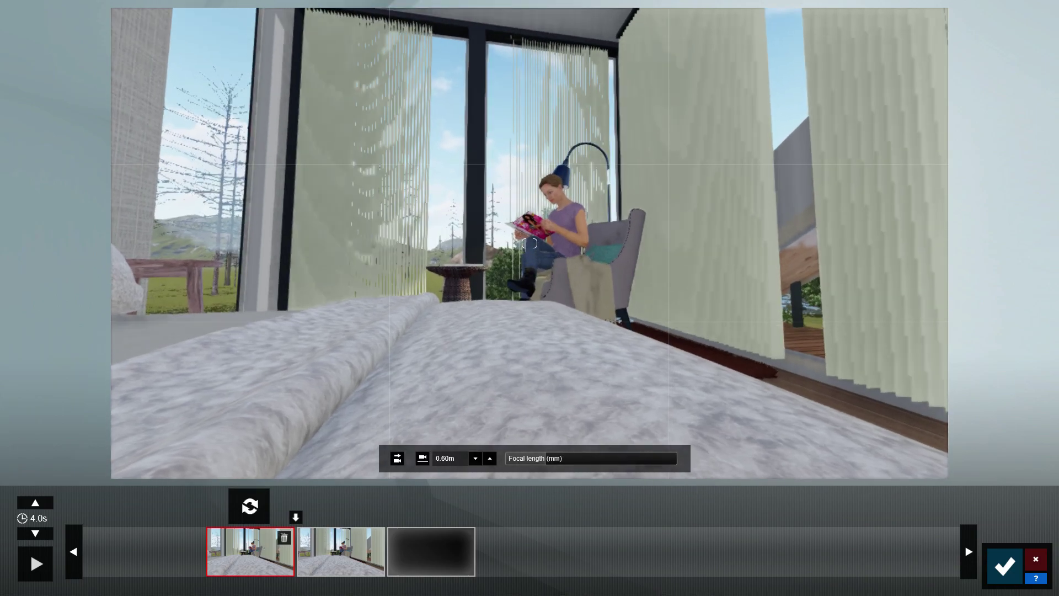
pyautogui.moveTo(567, 305); pyautogui.dragTo(568, 340, button='middle')
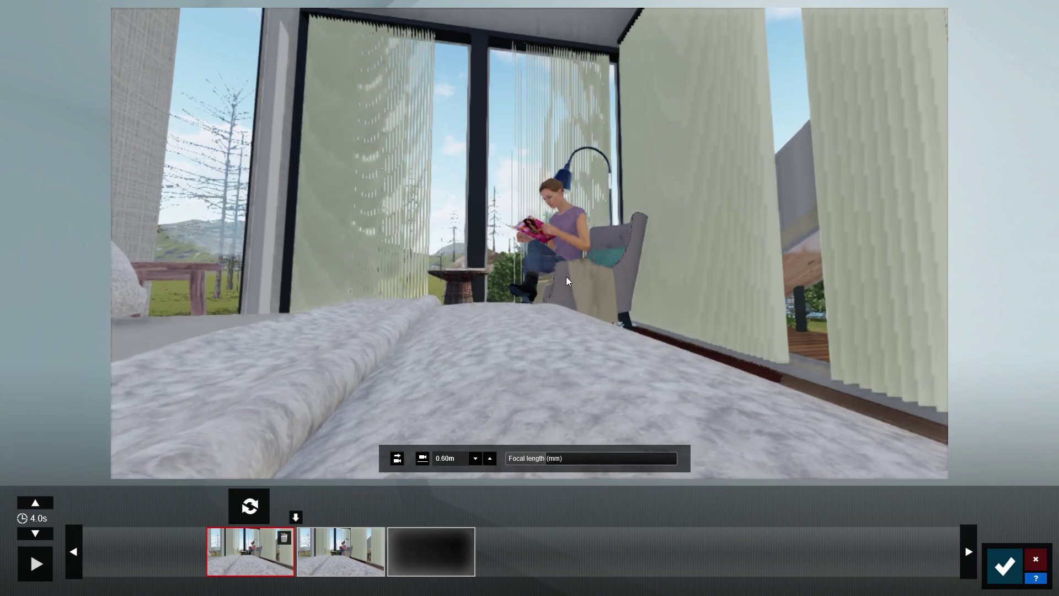
pyautogui.moveTo(566, 277); pyautogui.dragTo(529, 242, button='middle')
pyautogui.moveTo(529, 243); pyautogui.dragTo(565, 277, button='right')
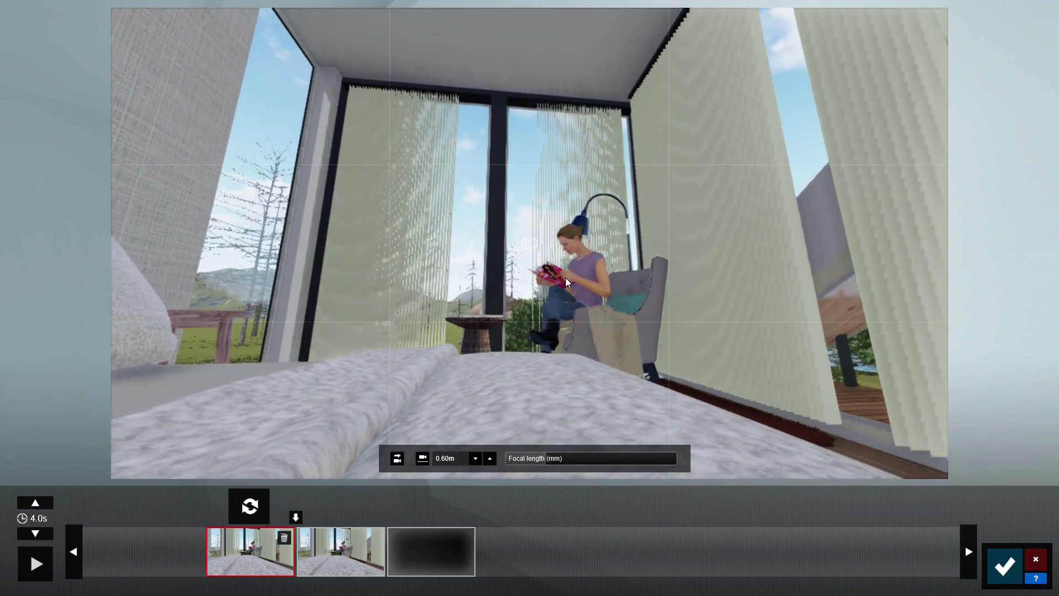
pyautogui.moveTo(564, 289); pyautogui.dragTo(561, 313, button='middle')
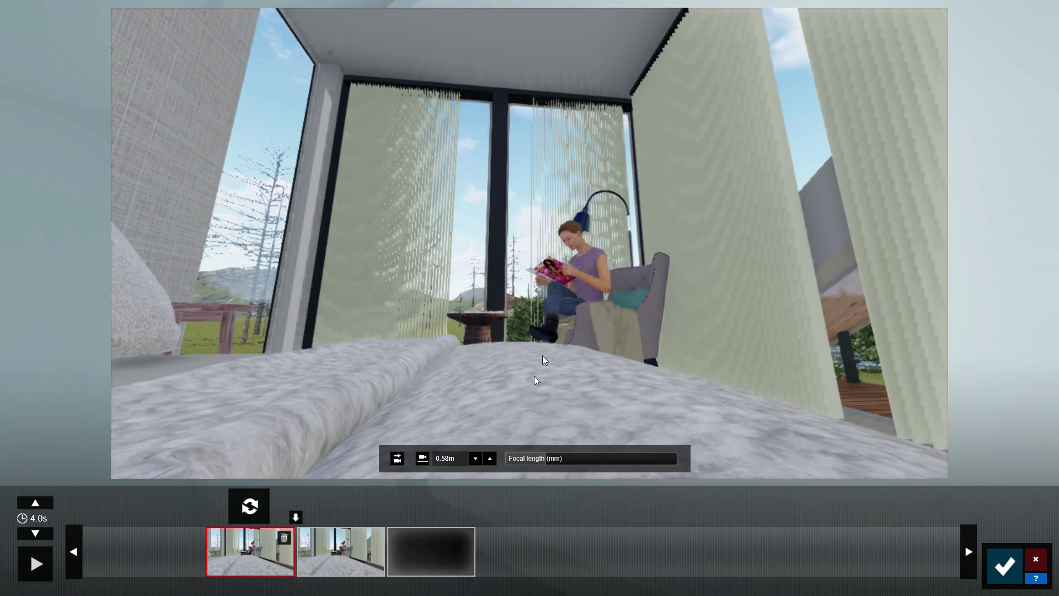
pyautogui.click(546, 460)
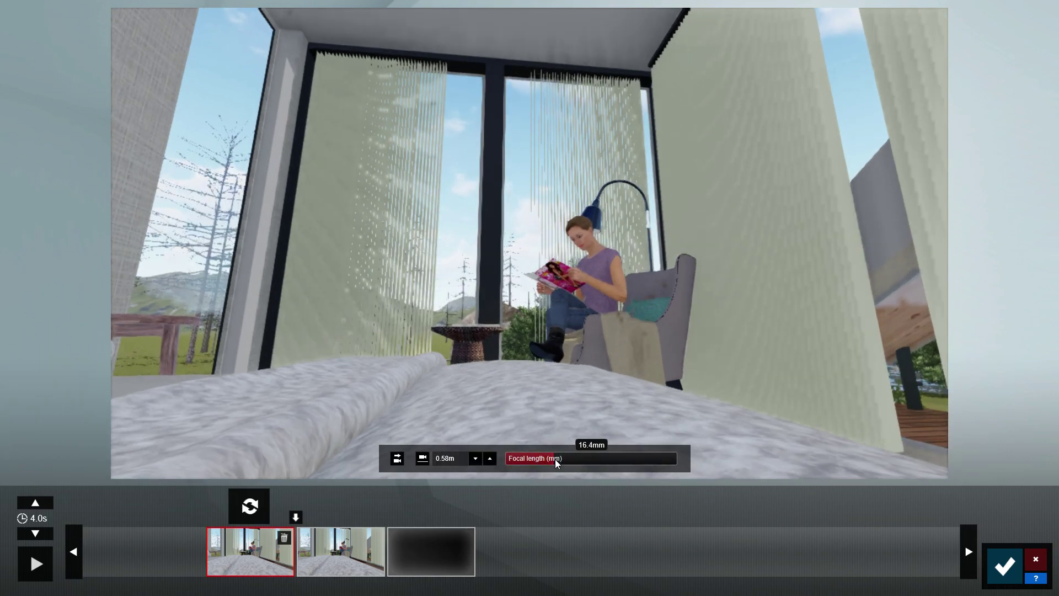
pyautogui.moveTo(545, 460); pyautogui.dragTo(535, 459)
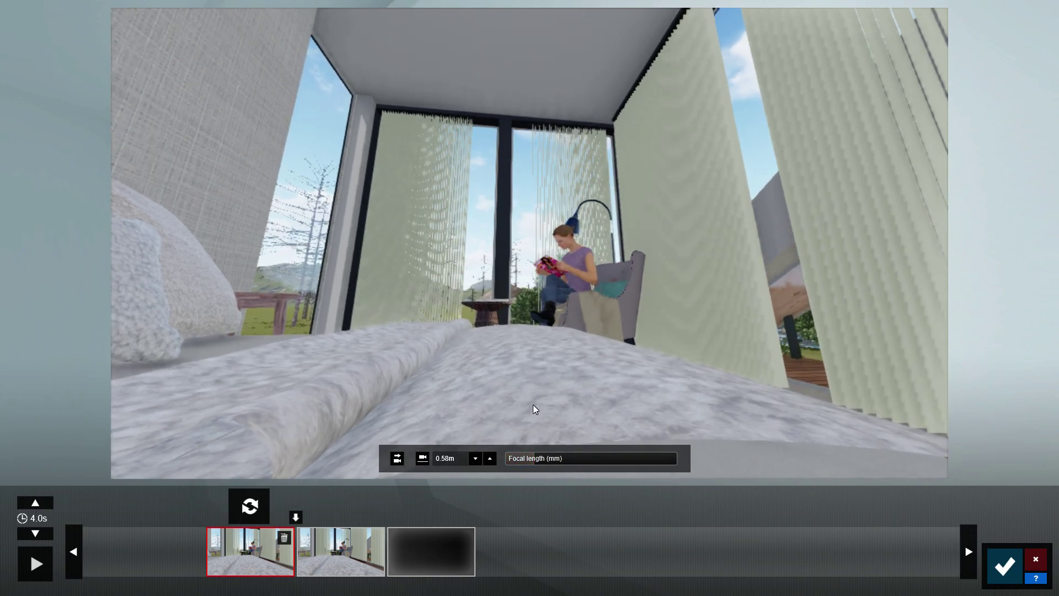
pyautogui.moveTo(530, 401)
pyautogui.mouseDown(button='middle')
pyautogui.moveTo(489, 393)
pyautogui.moveTo(484, 379)
pyautogui.mouseUp(button='middle')
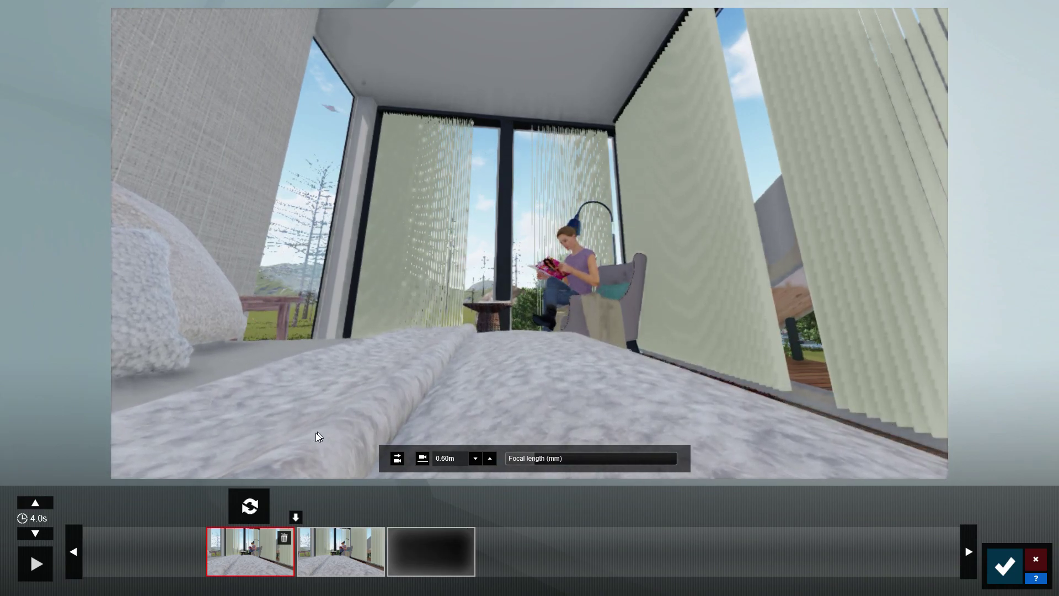
pyautogui.click(250, 506)
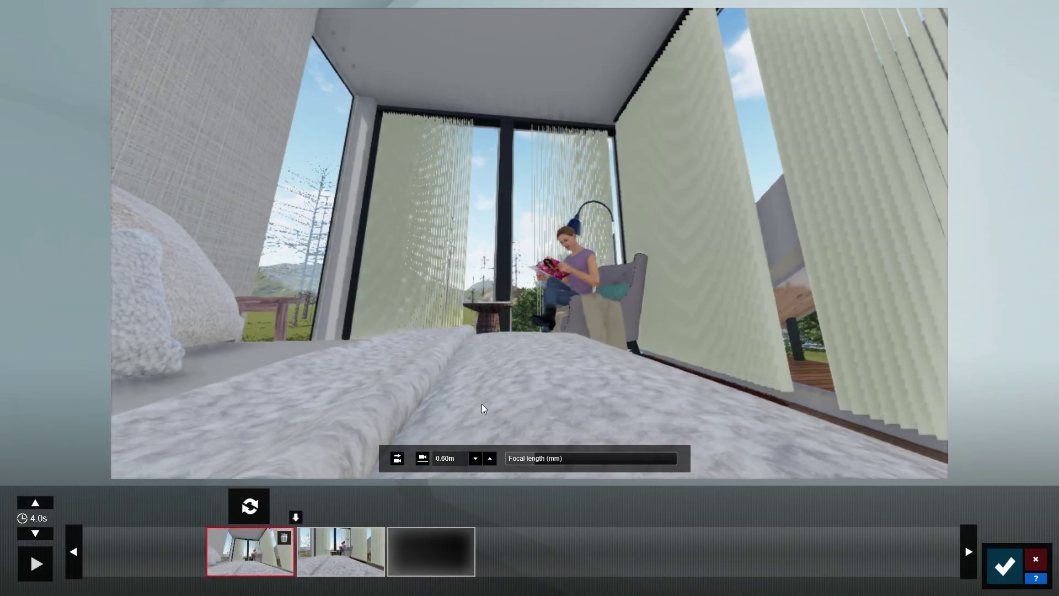
# Add a new end keyframe, delete the old second one, and preview the clip
pyautogui.moveTo(492, 380); pyautogui.dragTo(482, 399, button='middle')
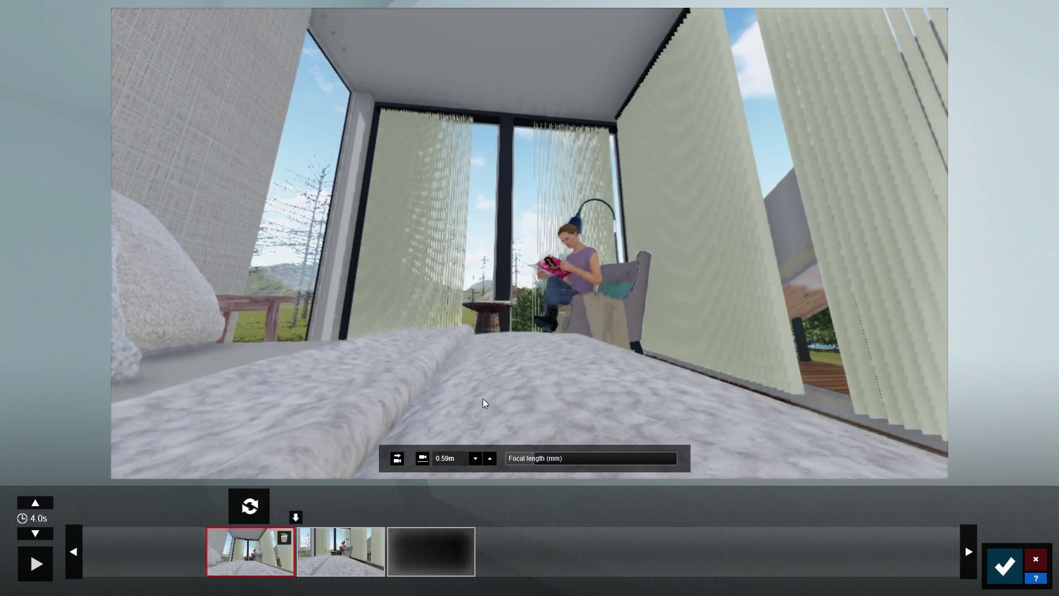
pyautogui.click(398, 534)
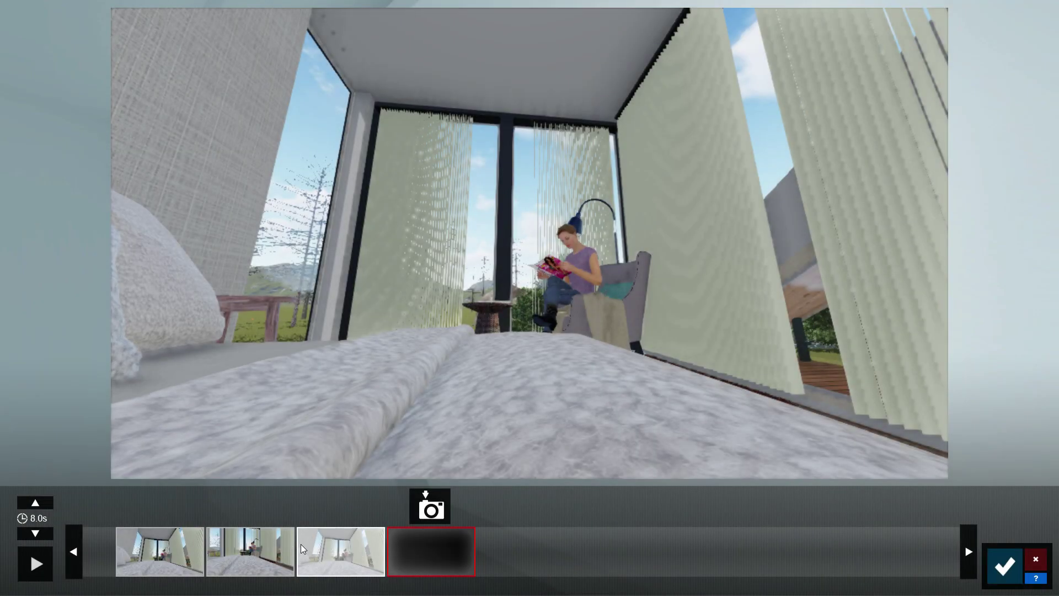
pyautogui.click(264, 555)
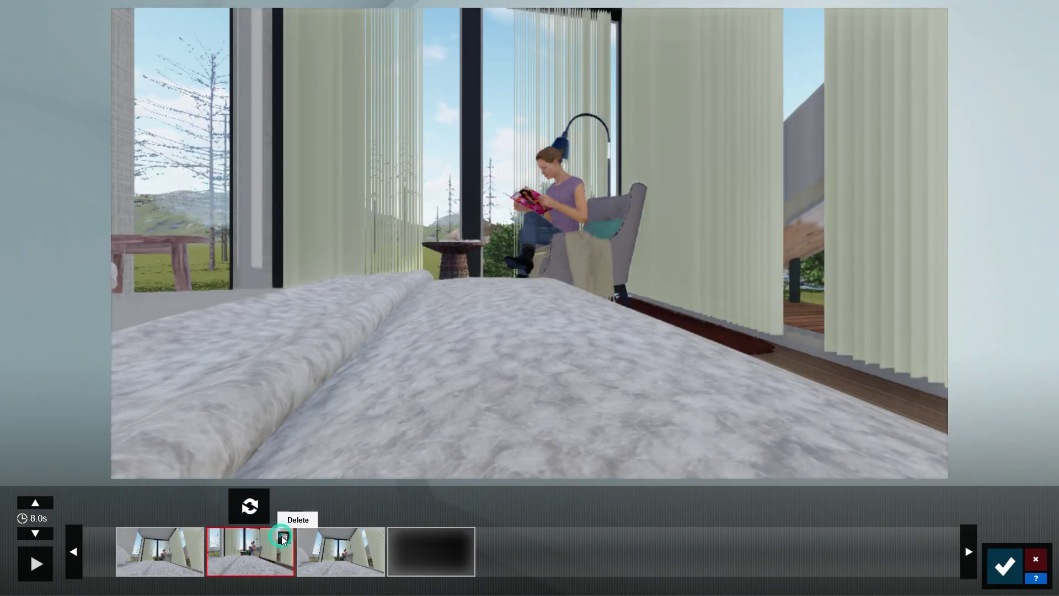
pyautogui.click(282, 537)
pyautogui.click(41, 570)
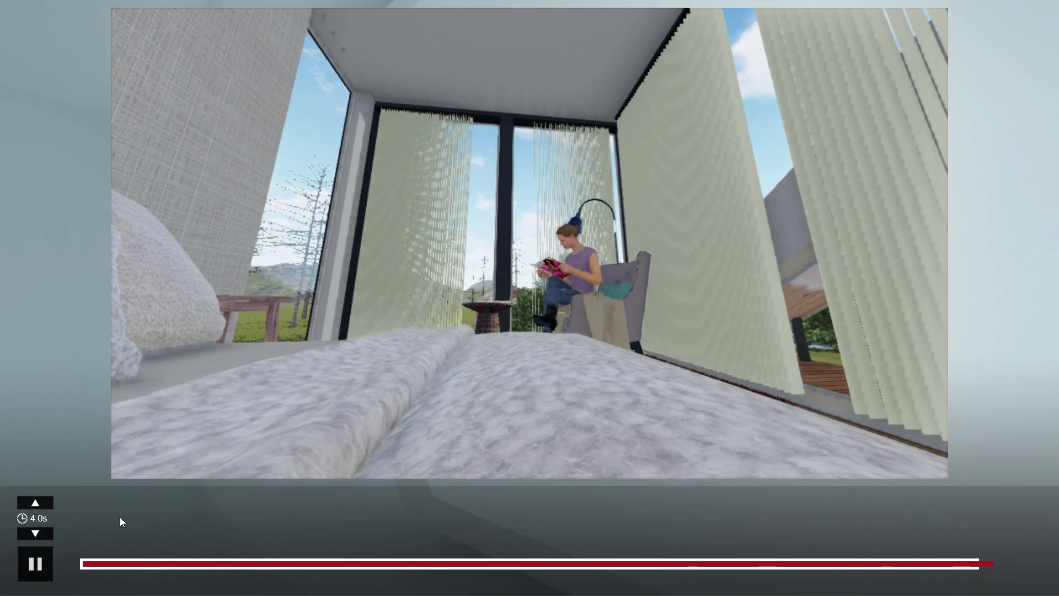
# Stop the preview and save the bedroom camera move as clip 4
pyautogui.click(38, 568)
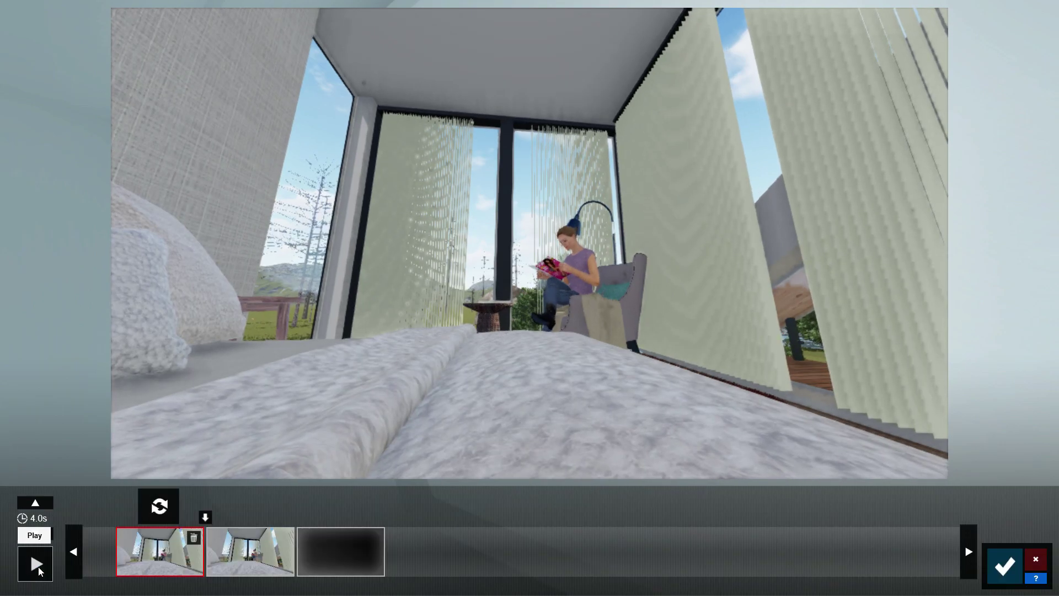
pyautogui.click(1000, 570)
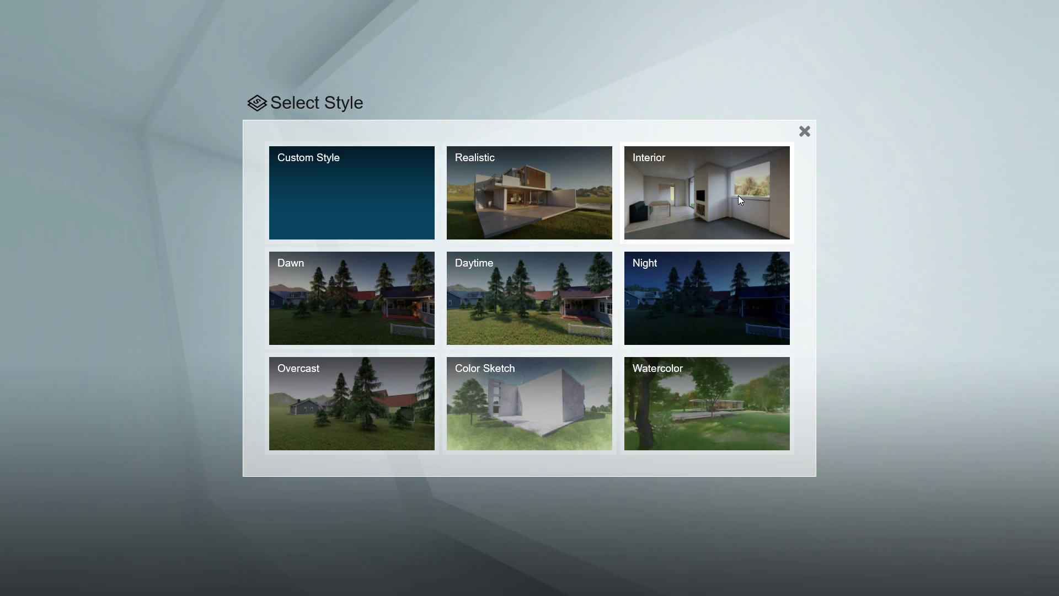
# Apply the Interior style to clip 4 and bring up the clip effect catalog
pyautogui.click(659, 223)
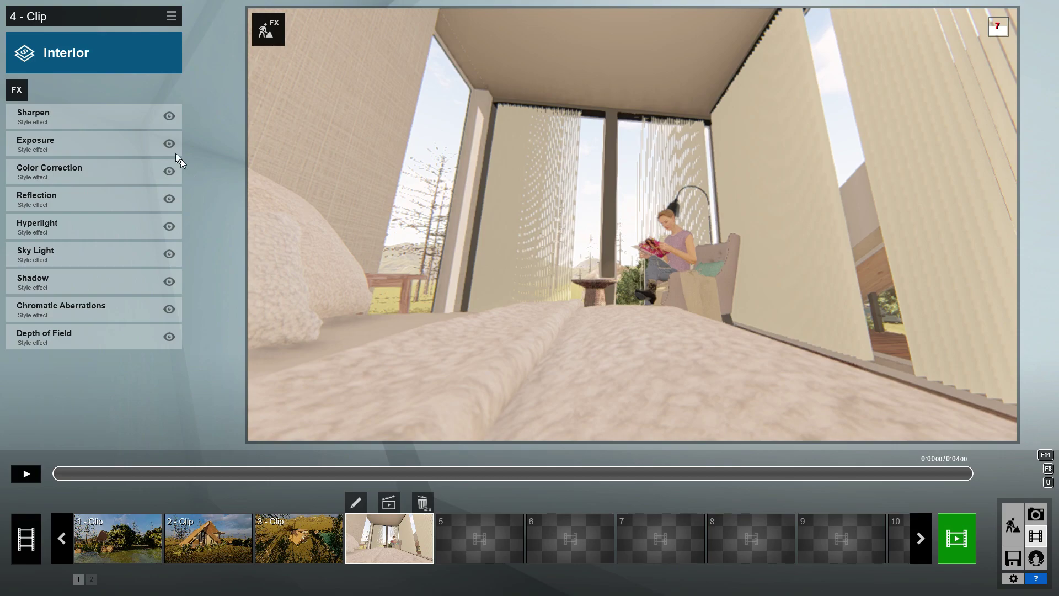
pyautogui.click(22, 90)
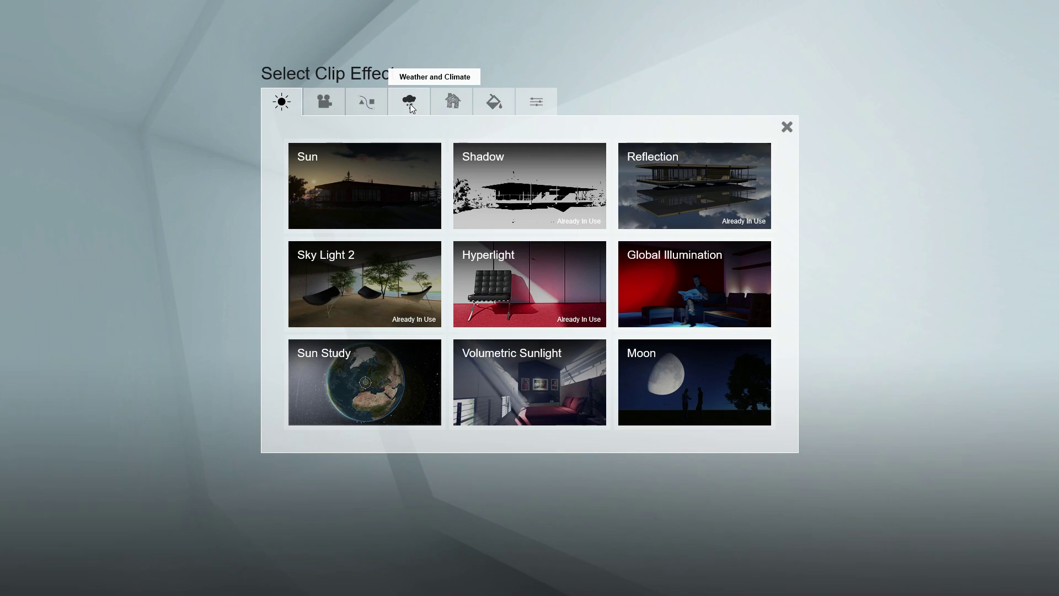
# Add Real Skies with the Sunset 3 sky to clip 4, then check clip 3's effects
pyautogui.click(396, 102)
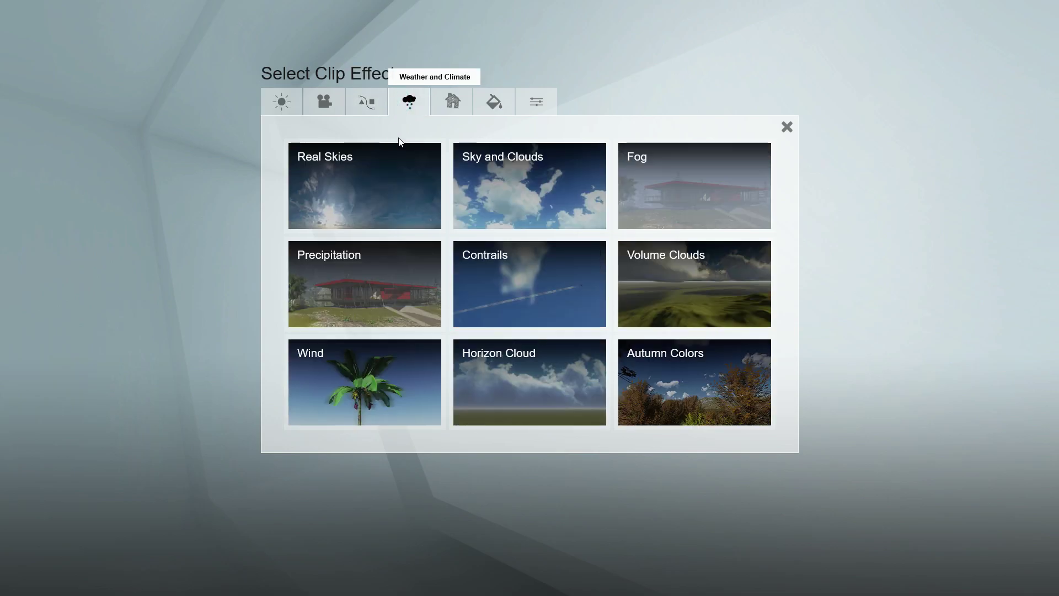
pyautogui.click(352, 189)
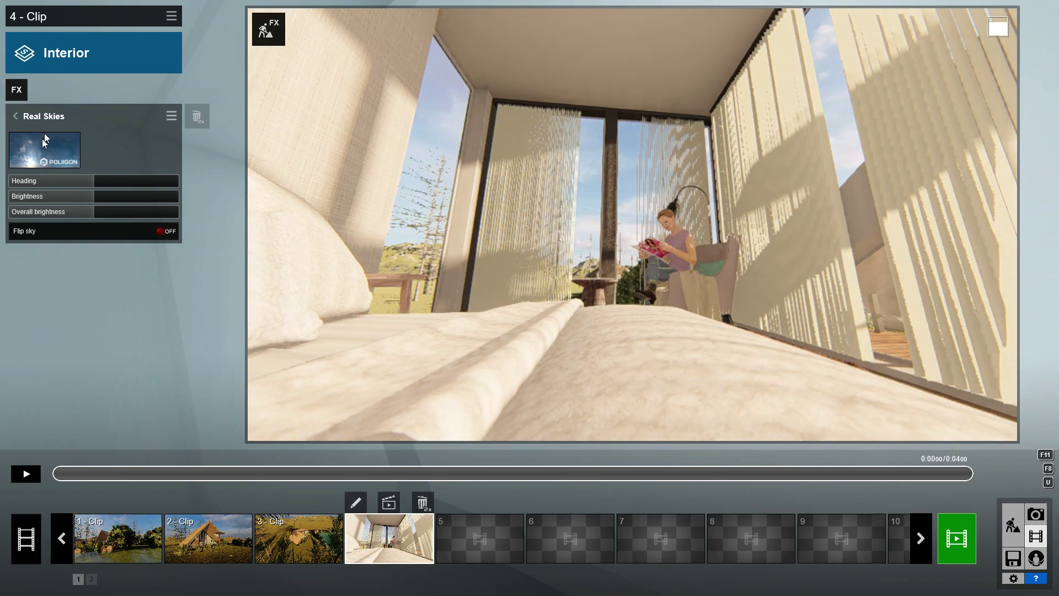
pyautogui.click(41, 158)
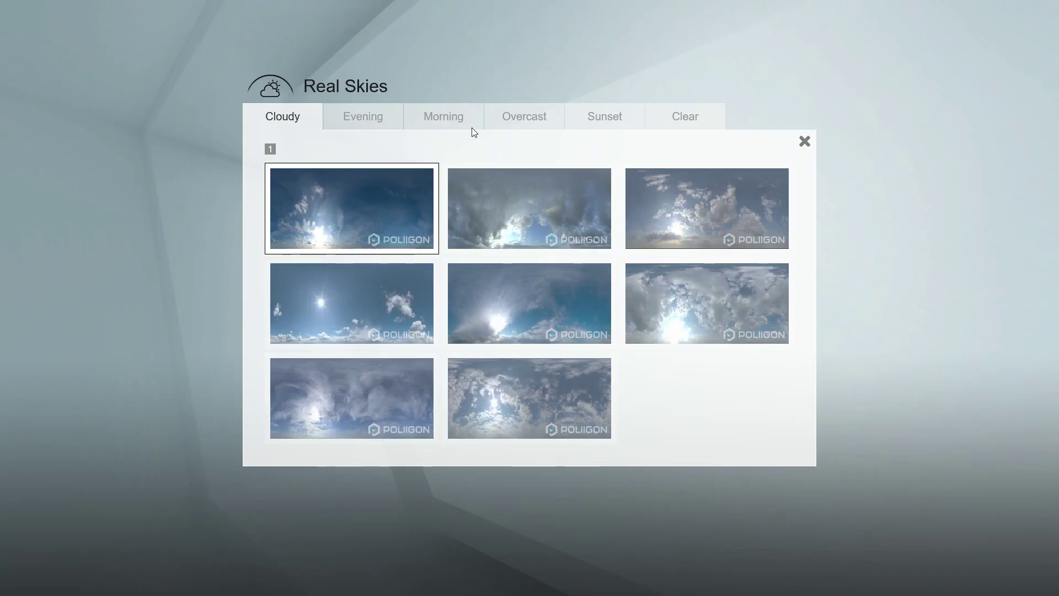
pyautogui.click(576, 118)
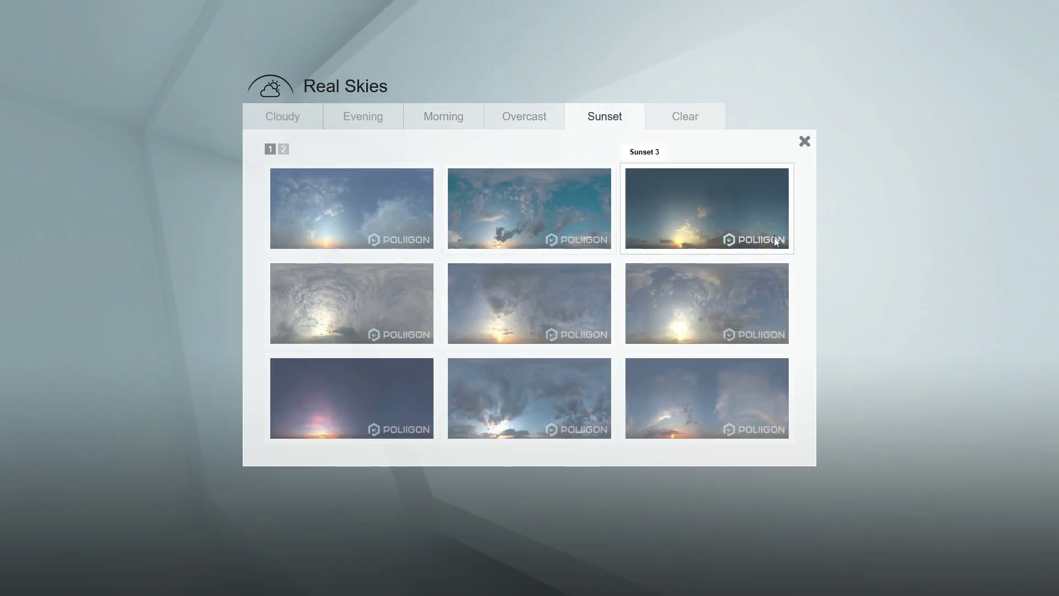
pyautogui.click(692, 308)
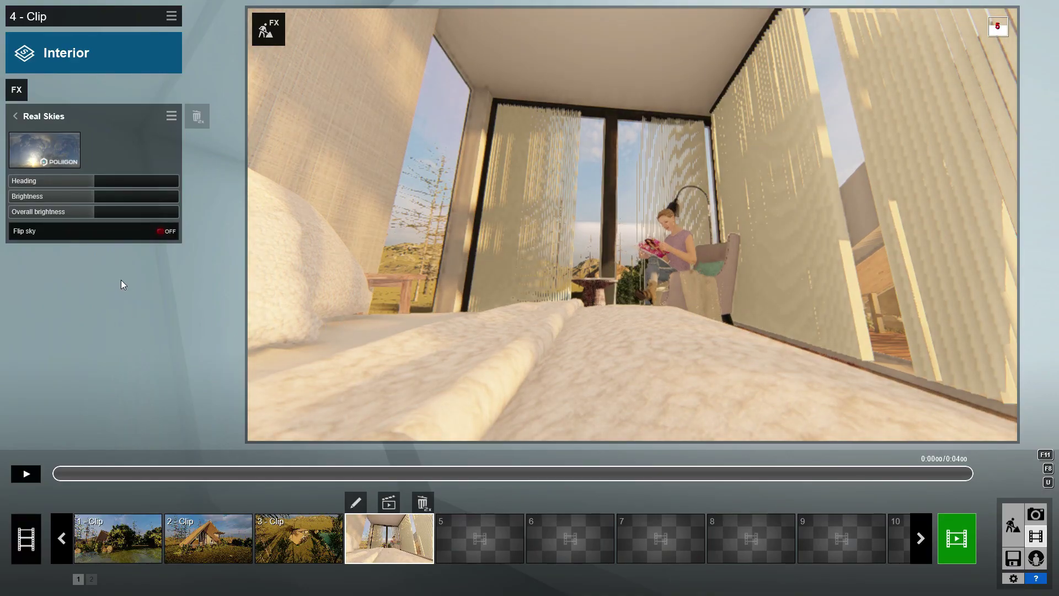
pyautogui.click(98, 180)
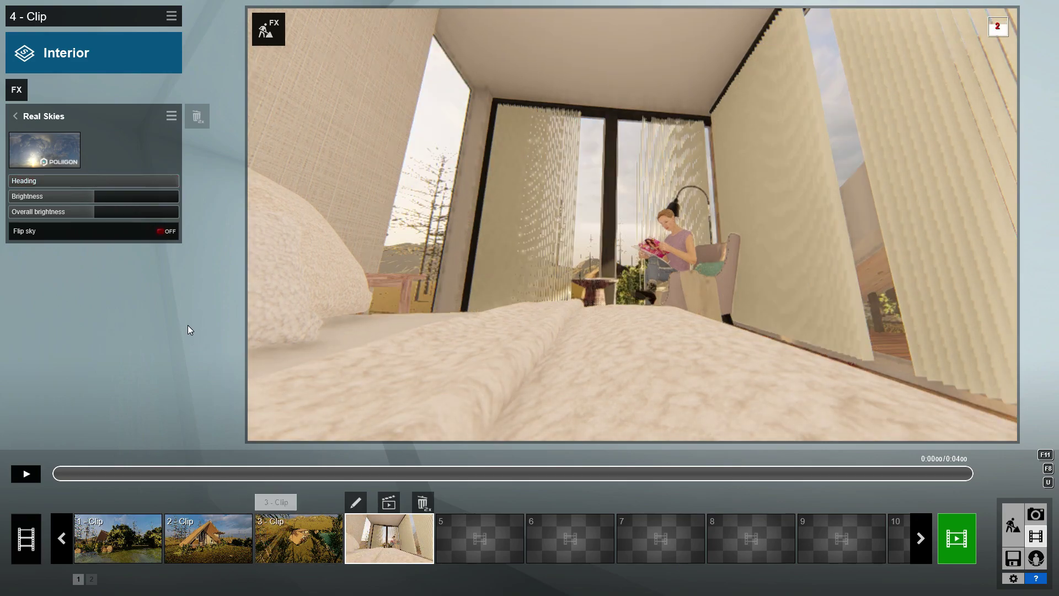
pyautogui.click(299, 543)
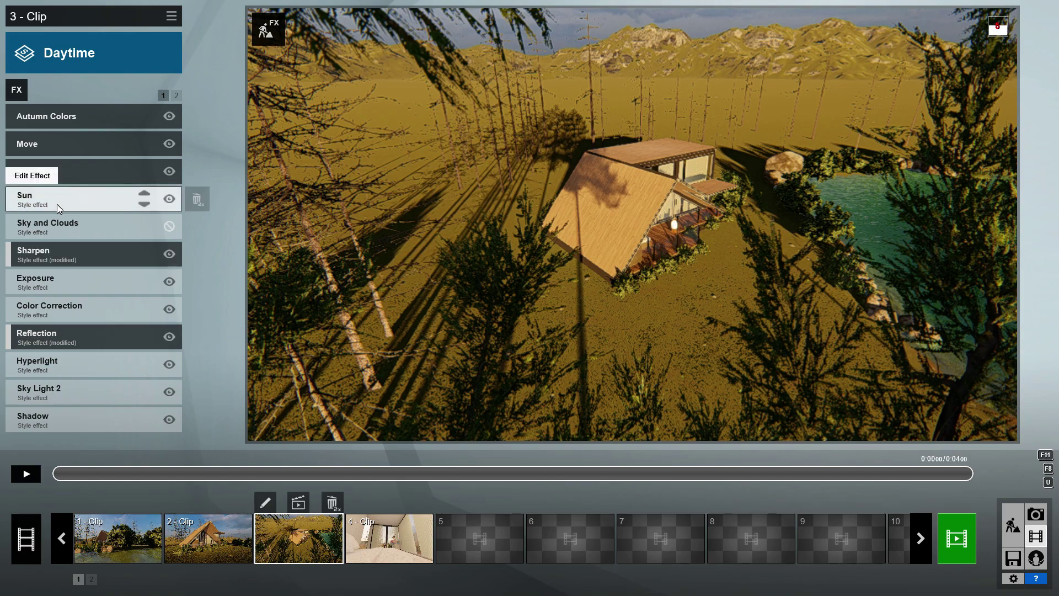
pyautogui.moveTo(74, 226)
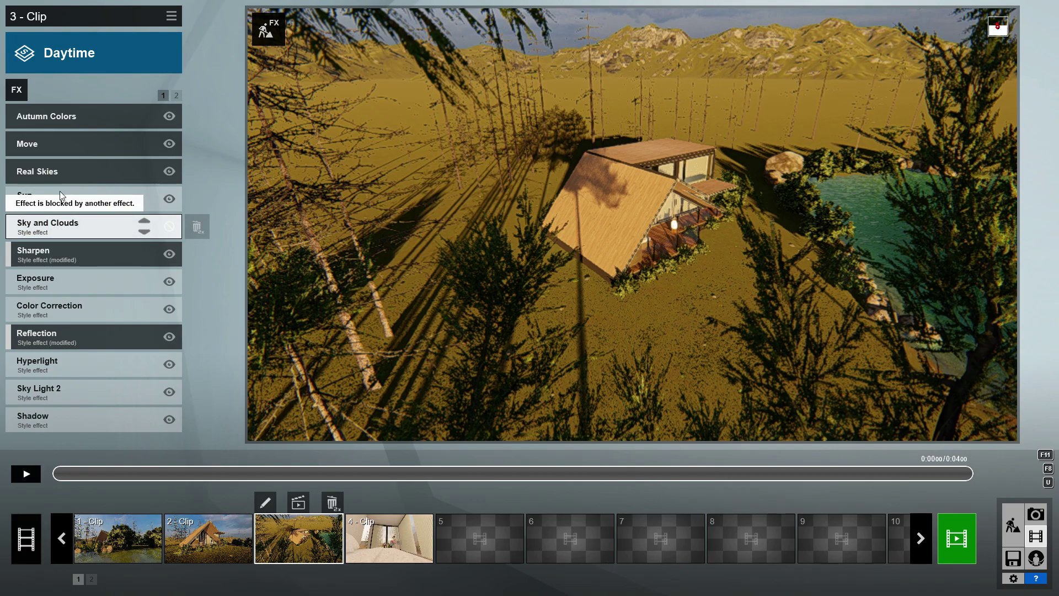
# Set clip 4's Real Skies heading to about 1.2, leave Flip sky off, and preview
pyautogui.click(57, 173)
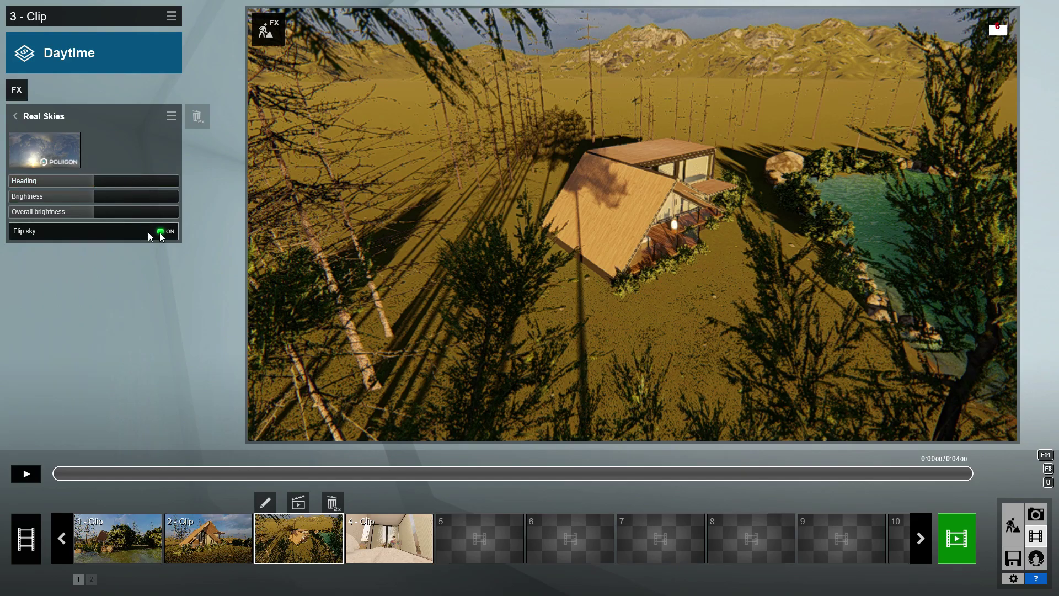
pyautogui.click(376, 537)
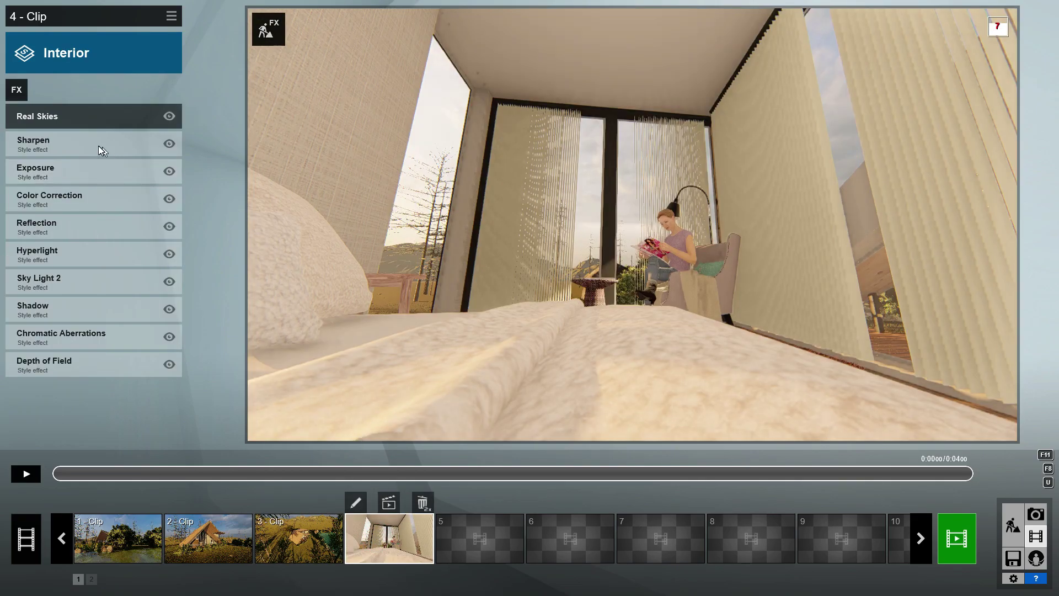
pyautogui.click(57, 119)
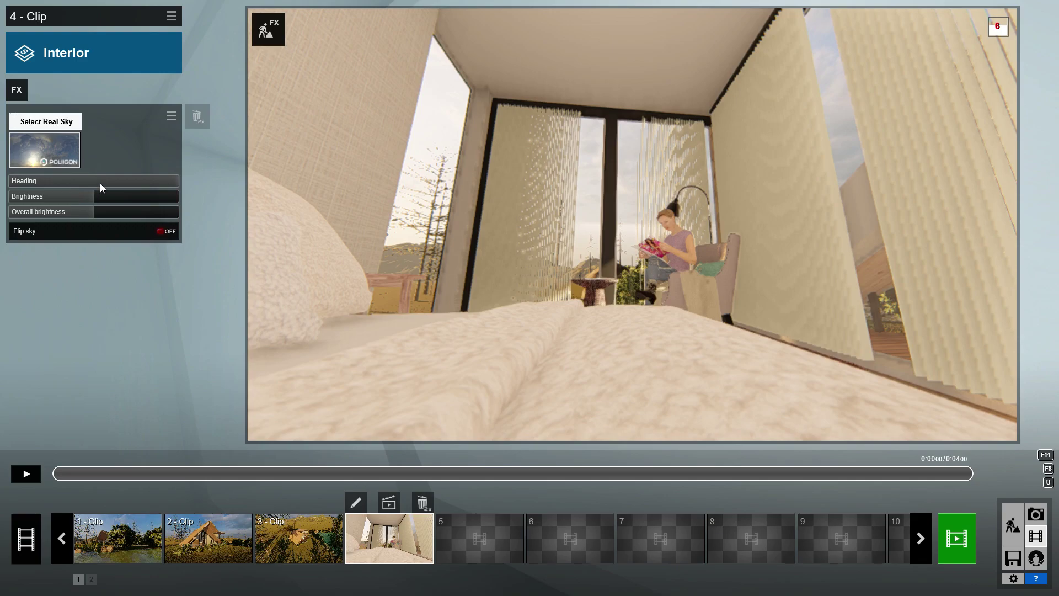
pyautogui.moveTo(100, 184); pyautogui.dragTo(95, 187)
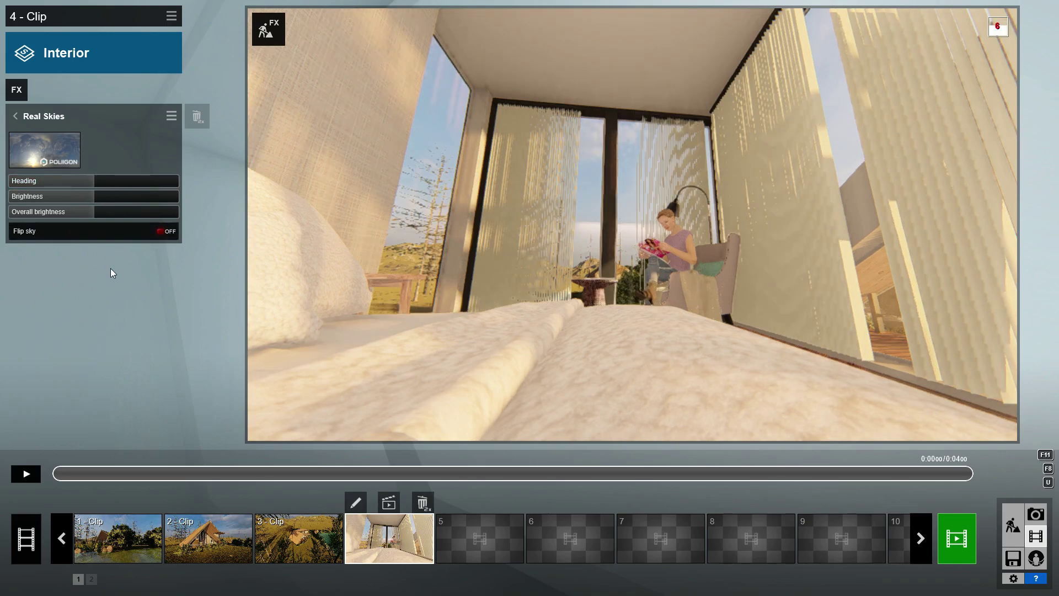
pyautogui.click(158, 231)
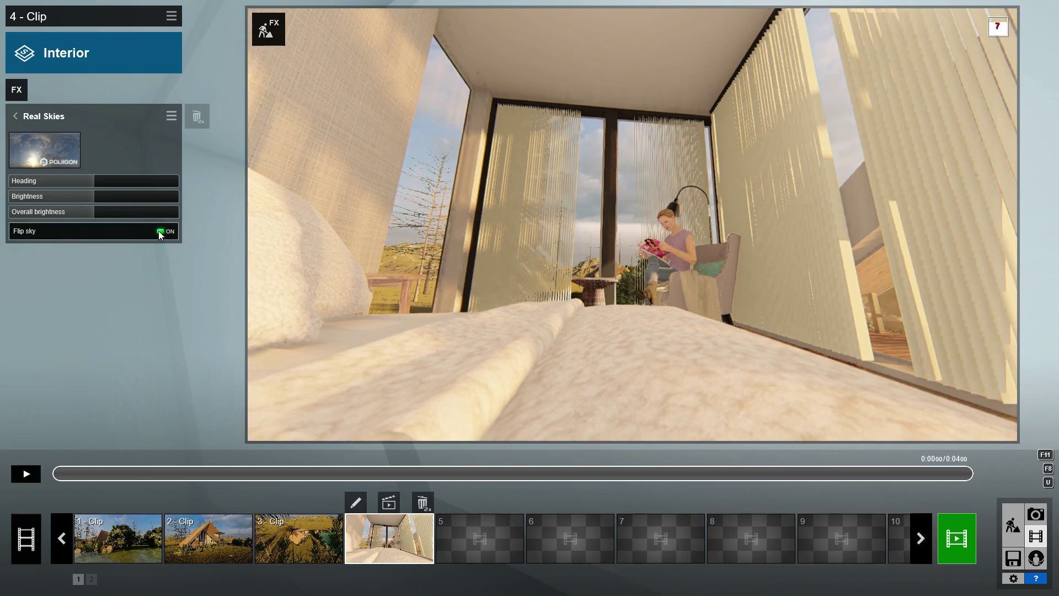
pyautogui.click(158, 231)
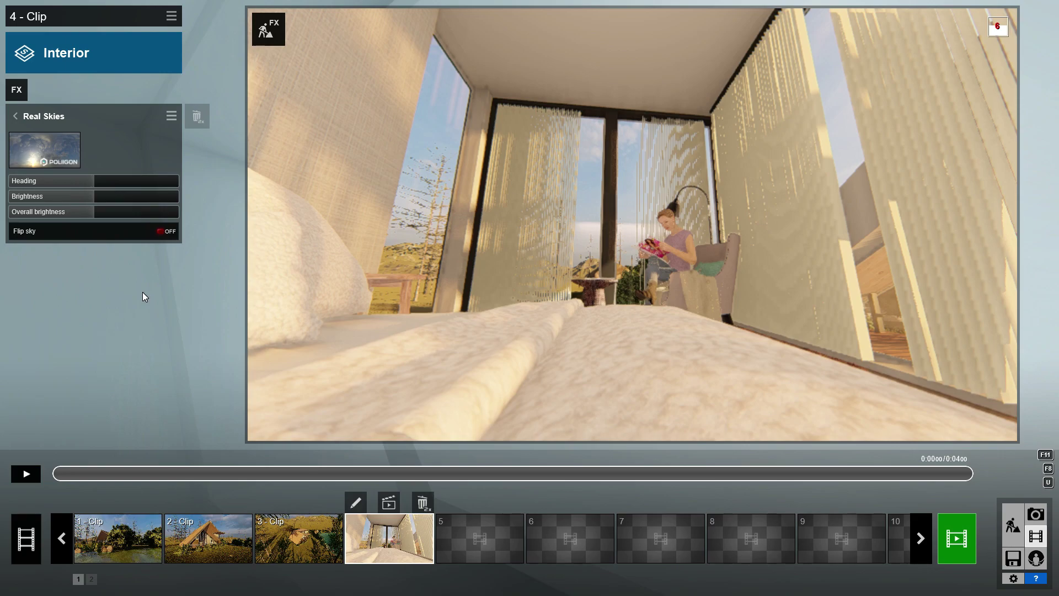
pyautogui.click(17, 116)
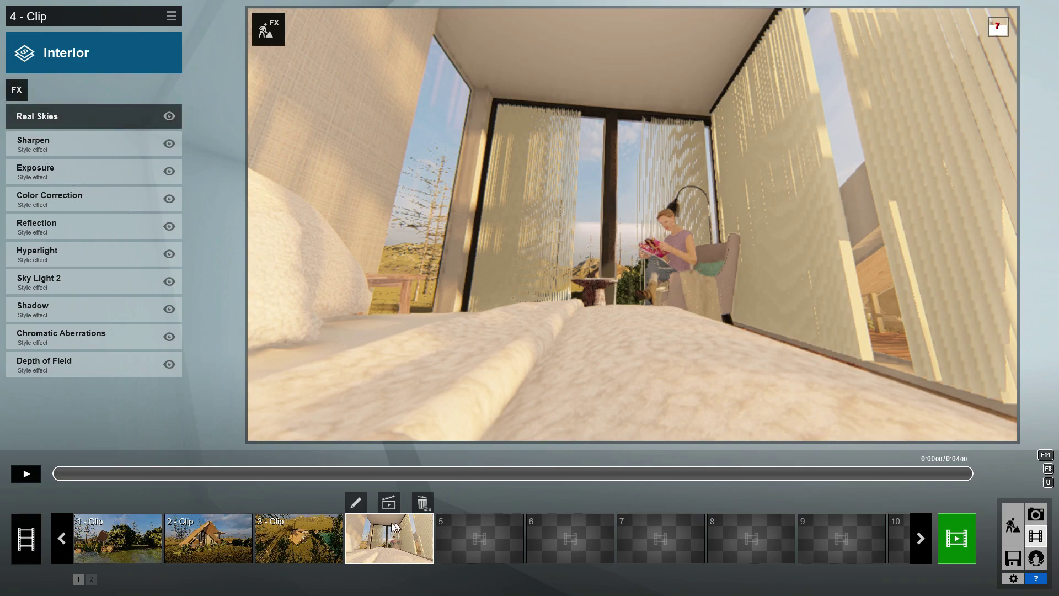
pyautogui.click(24, 475)
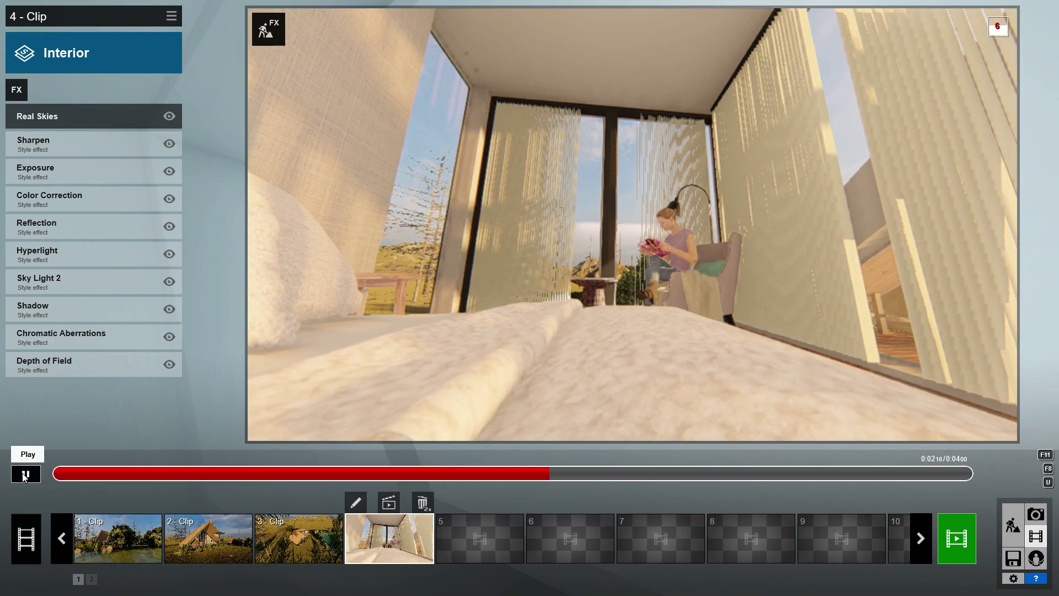
pyautogui.click(24, 475)
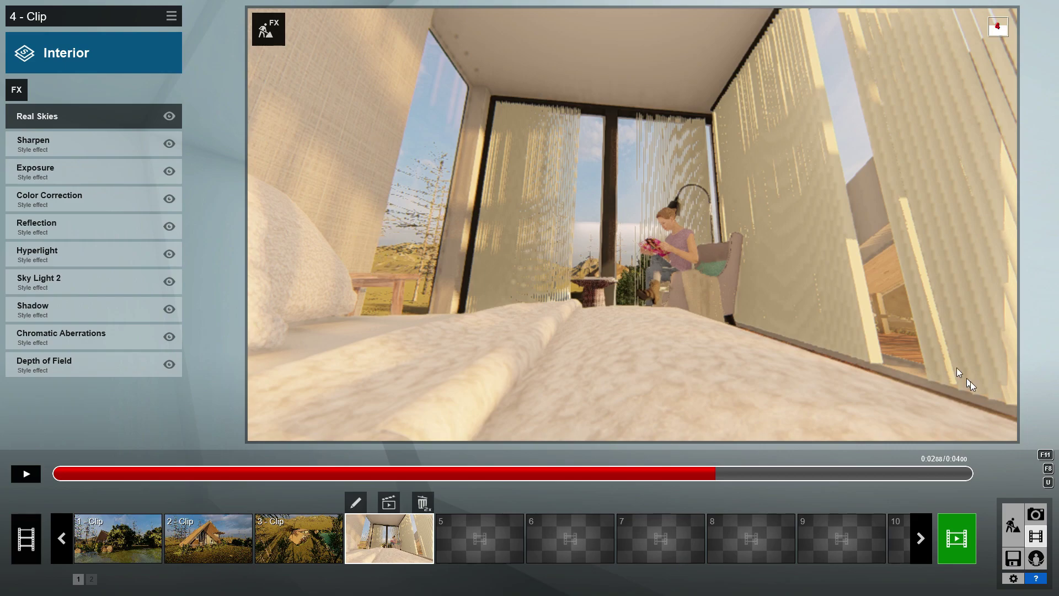
# Return to Build mode, raise the camera over the bed, and open the Indoor object library
pyautogui.click(1010, 530)
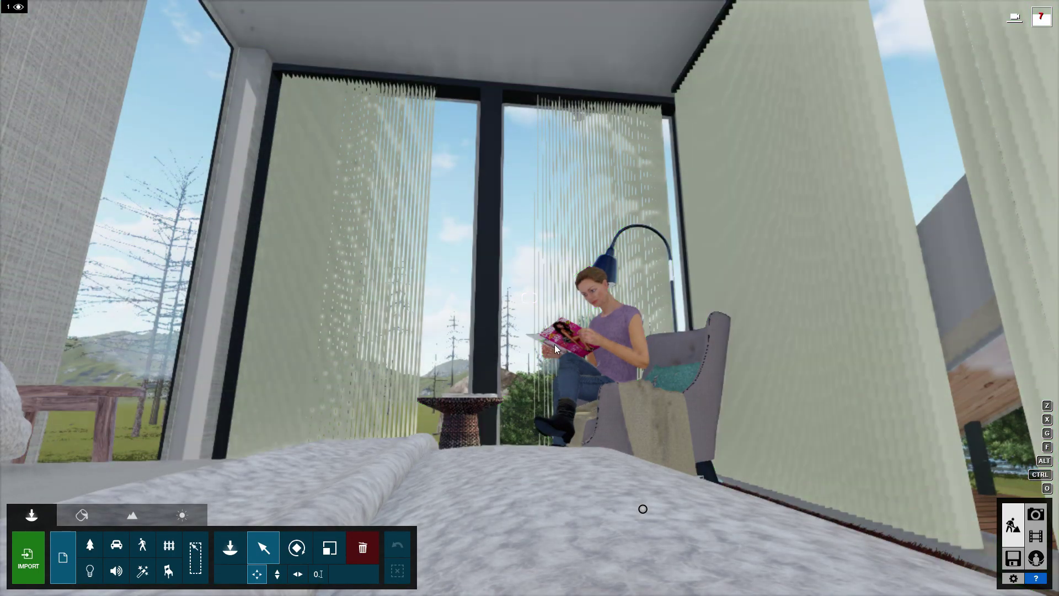
pyautogui.moveTo(554, 344); pyautogui.dragTo(555, 353, button='right')
pyautogui.press('e')
pyautogui.moveTo(529, 298); pyautogui.dragTo(529, 375, button='right')
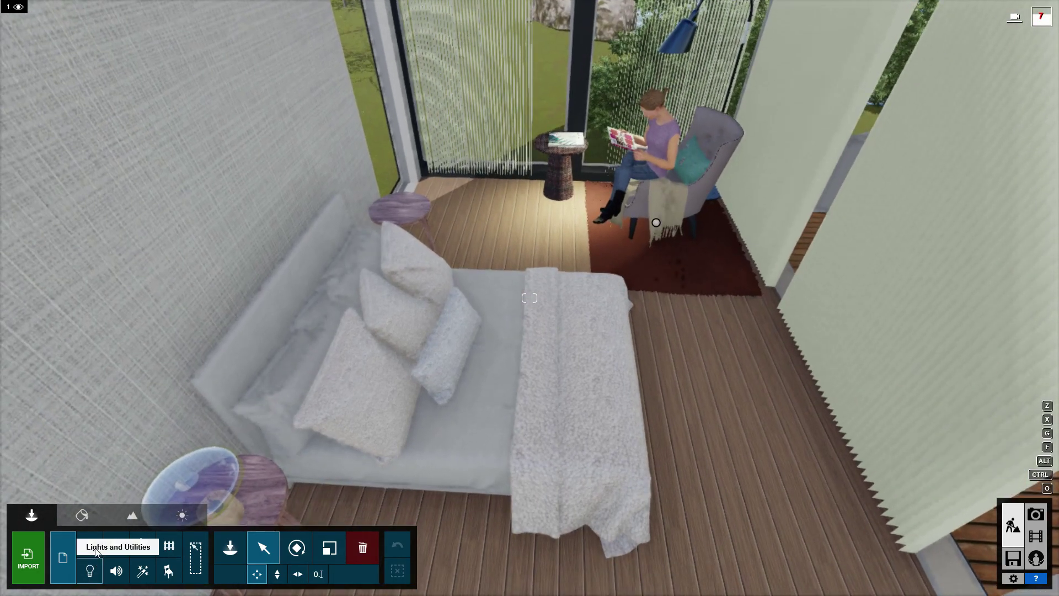
pyautogui.click(163, 572)
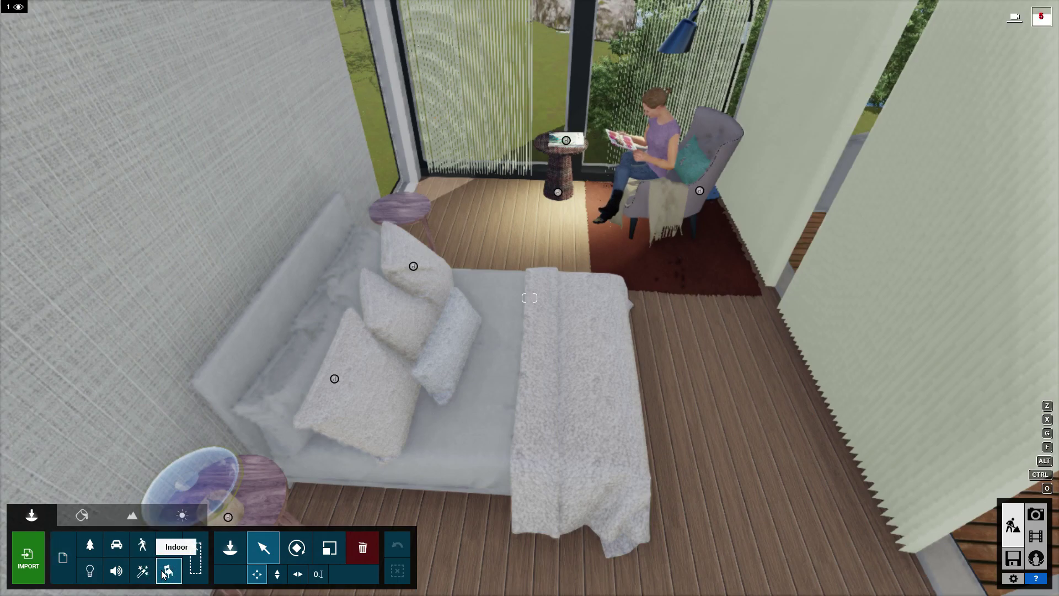
pyautogui.click(224, 551)
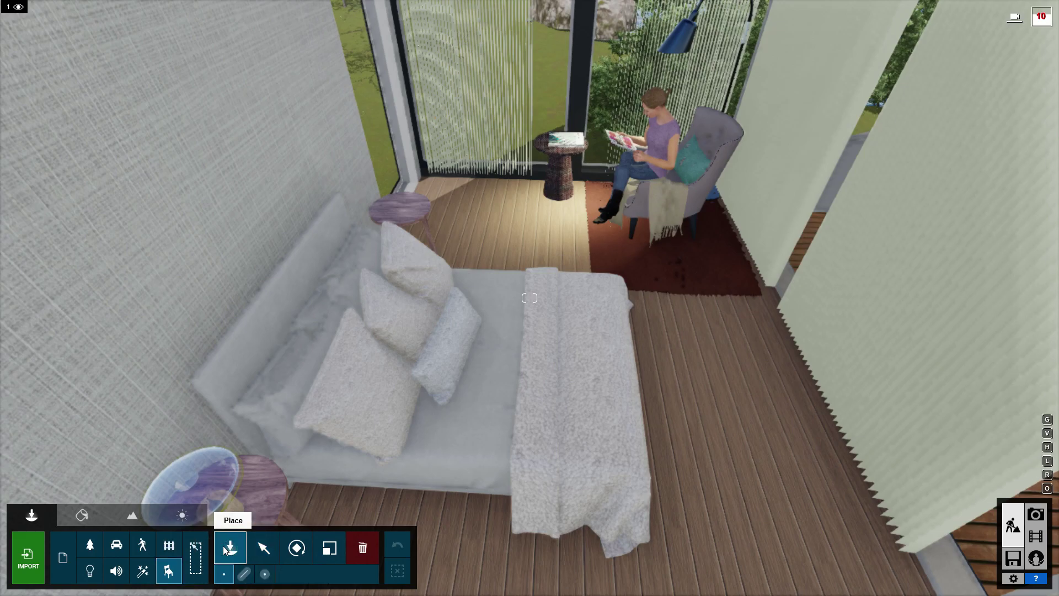
pyautogui.click(224, 552)
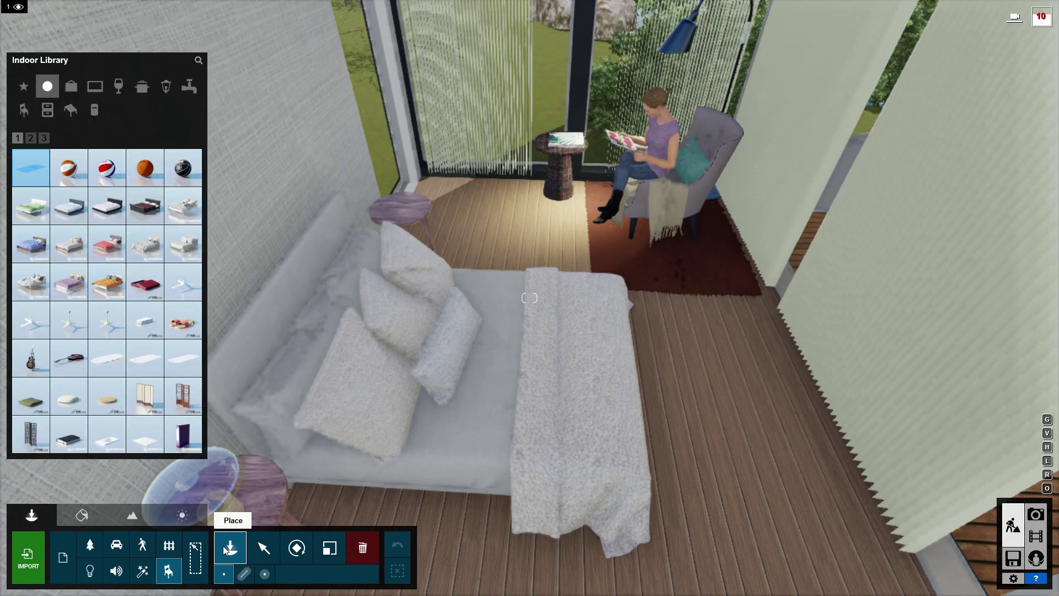
pyautogui.moveTo(107, 207)
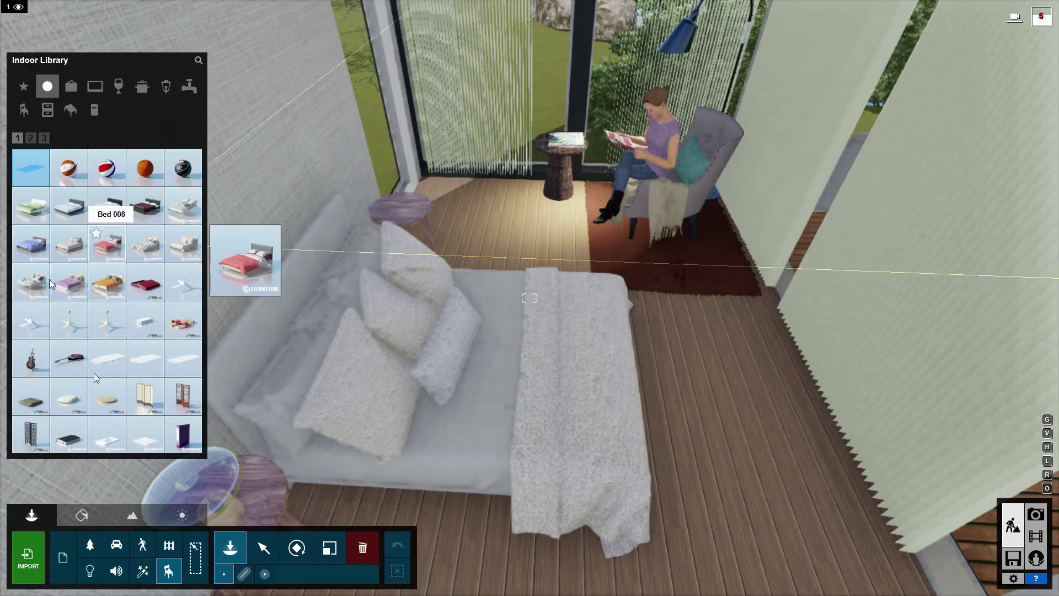
# Page through the Decoration objects to Glasses 001 and place it on the bed's throw blanket
pyautogui.click(183, 396)
pyautogui.click(592, 318)
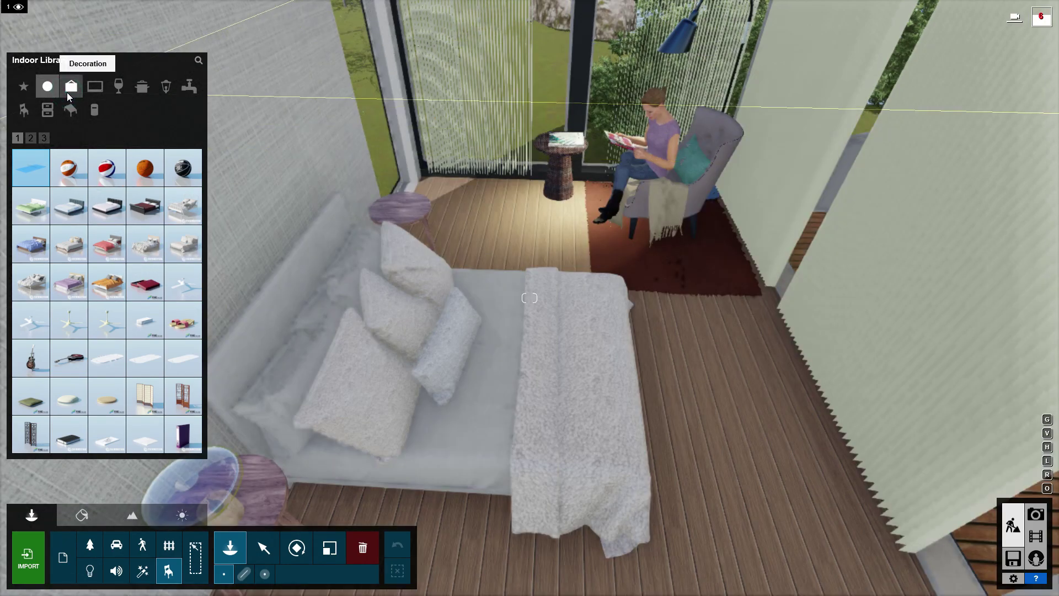
pyautogui.click(67, 92)
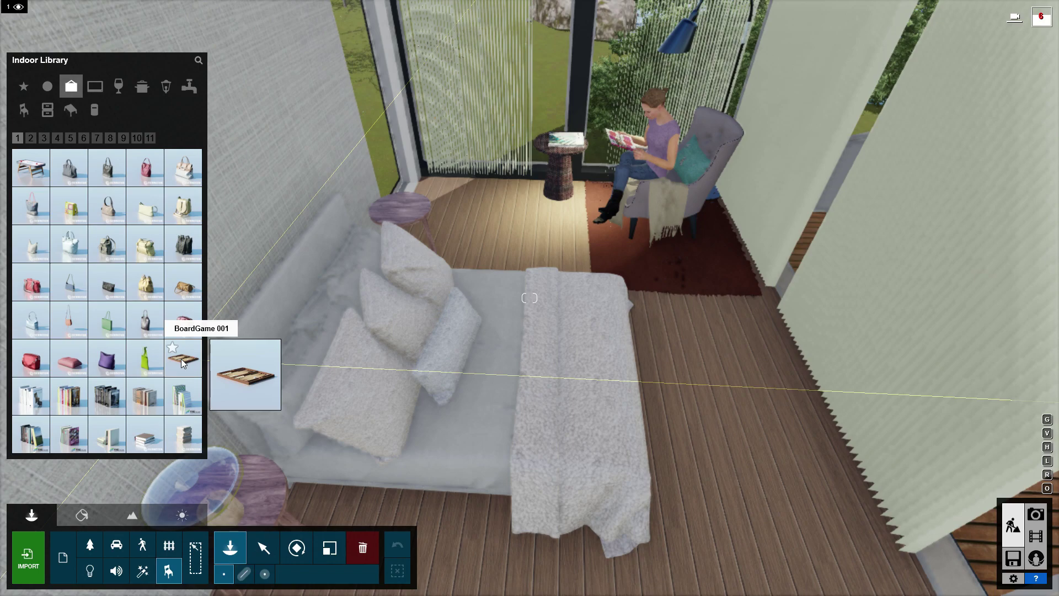
pyautogui.click(35, 141)
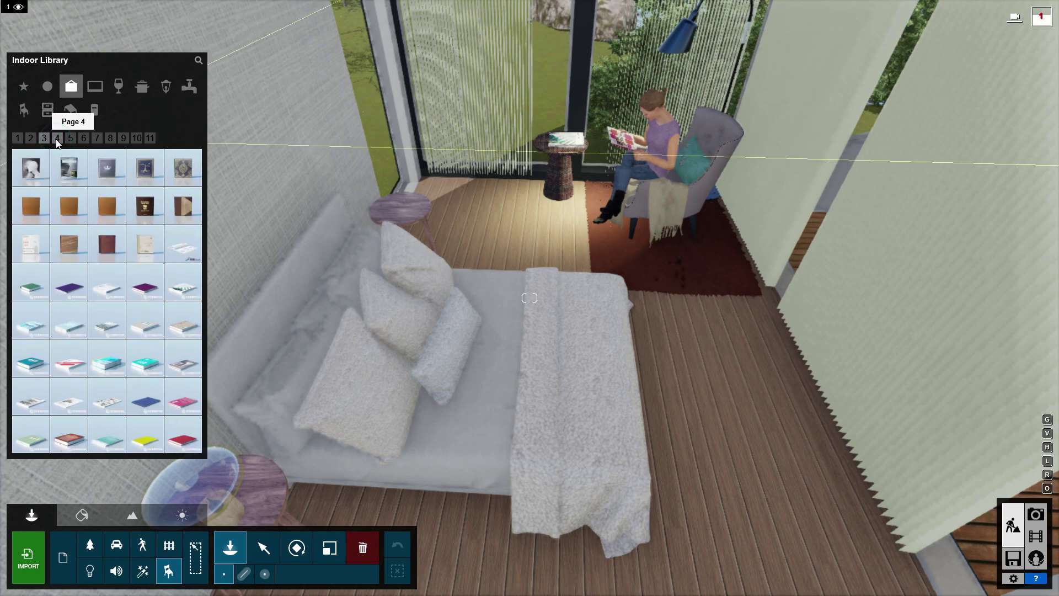
pyautogui.click(70, 138)
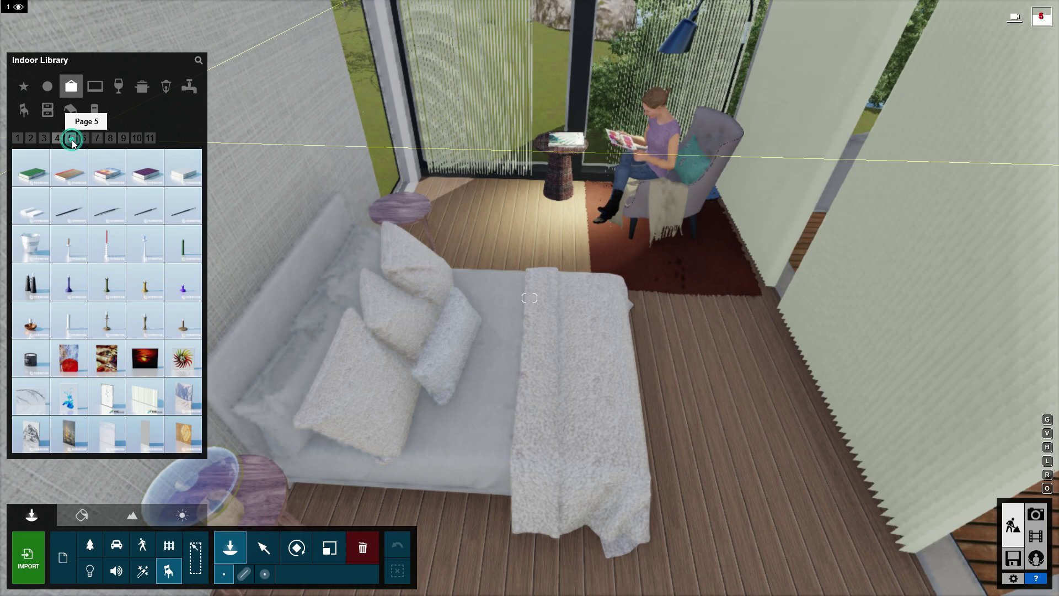
pyautogui.click(71, 139)
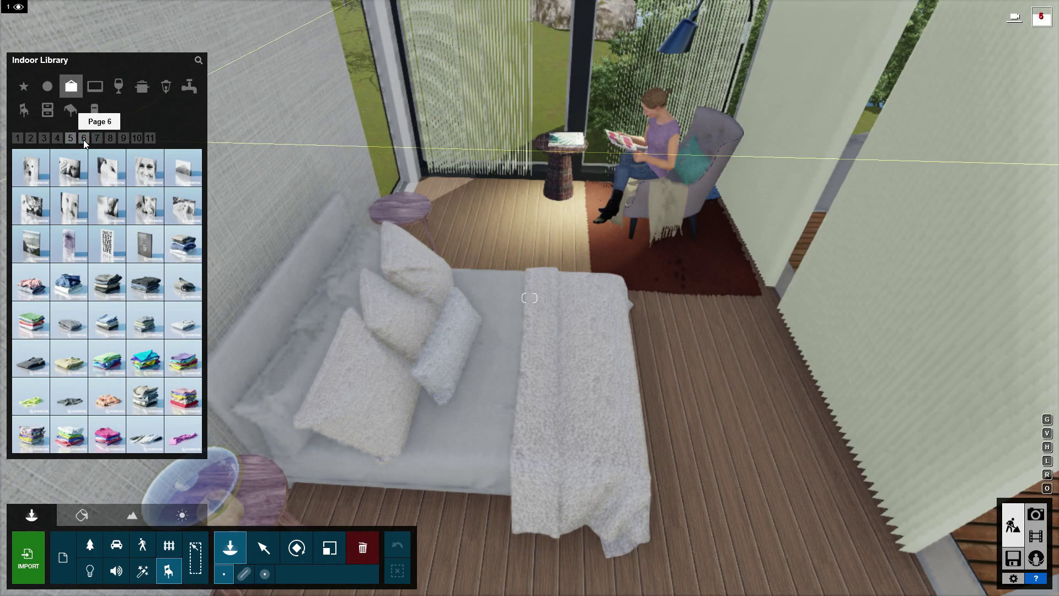
pyautogui.click(97, 139)
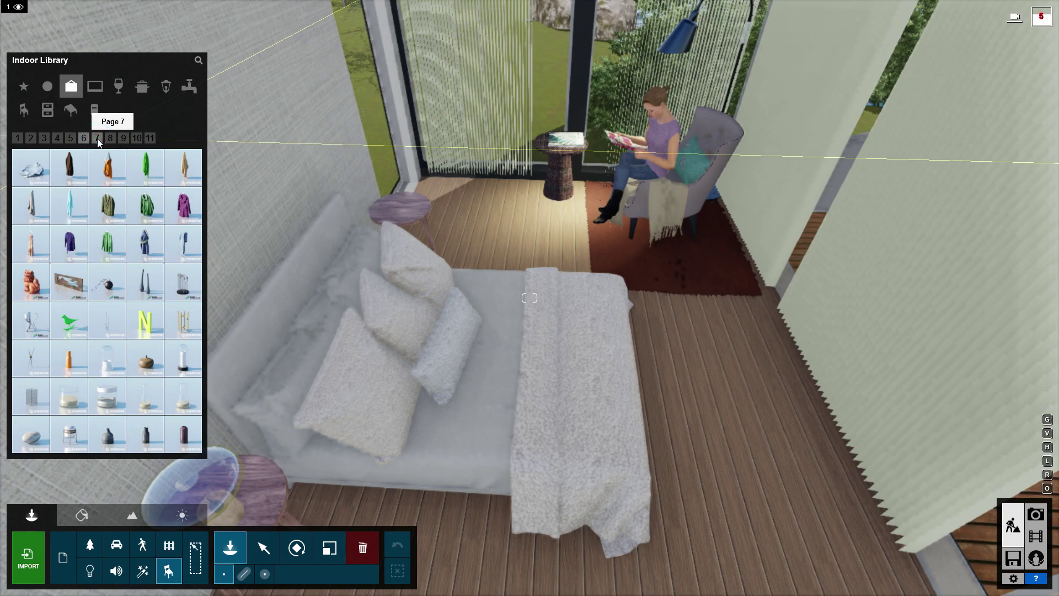
pyautogui.click(109, 139)
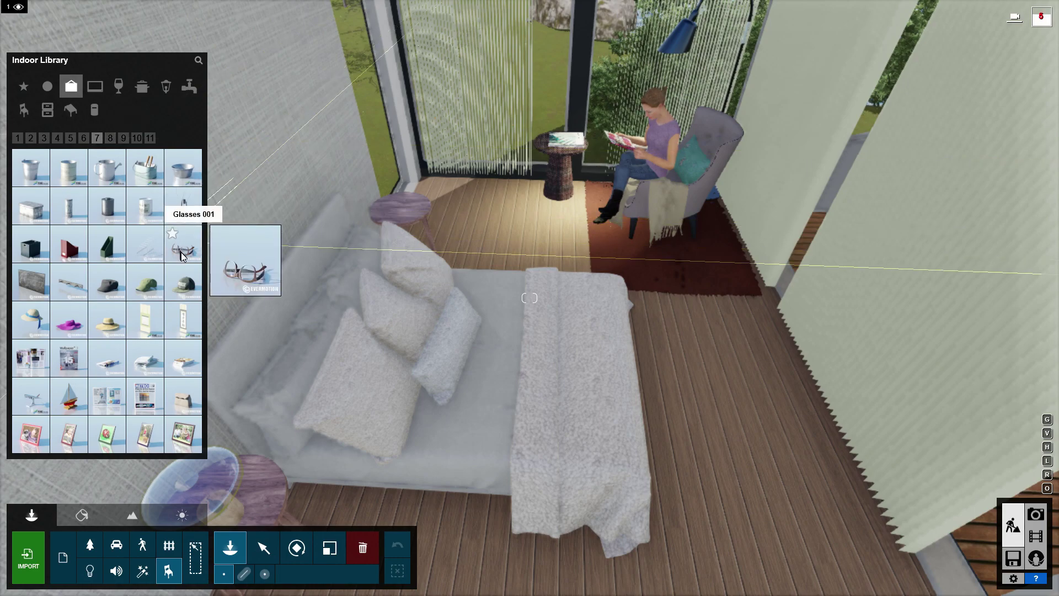
pyautogui.moveTo(183, 246)
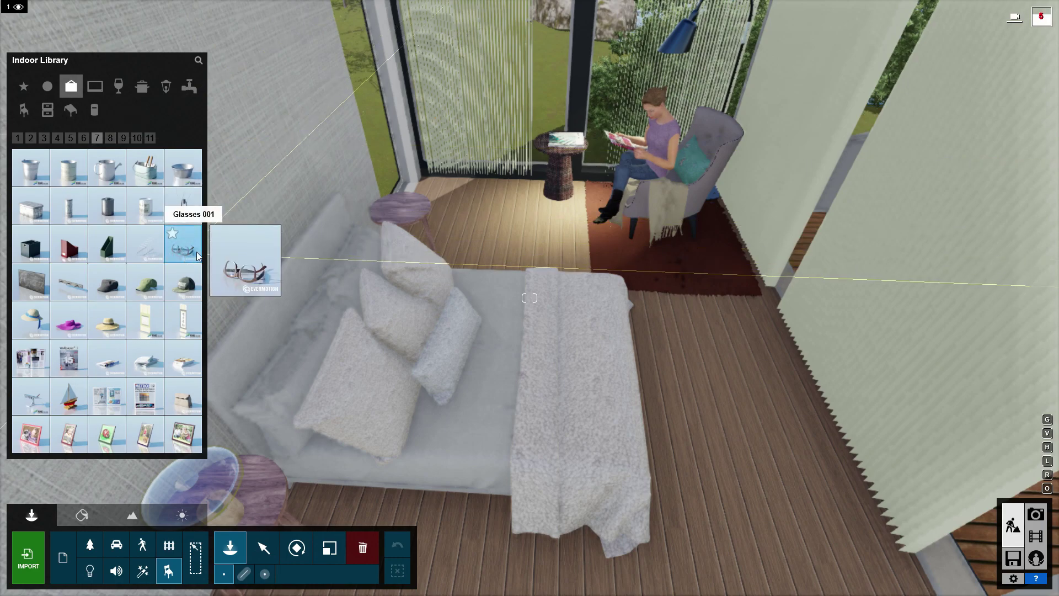
pyautogui.click(183, 253)
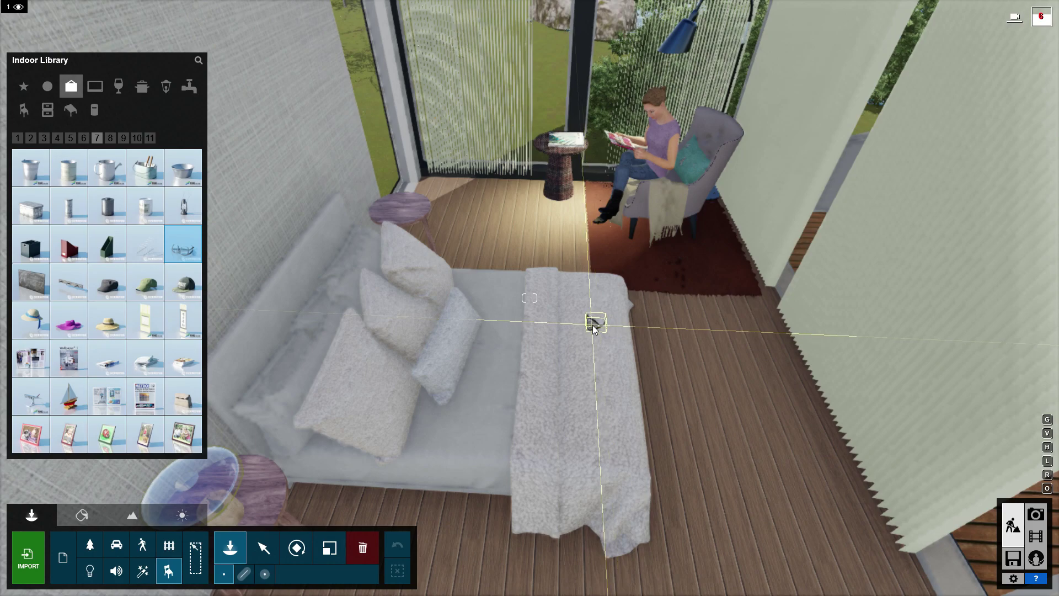
pyautogui.click(593, 325)
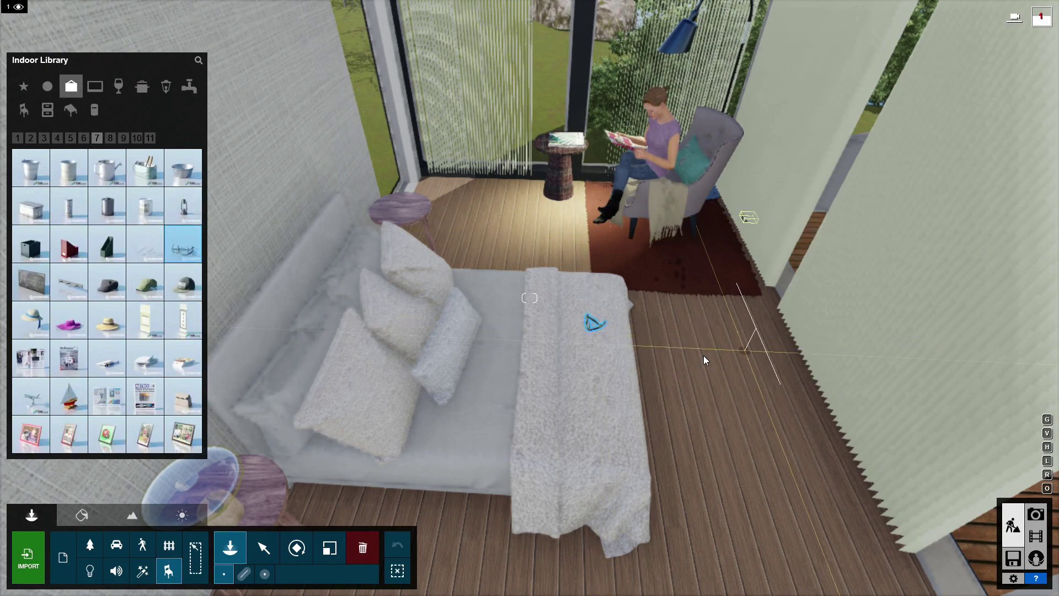
# Replay the fourth bedroom clip's preview in Movie mode, then return to Build mode
pyautogui.click(1034, 540)
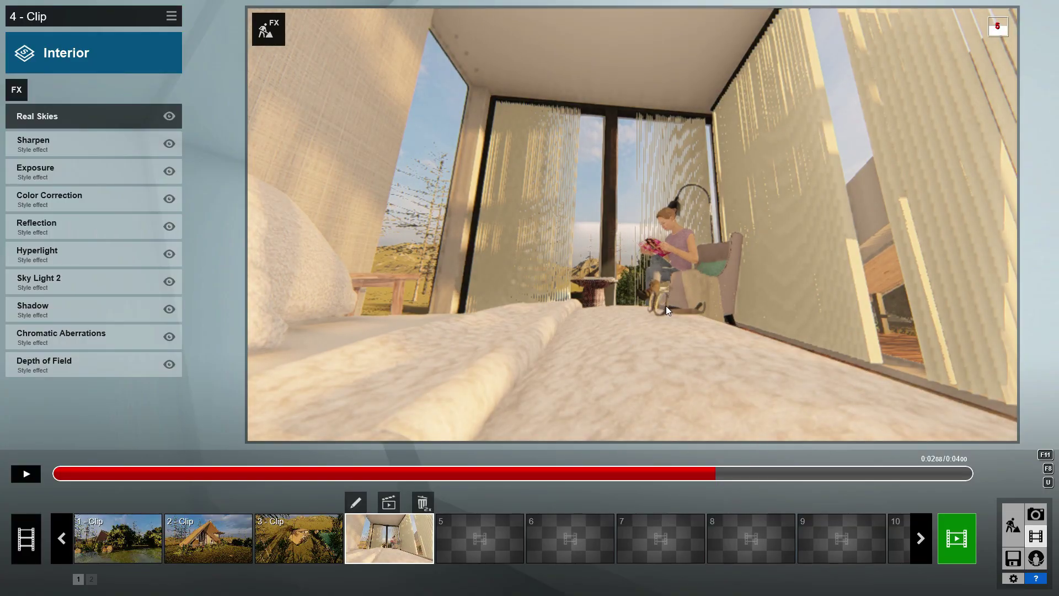
pyautogui.click(28, 473)
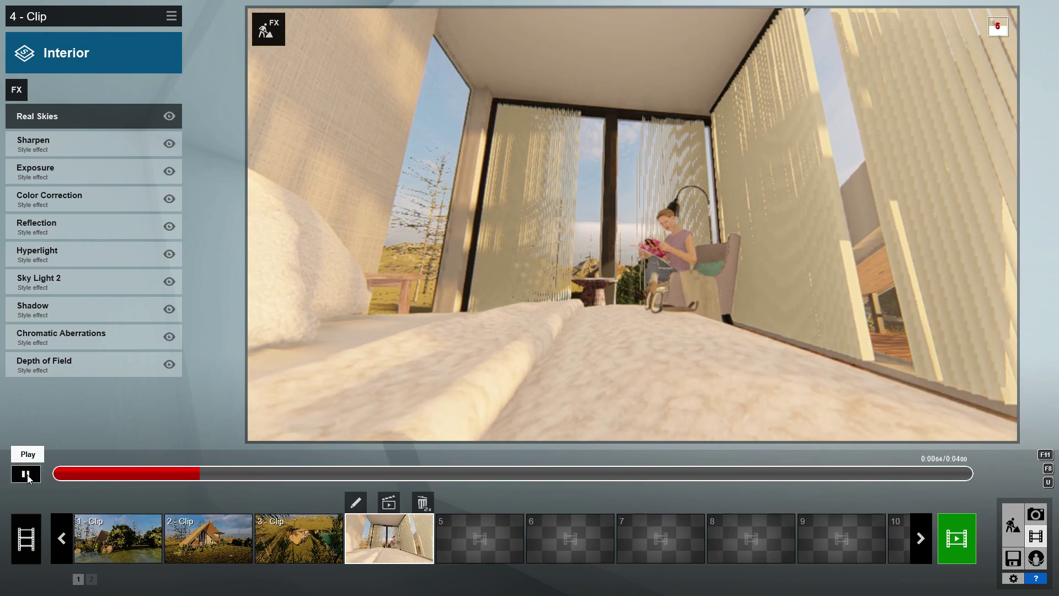
pyautogui.click(26, 474)
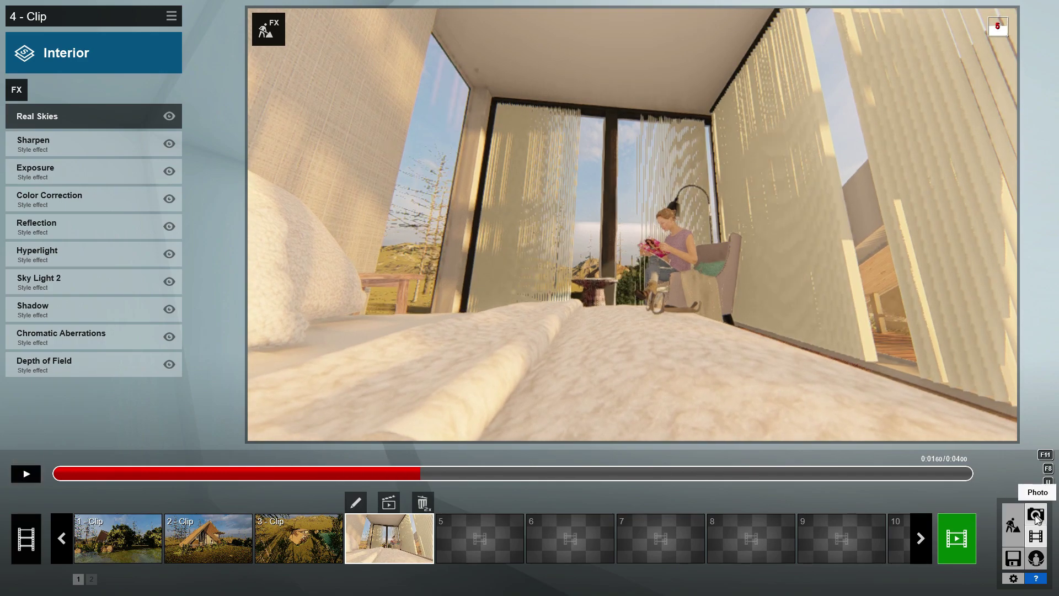
pyautogui.click(1016, 529)
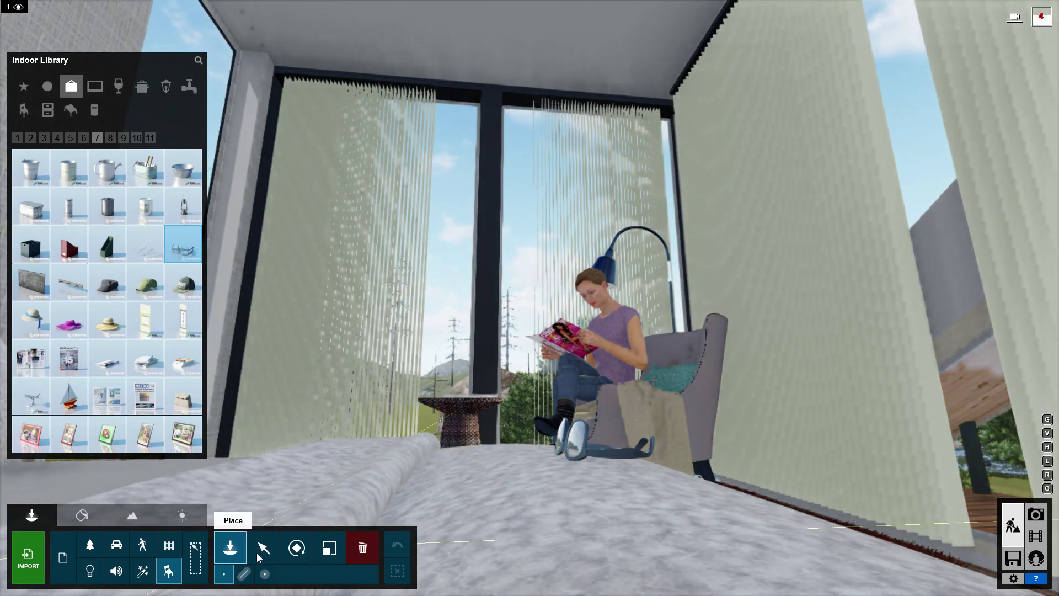
# Move Glasses 001 closer to the camera and rotate them to face the view
pyautogui.click(258, 549)
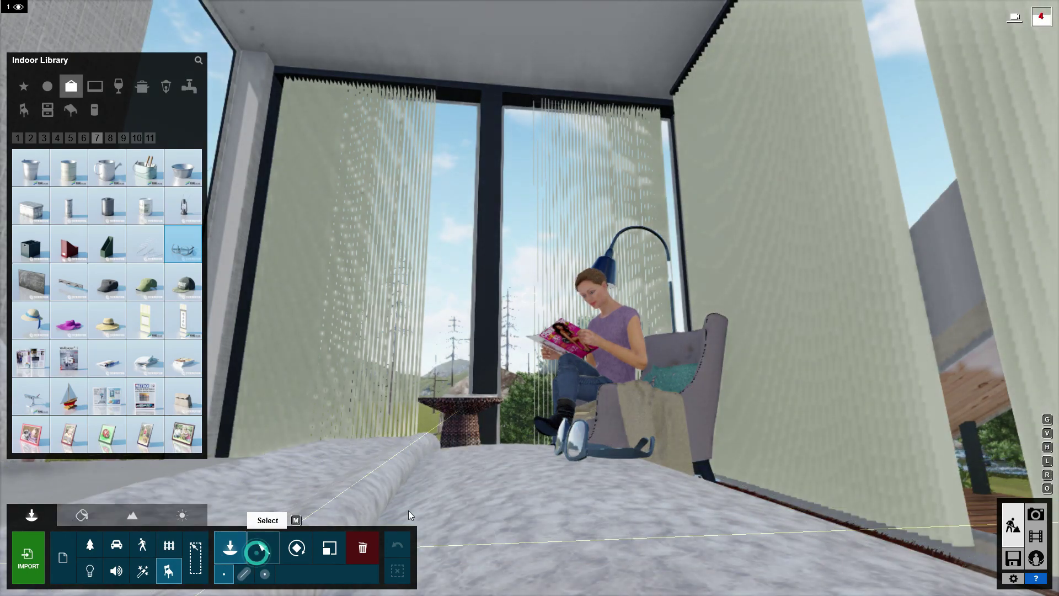
pyautogui.click(582, 451)
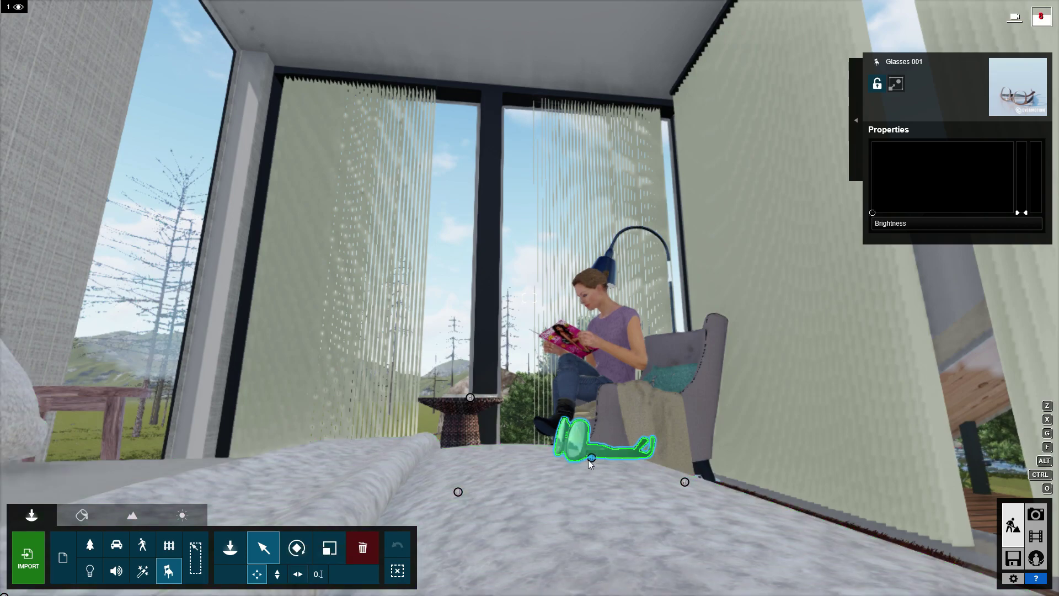
pyautogui.moveTo(591, 457)
pyautogui.mouseDown()
pyautogui.moveTo(593, 500)
pyautogui.moveTo(570, 550)
pyautogui.moveTo(547, 551)
pyautogui.mouseUp()
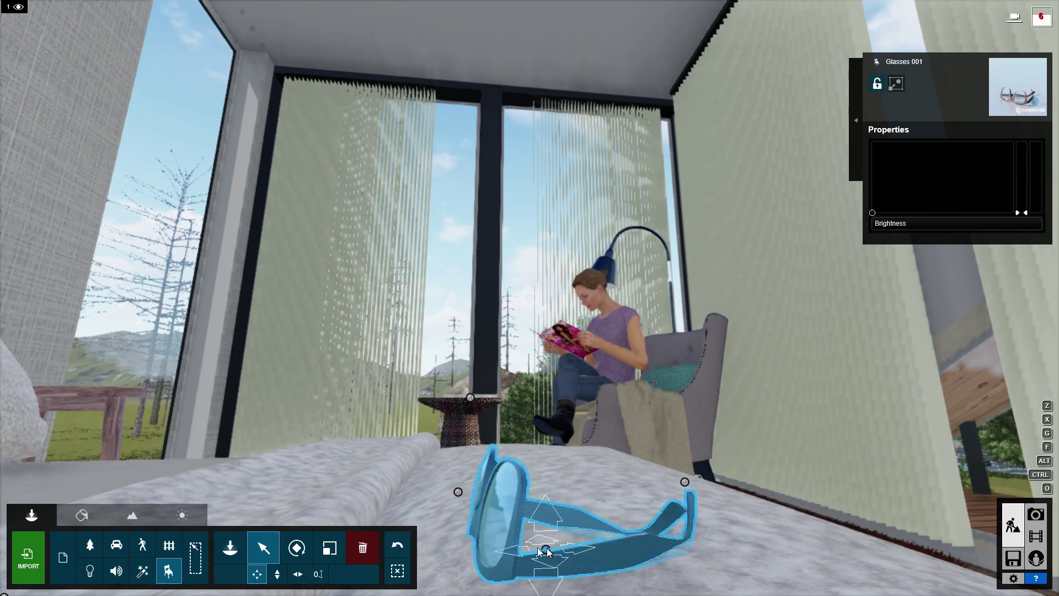
pyautogui.press('r')
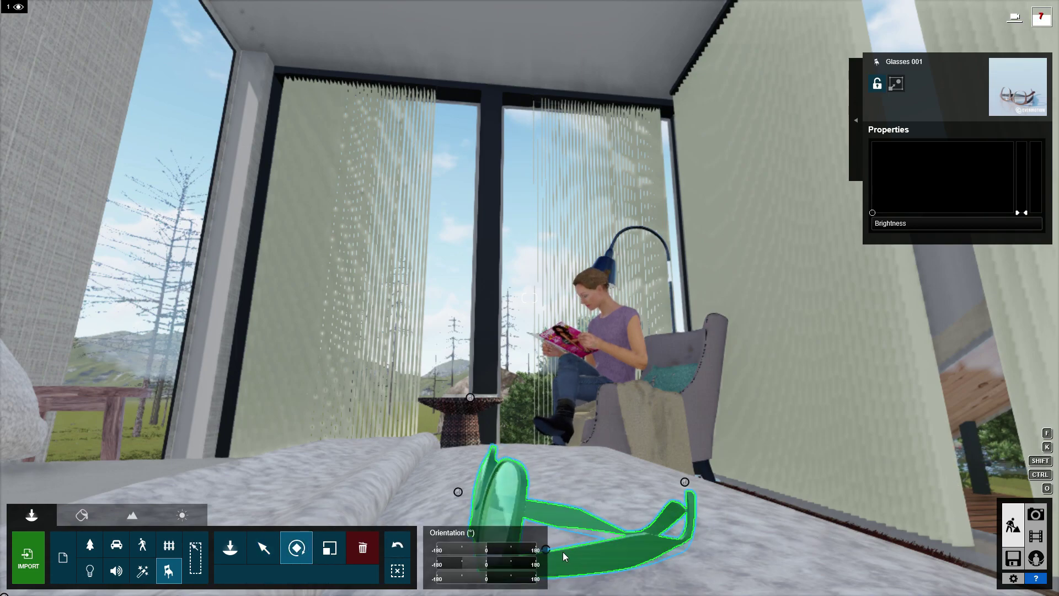
pyautogui.moveTo(551, 551); pyautogui.dragTo(580, 566)
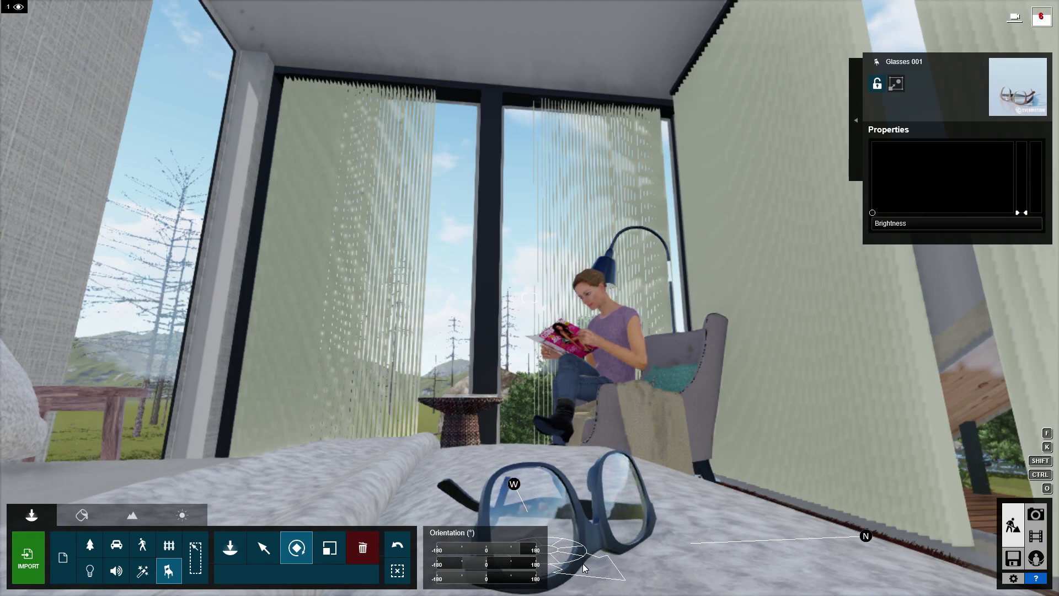
pyautogui.moveTo(580, 563); pyautogui.dragTo(589, 568)
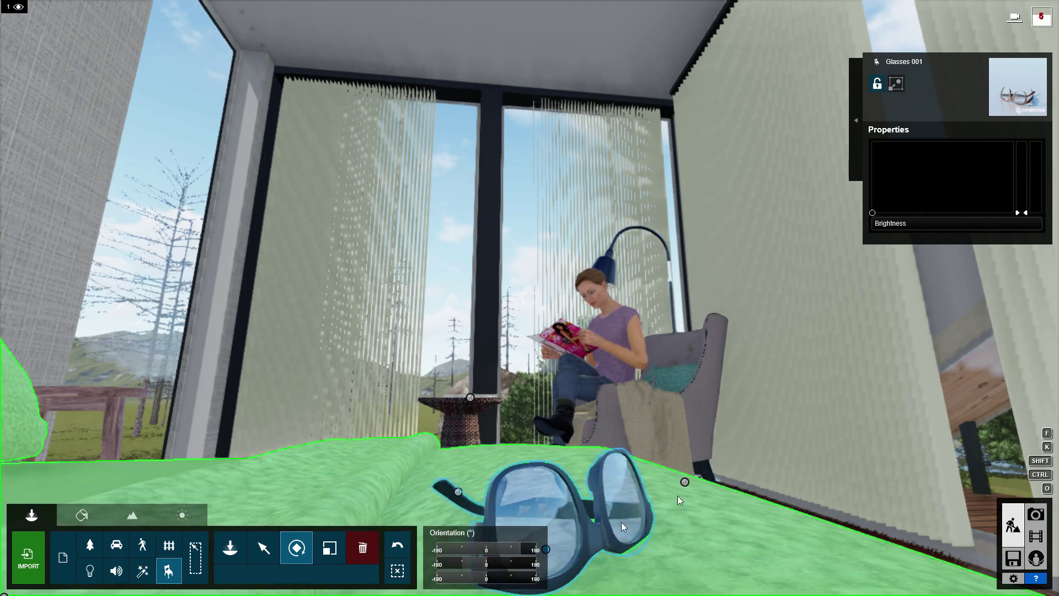
pyautogui.click(1036, 538)
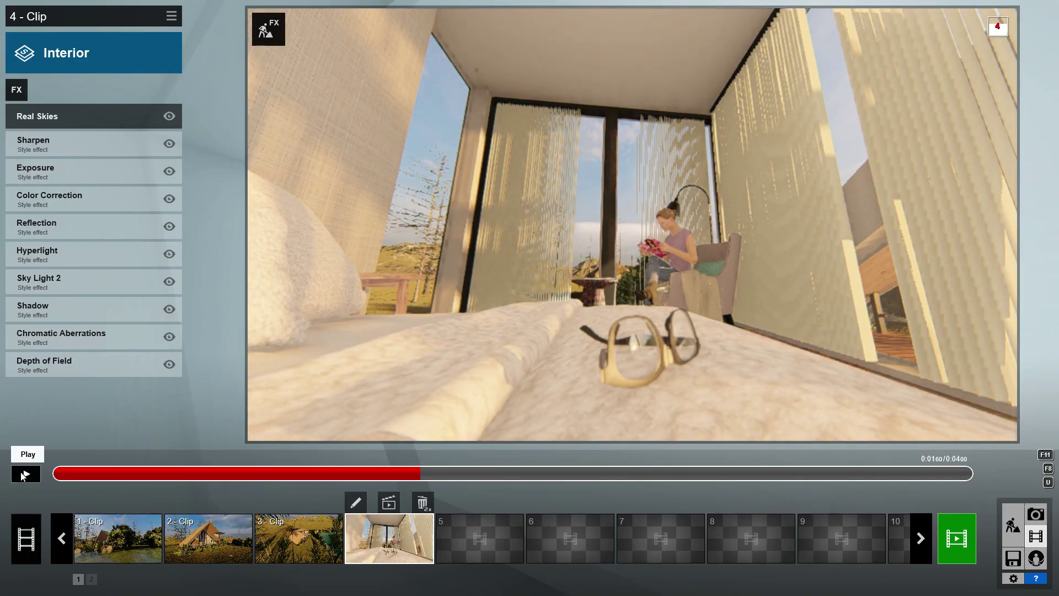
# Add Depth of Field to clip 4 with 0.2m focus distance and the amount lowered to about 6.6
pyautogui.click(25, 473)
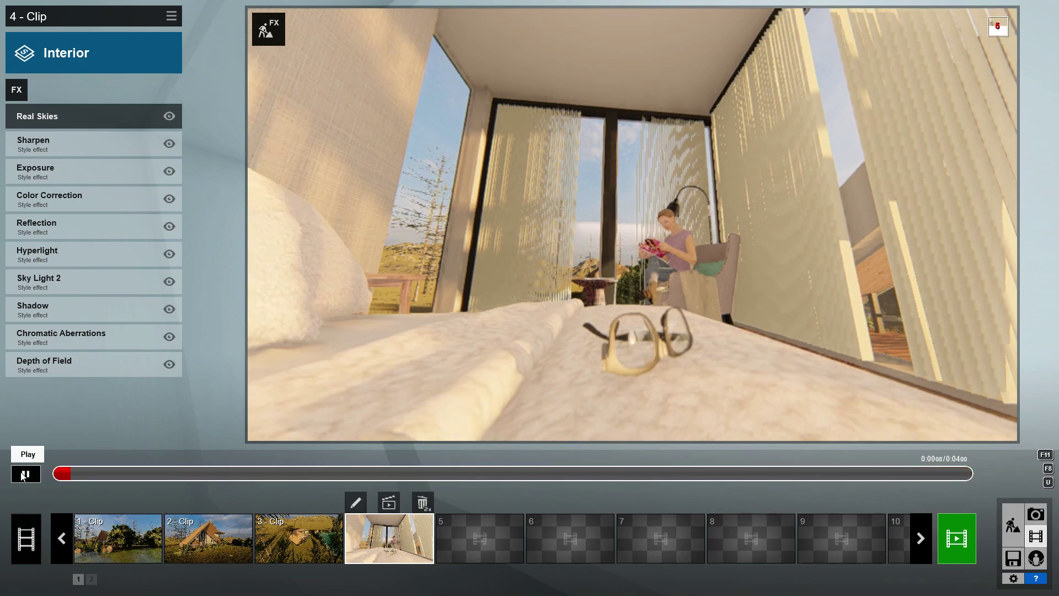
pyautogui.click(24, 475)
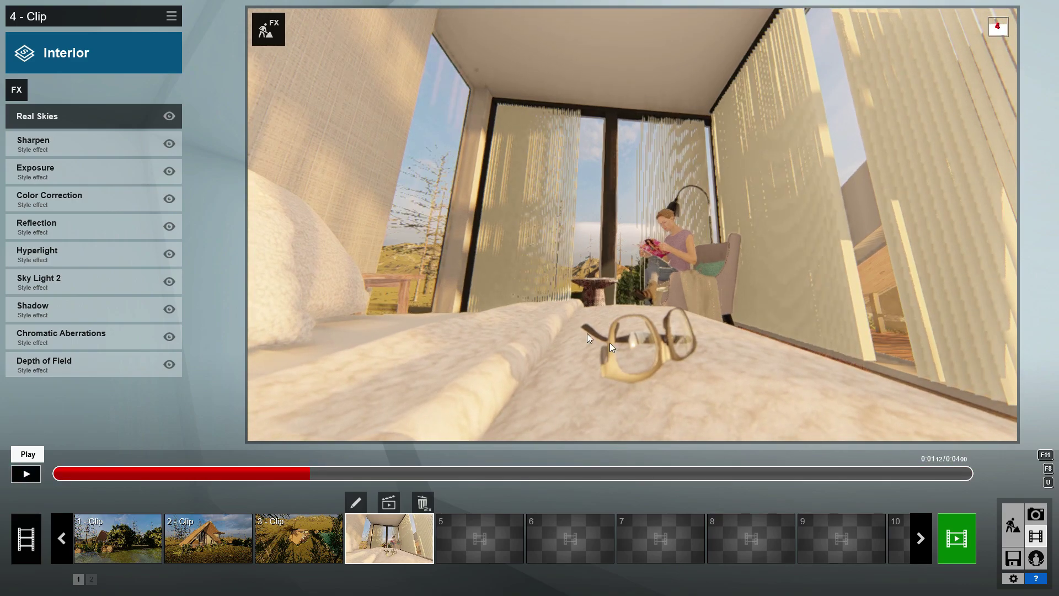
pyautogui.click(61, 364)
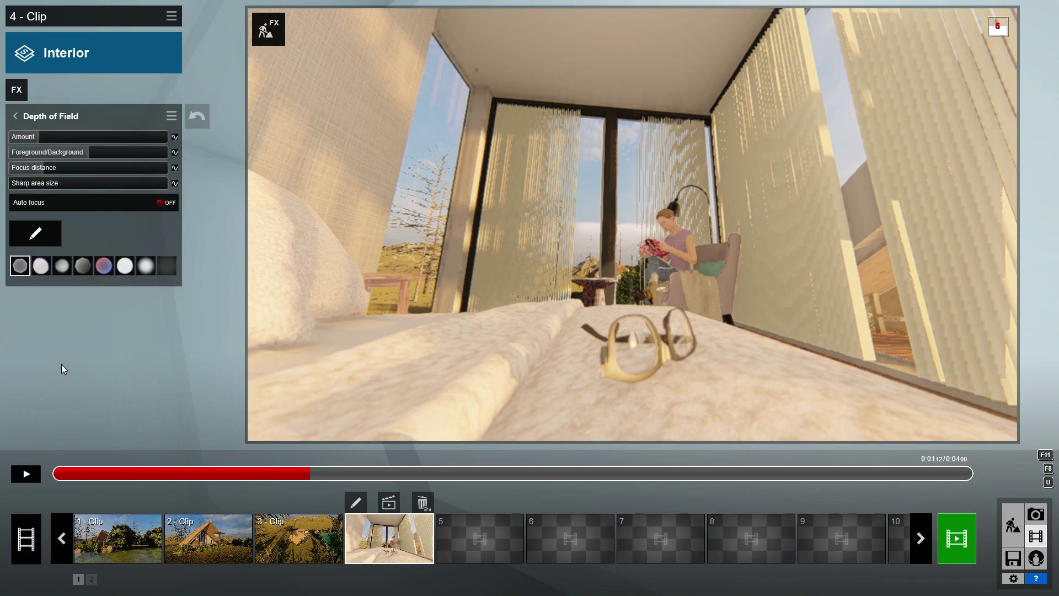
pyautogui.moveTo(41, 137); pyautogui.dragTo(75, 137)
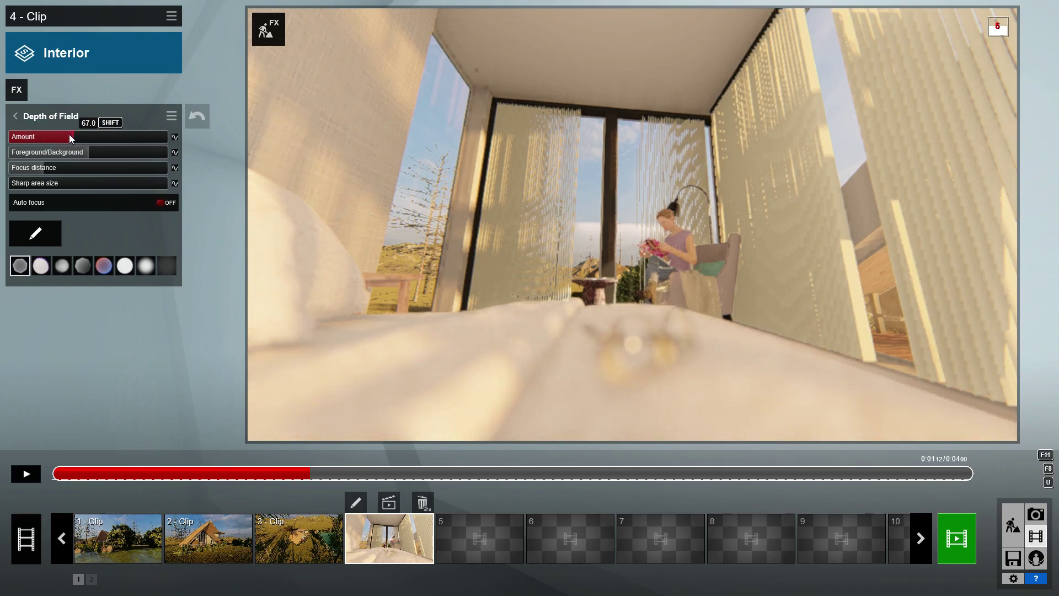
pyautogui.moveTo(69, 134)
pyautogui.mouseDown()
pyautogui.moveTo(115, 156)
pyautogui.moveTo(145, 153)
pyautogui.mouseUp()
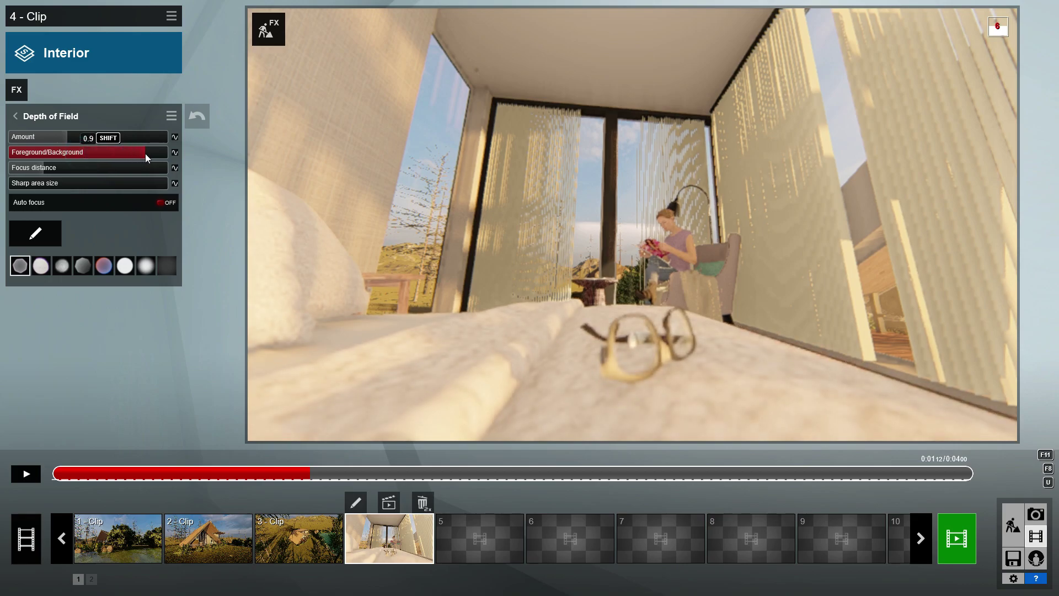
pyautogui.click(46, 168)
pyautogui.moveTo(45, 167); pyautogui.dragTo(42, 168)
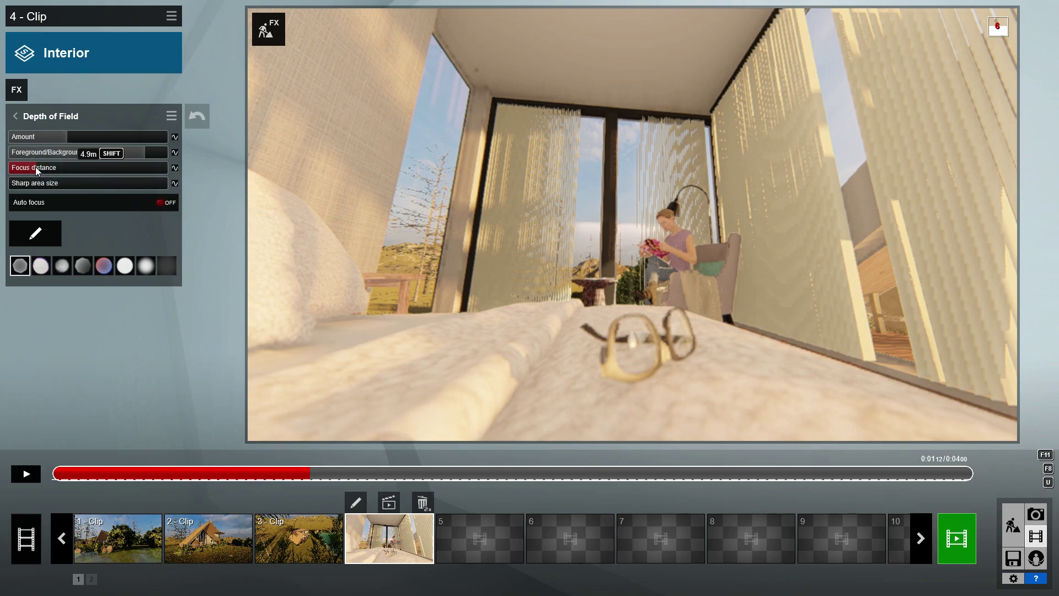
pyautogui.moveTo(31, 166); pyautogui.dragTo(20, 167)
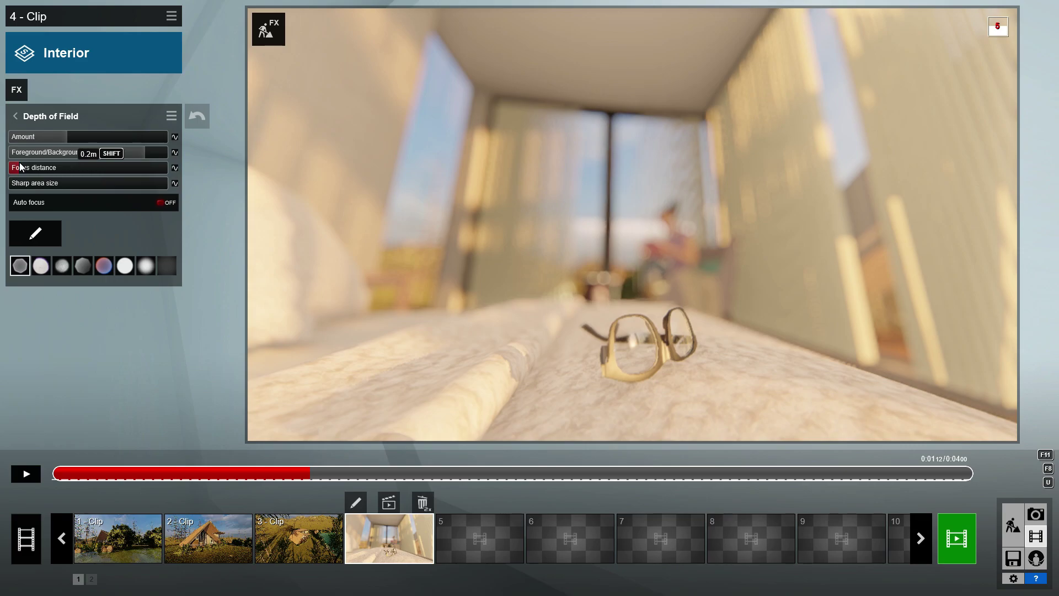
pyautogui.click(61, 135)
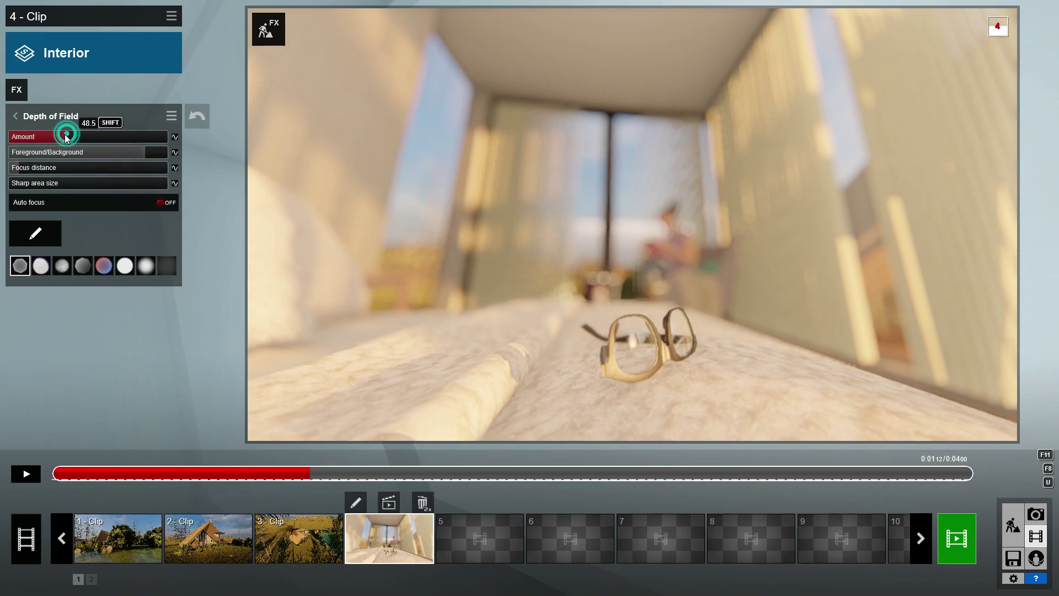
pyautogui.moveTo(60, 134); pyautogui.dragTo(45, 138)
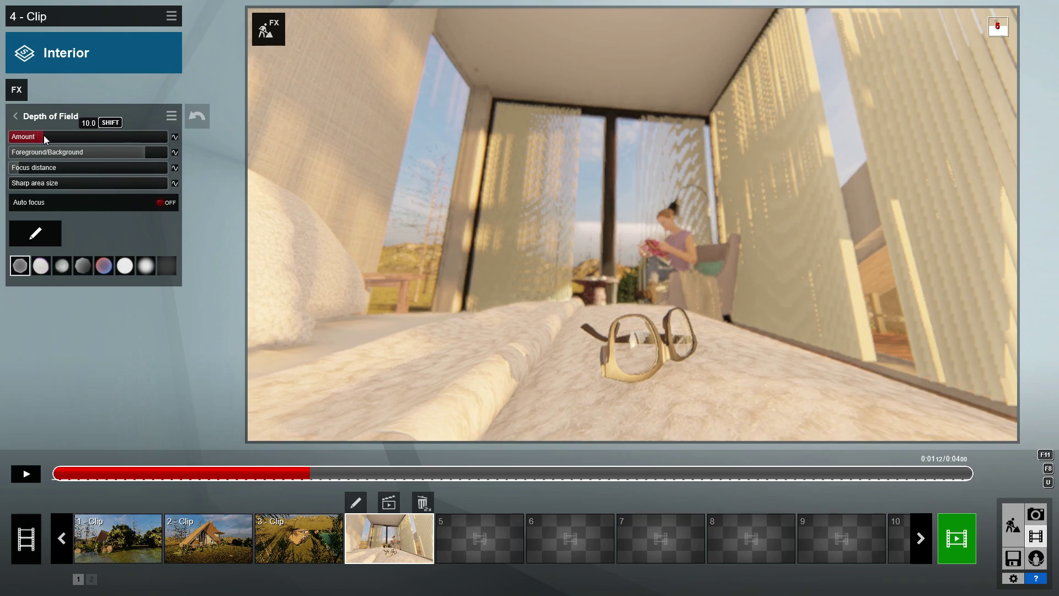
pyautogui.click(24, 476)
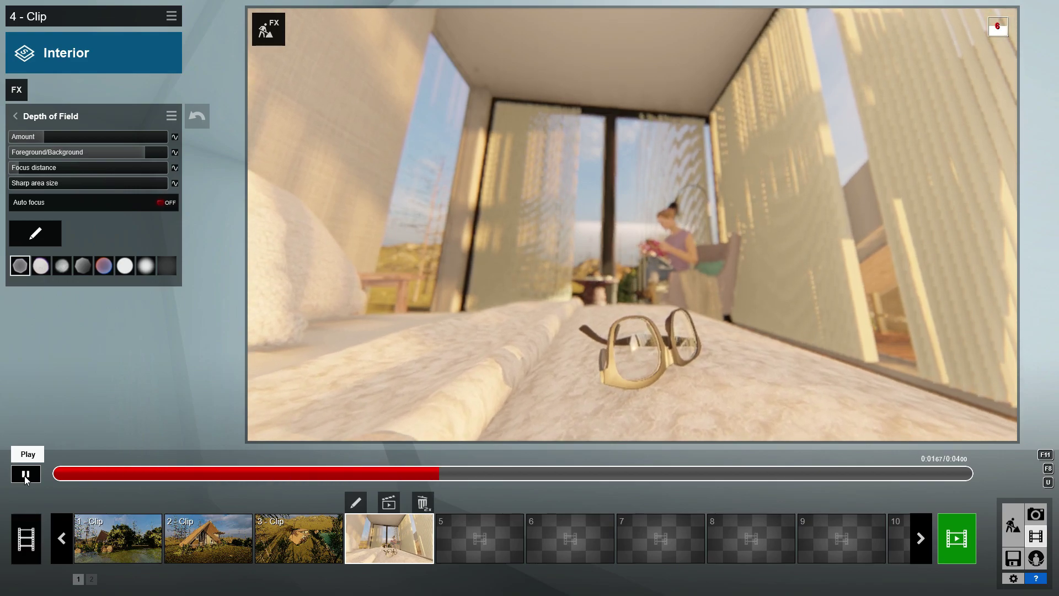
pyautogui.click(24, 477)
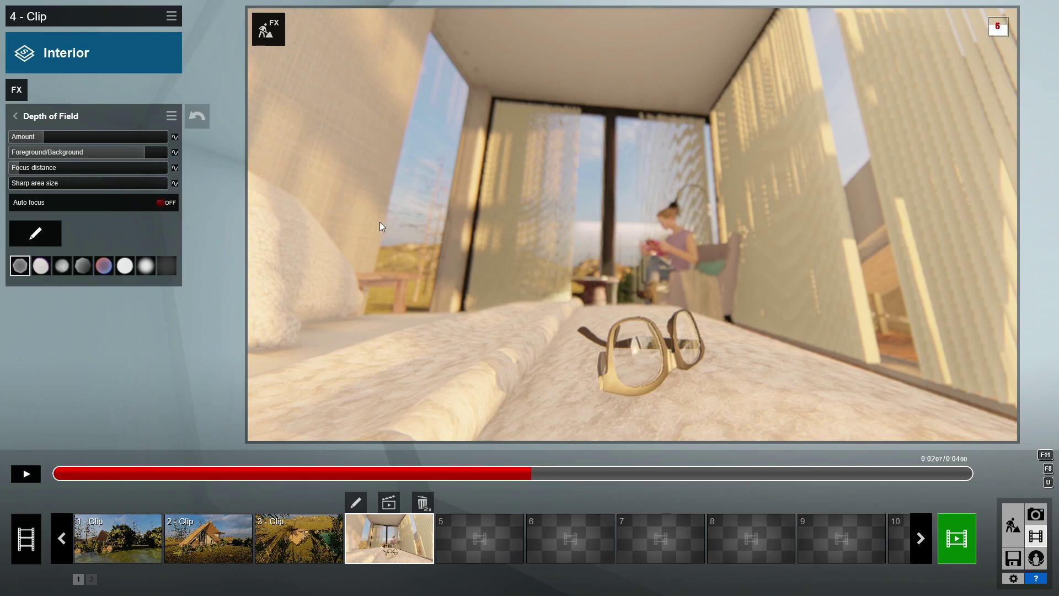
# Place the orange-shaded TableLamp 019 from the Indoor lighting objects on the bedside table
pyautogui.click(1015, 527)
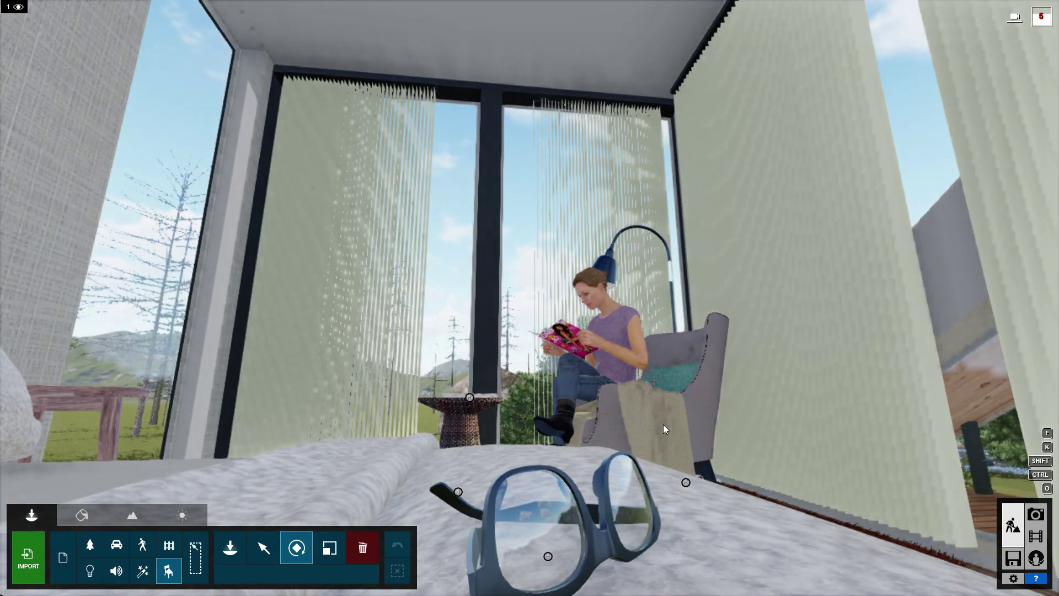
pyautogui.moveTo(666, 416)
pyautogui.mouseDown(button='right')
pyautogui.moveTo(530, 298)
pyautogui.moveTo(372, 436)
pyautogui.mouseUp(button='right')
pyautogui.press('s')
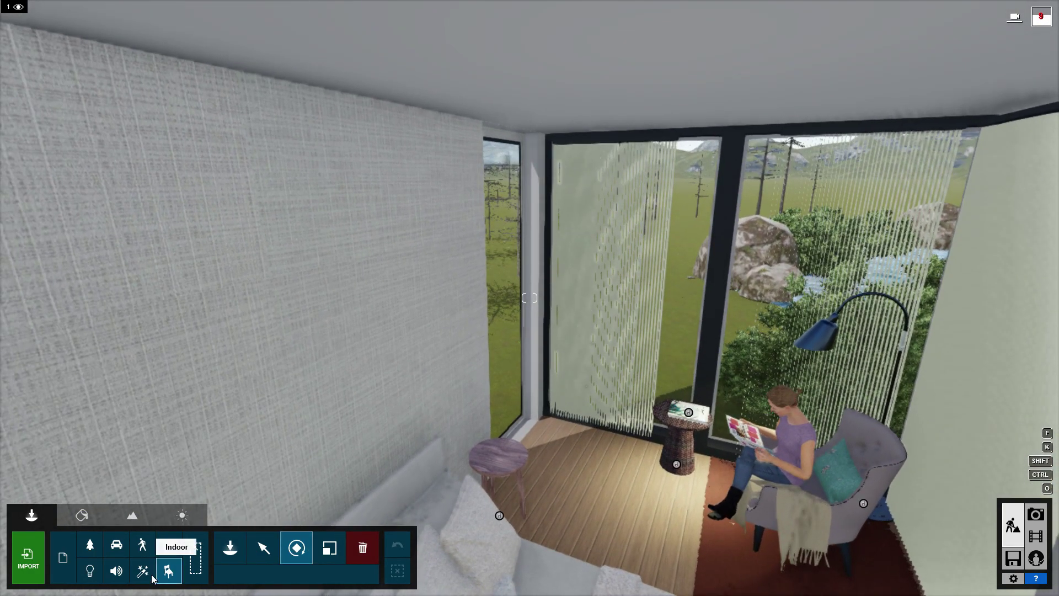
pyautogui.click(218, 547)
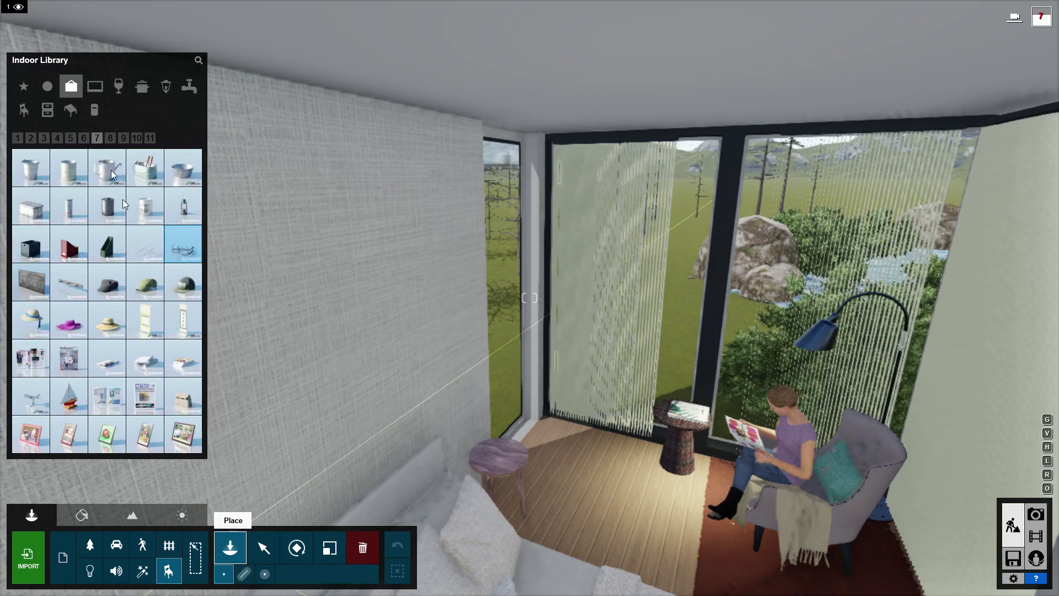
pyautogui.click(166, 85)
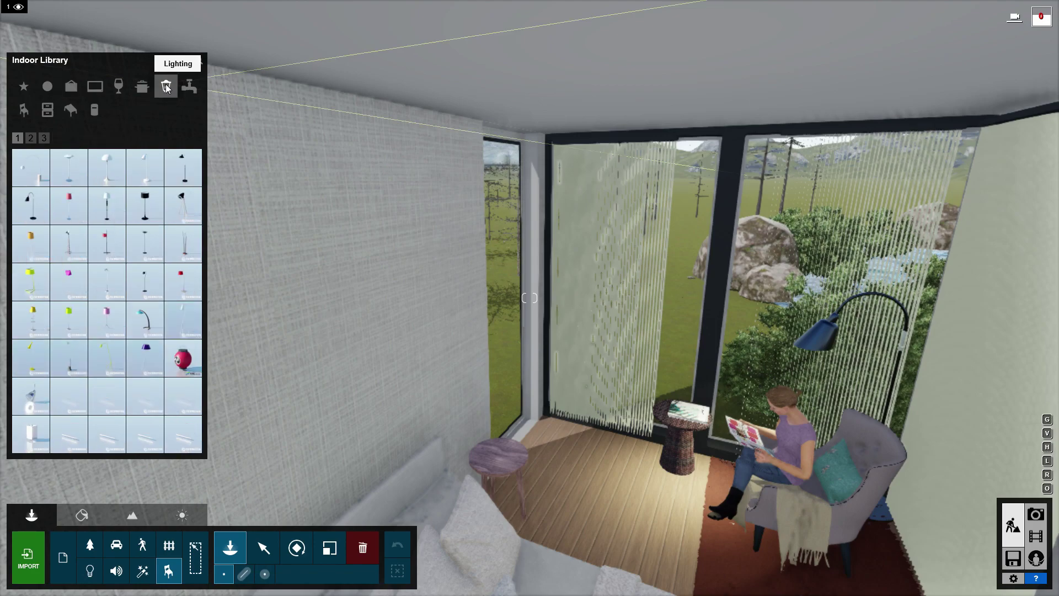
pyautogui.click(31, 138)
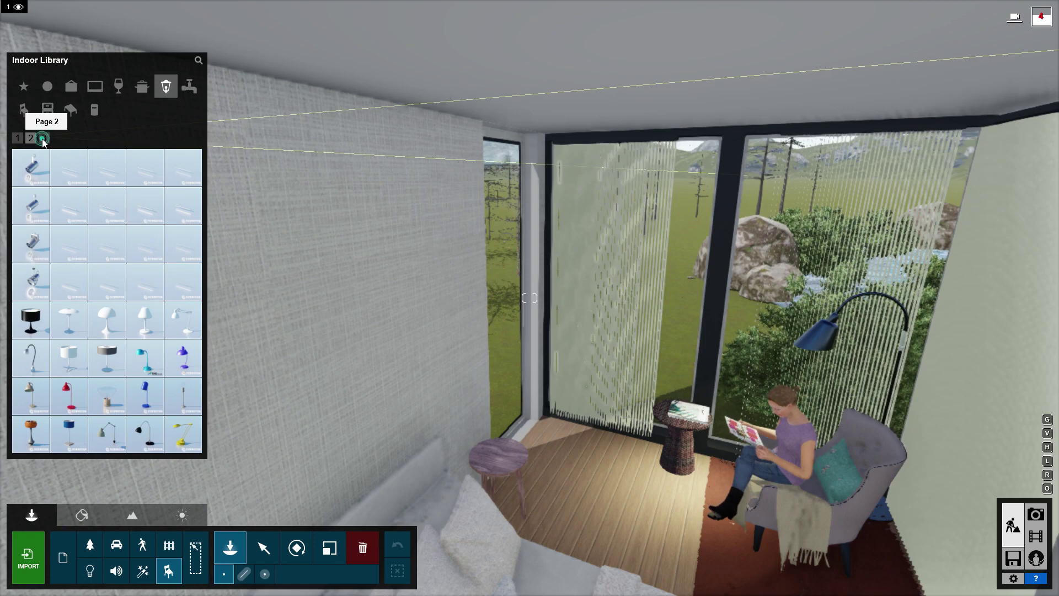
pyautogui.click(43, 139)
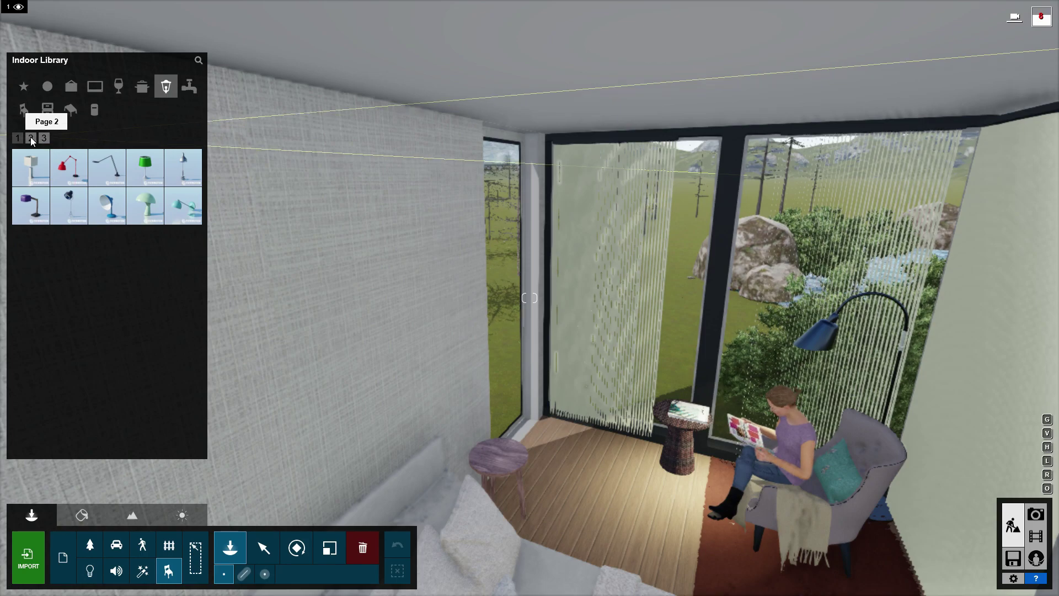
pyautogui.click(31, 138)
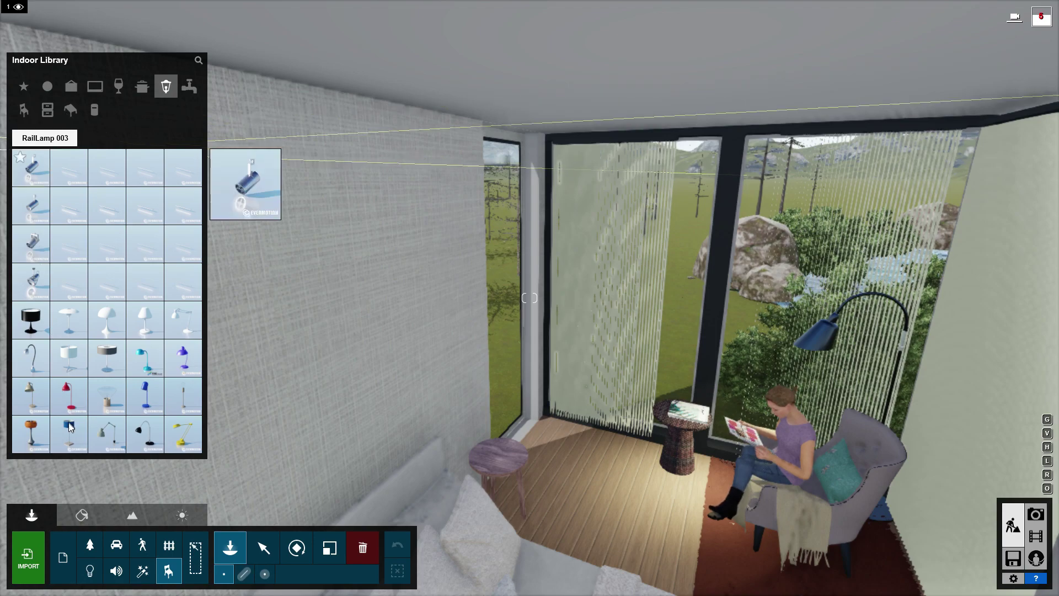
pyautogui.moveTo(69, 432)
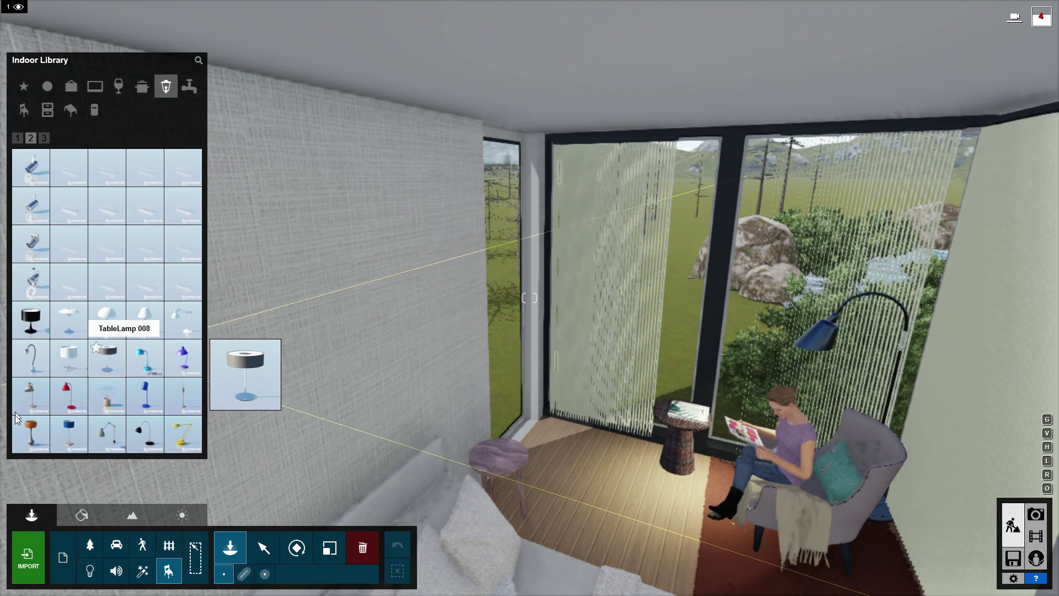
pyautogui.click(31, 432)
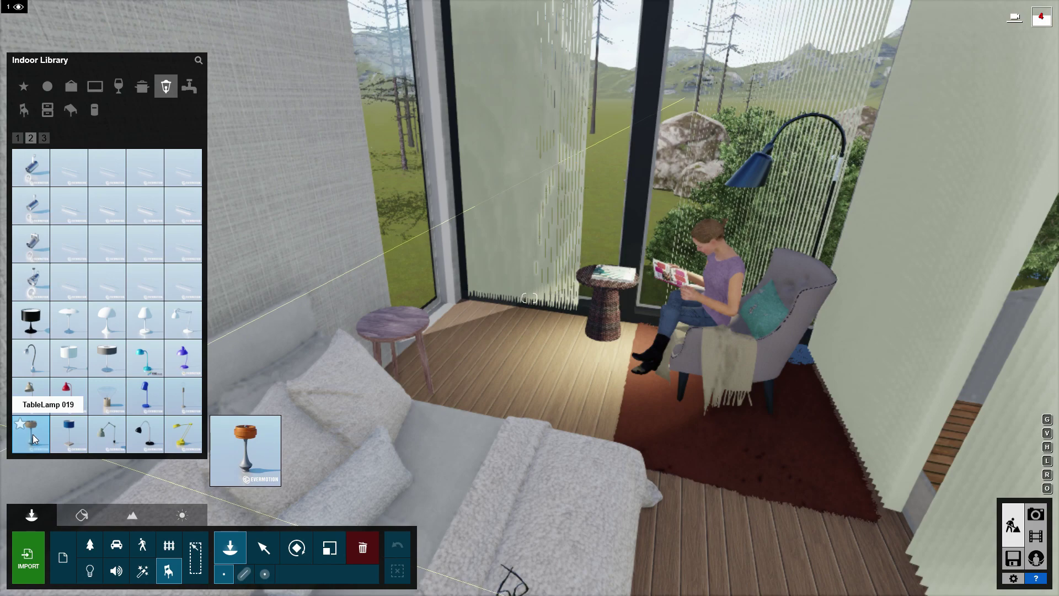
pyautogui.click(394, 330)
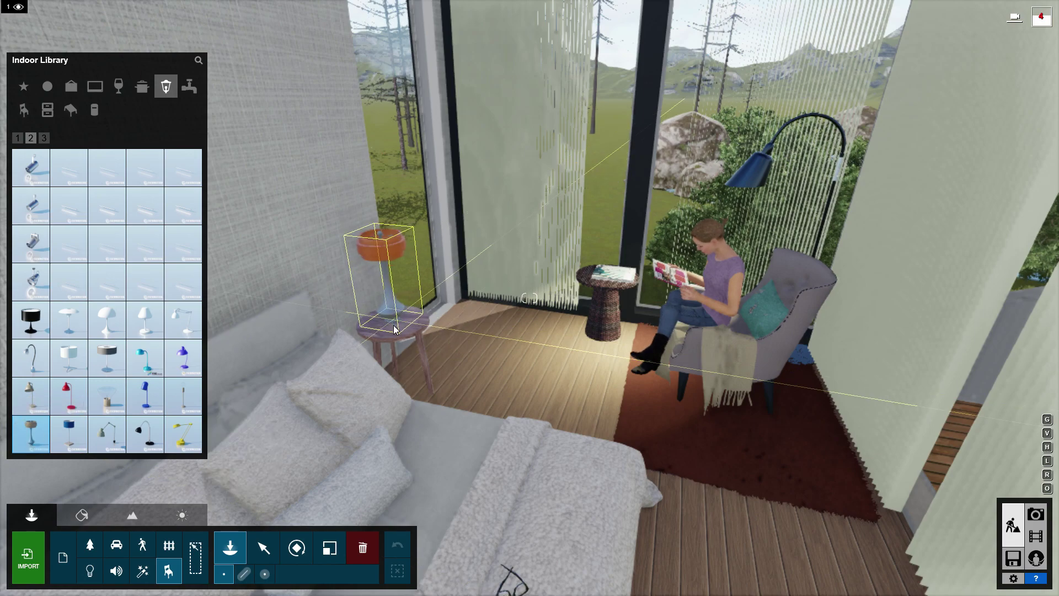
pyautogui.click(394, 329)
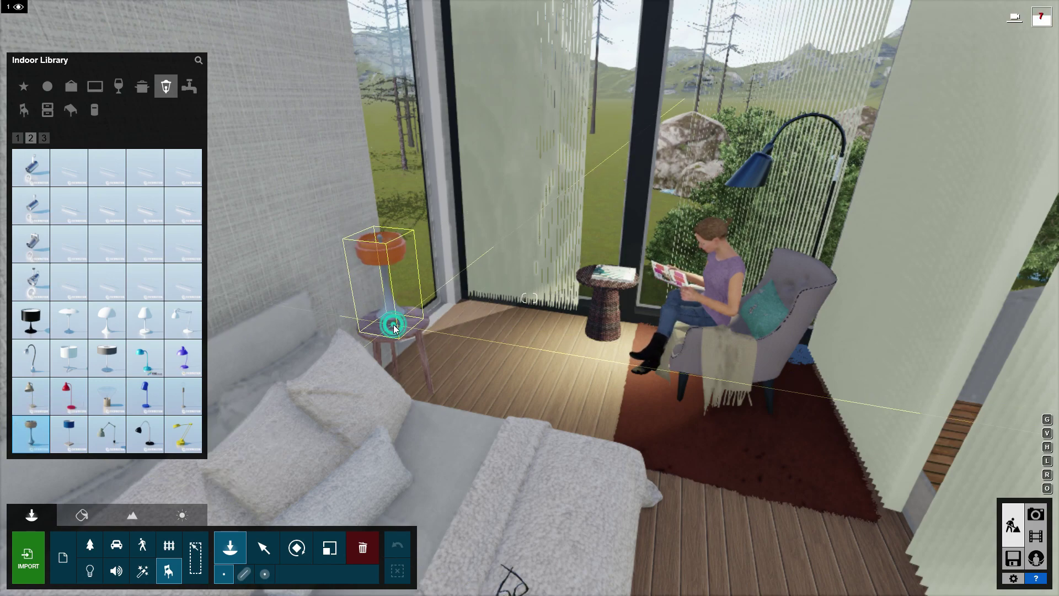
pyautogui.hotkey('ctrl', 'z')
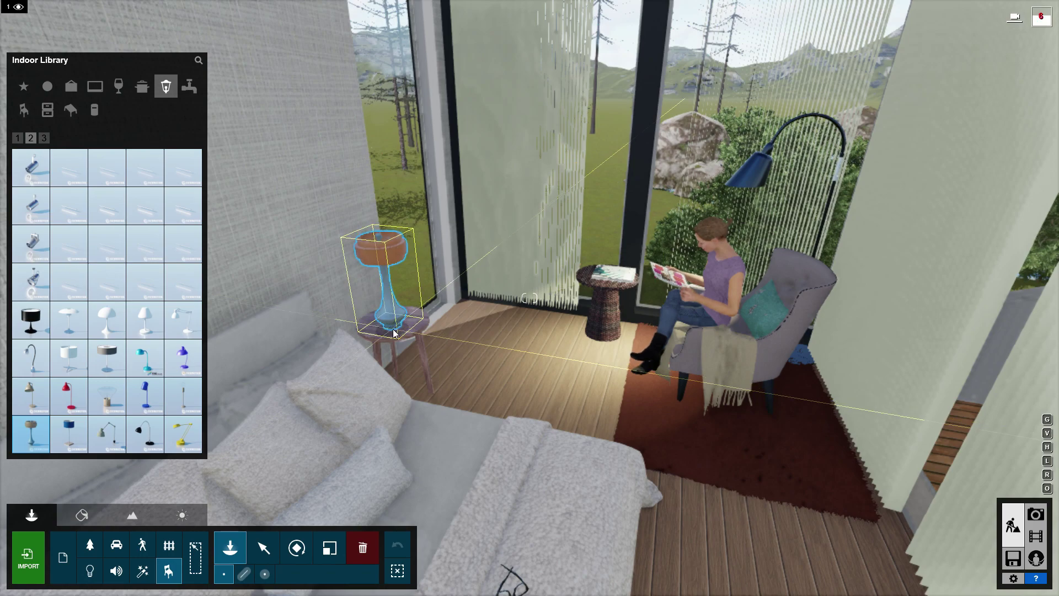
# Choose the Lamp12 spotlight from the Lights library and place it in the lamp shade
pyautogui.click(91, 571)
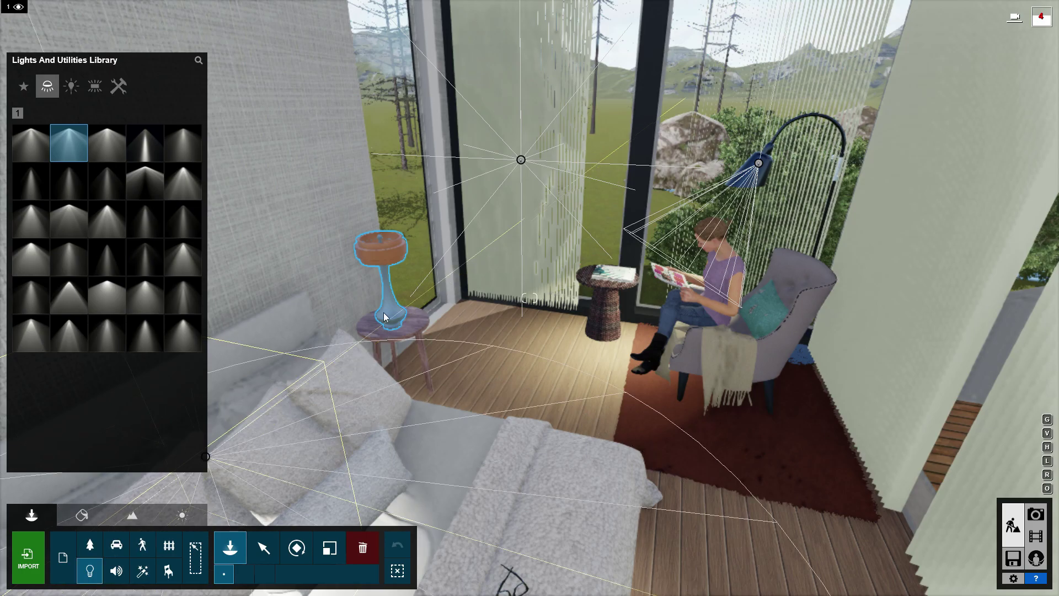
pyautogui.moveTo(384, 317); pyautogui.dragTo(384, 317, button='right')
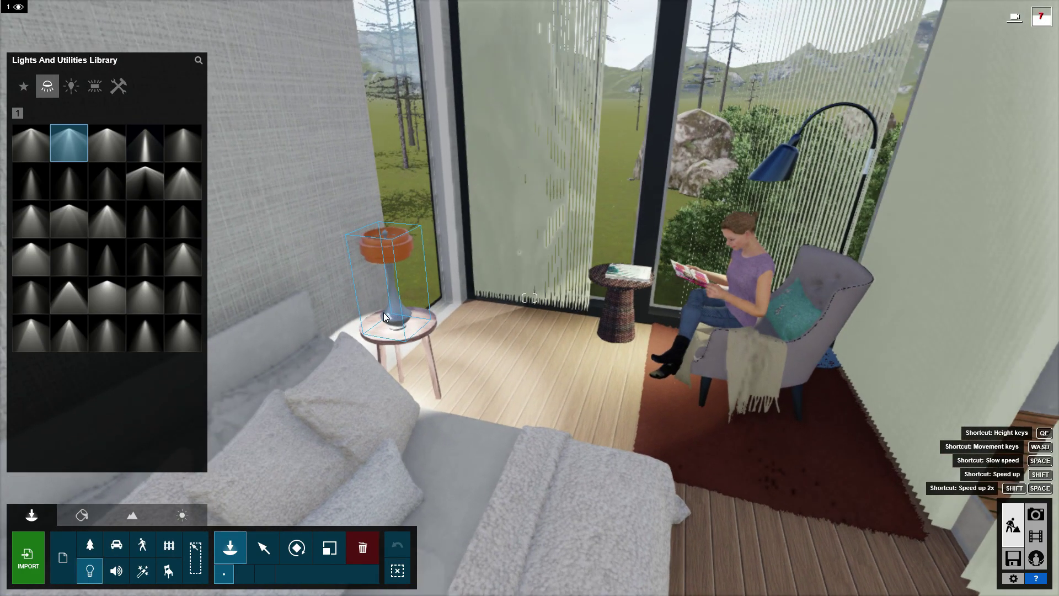
pyautogui.moveTo(384, 317)
pyautogui.mouseDown(button='middle')
pyautogui.moveTo(491, 318)
pyautogui.moveTo(491, 353)
pyautogui.mouseUp(button='middle')
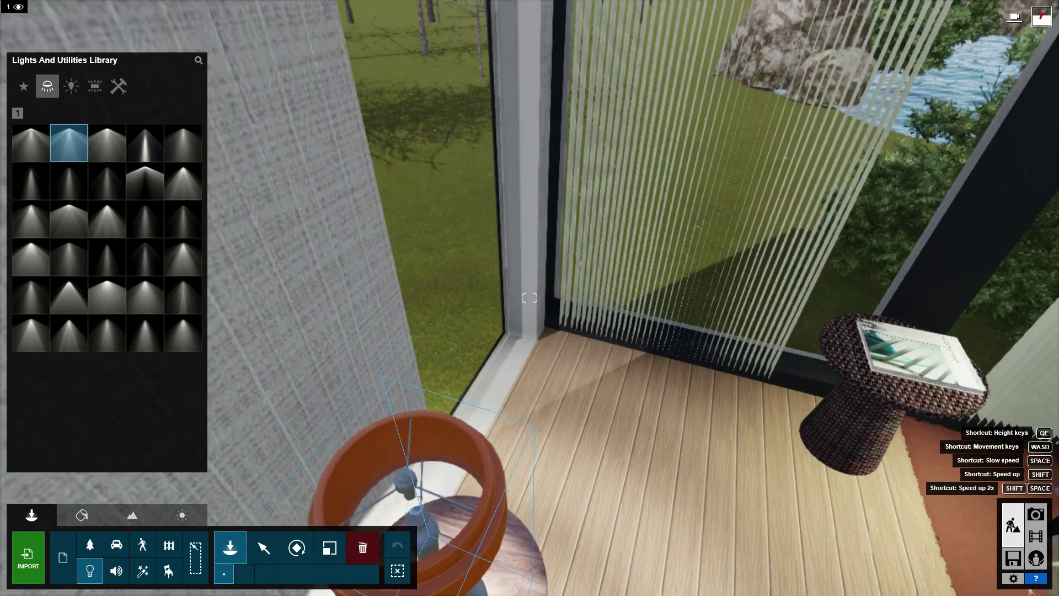
pyautogui.moveTo(529, 298); pyautogui.dragTo(529, 331, button='right')
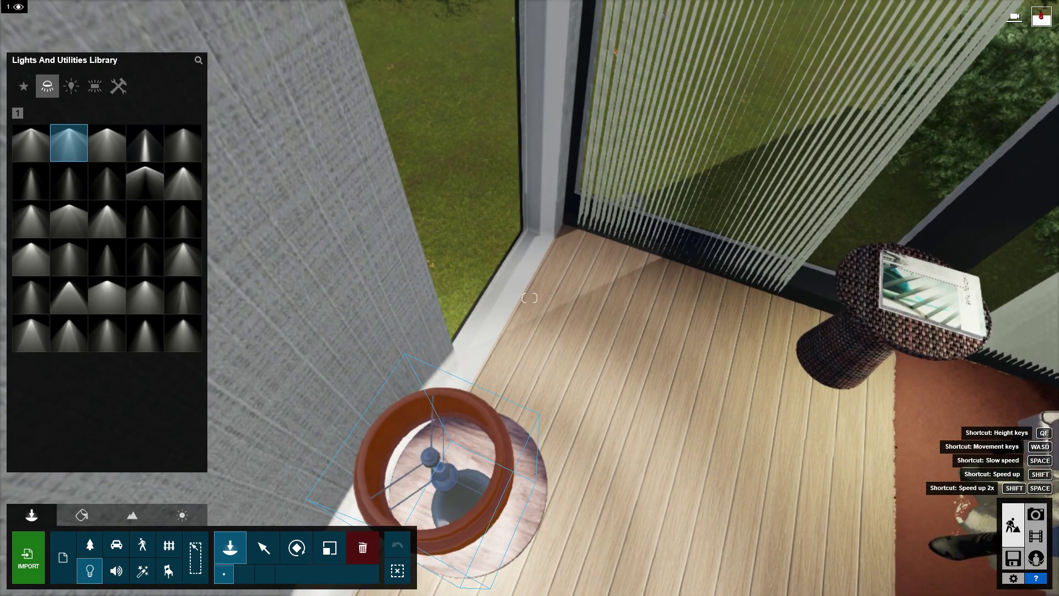
pyautogui.moveTo(529, 298); pyautogui.dragTo(529, 353, button='right')
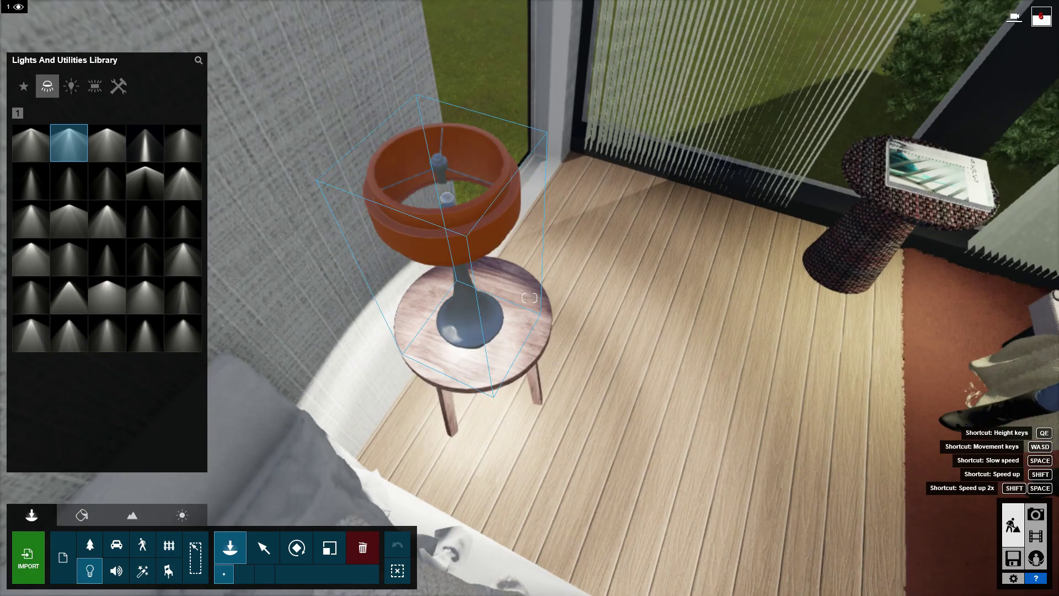
pyautogui.moveTo(529, 298); pyautogui.dragTo(529, 287, button='right')
pyautogui.click(484, 200)
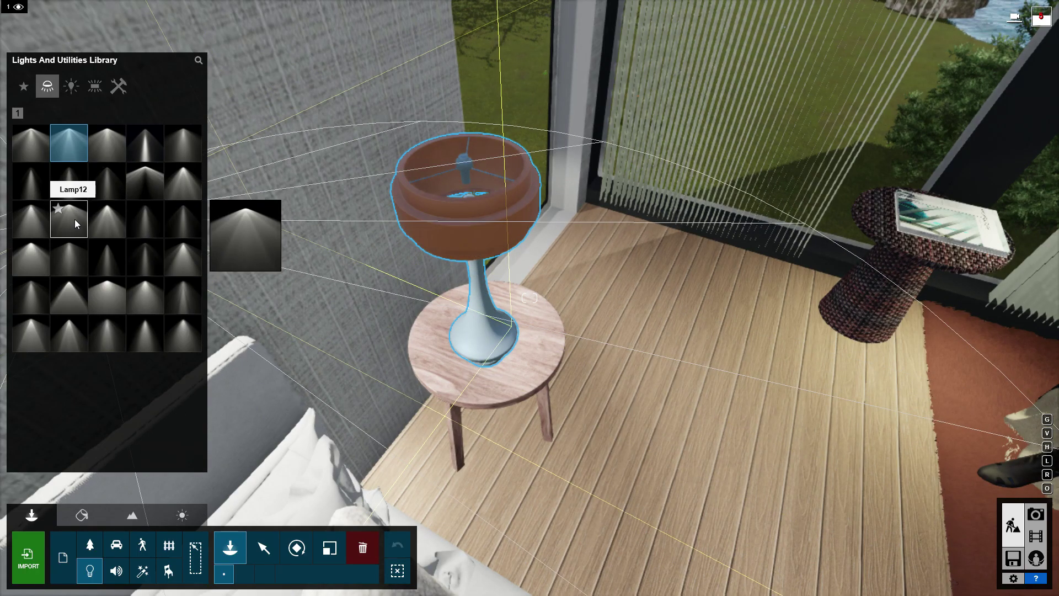
pyautogui.click(75, 220)
pyautogui.click(441, 228)
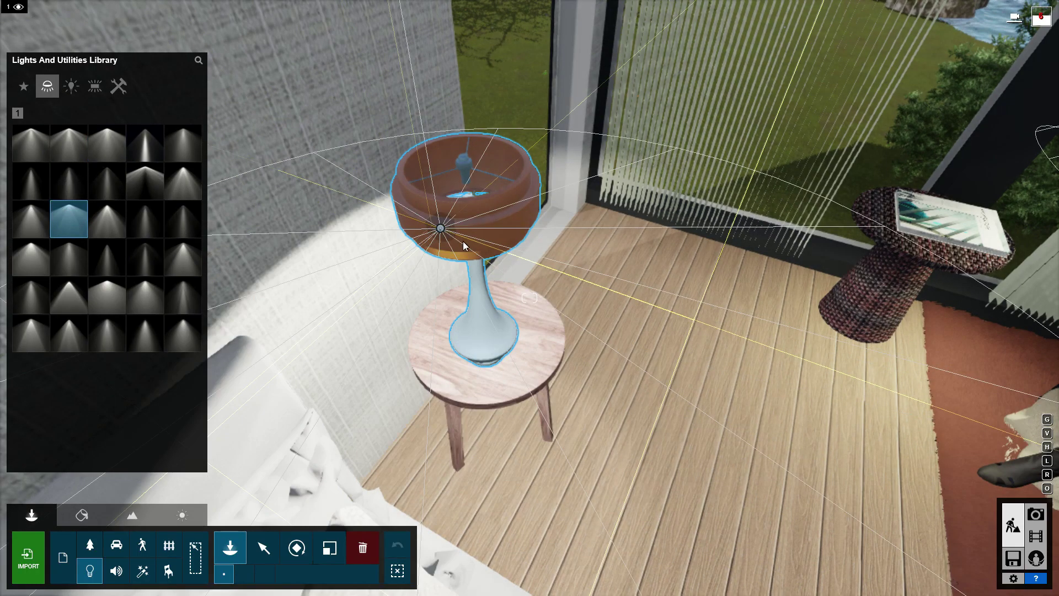
# Reposition the spotlight at the centre of the lamp shade, checking it from above and the side
pyautogui.moveTo(462, 241); pyautogui.dragTo(441, 176, button='right')
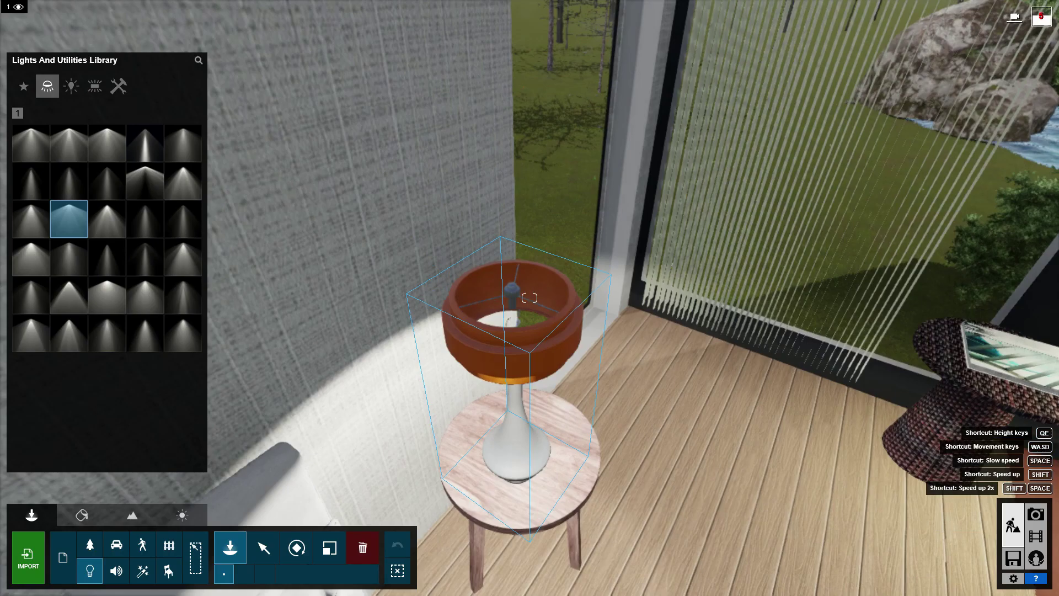
pyautogui.moveTo(530, 297); pyautogui.dragTo(530, 386, button='right')
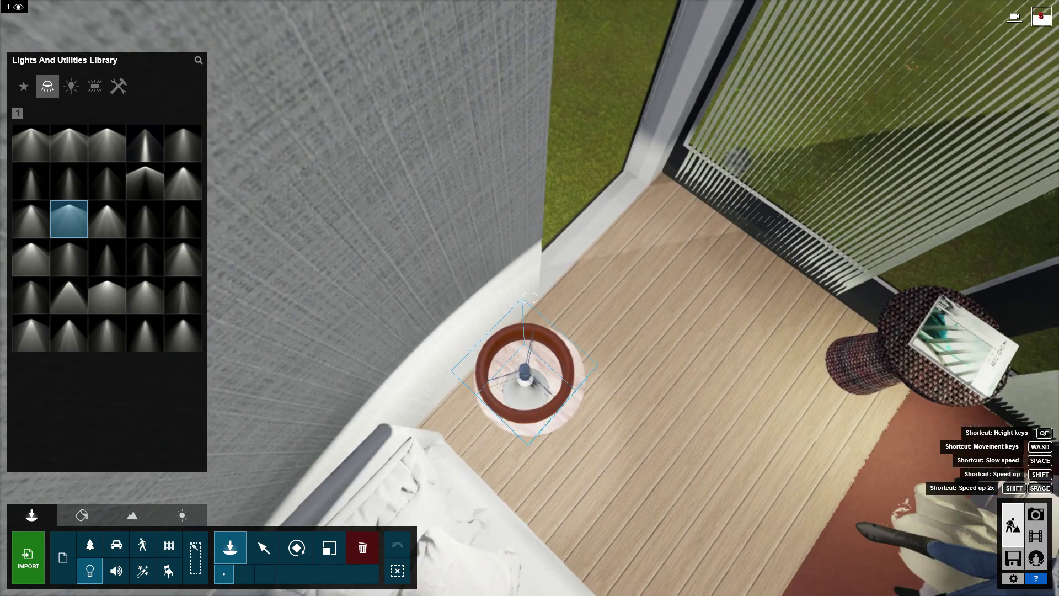
pyautogui.scroll(2, 521, 376)
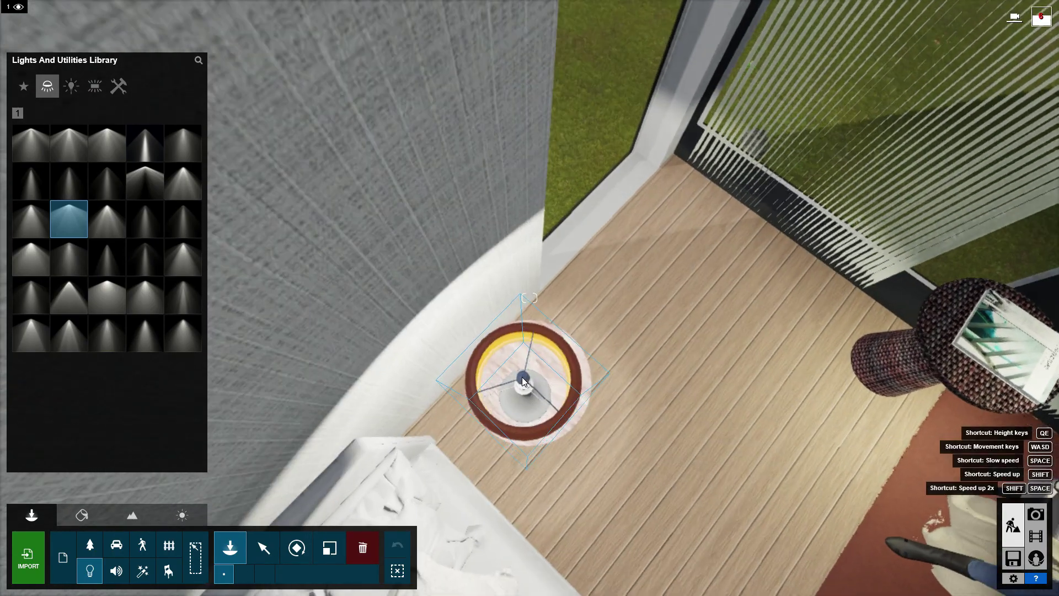
pyautogui.scroll(4, 522, 376)
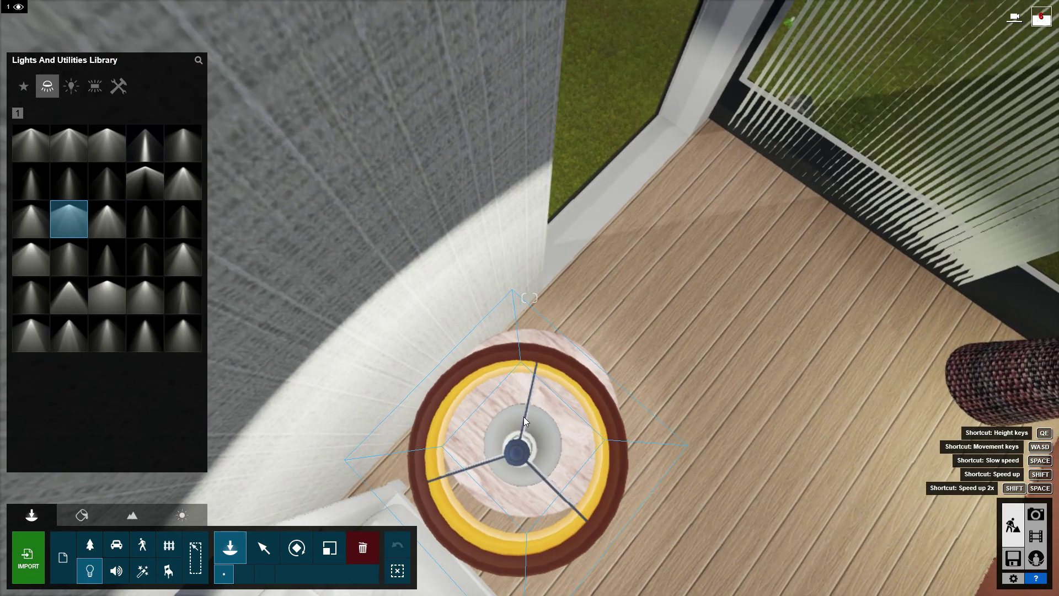
pyautogui.scroll(-3, 523, 417)
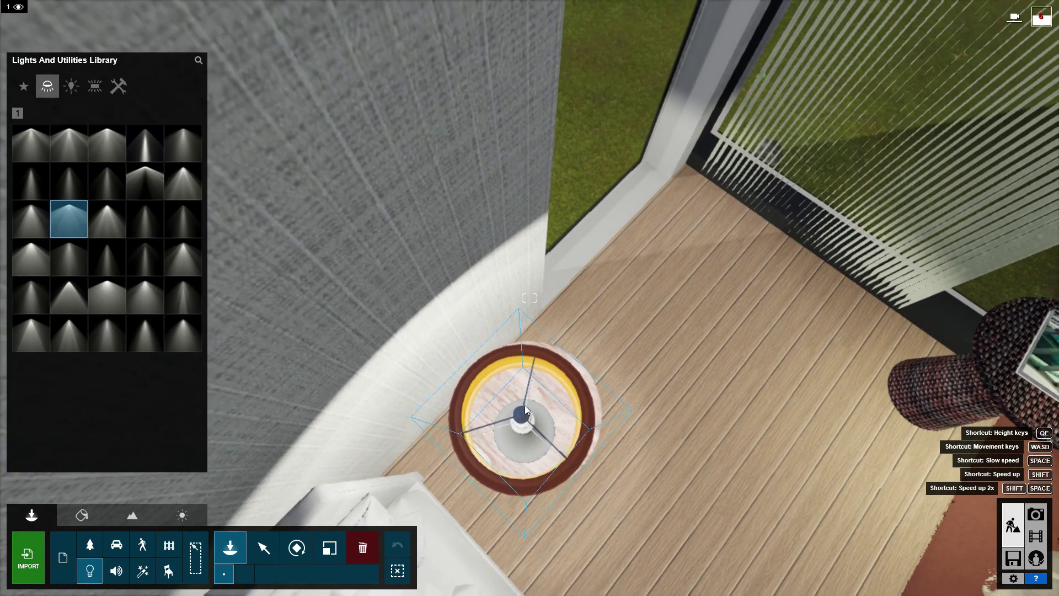
pyautogui.press('e')
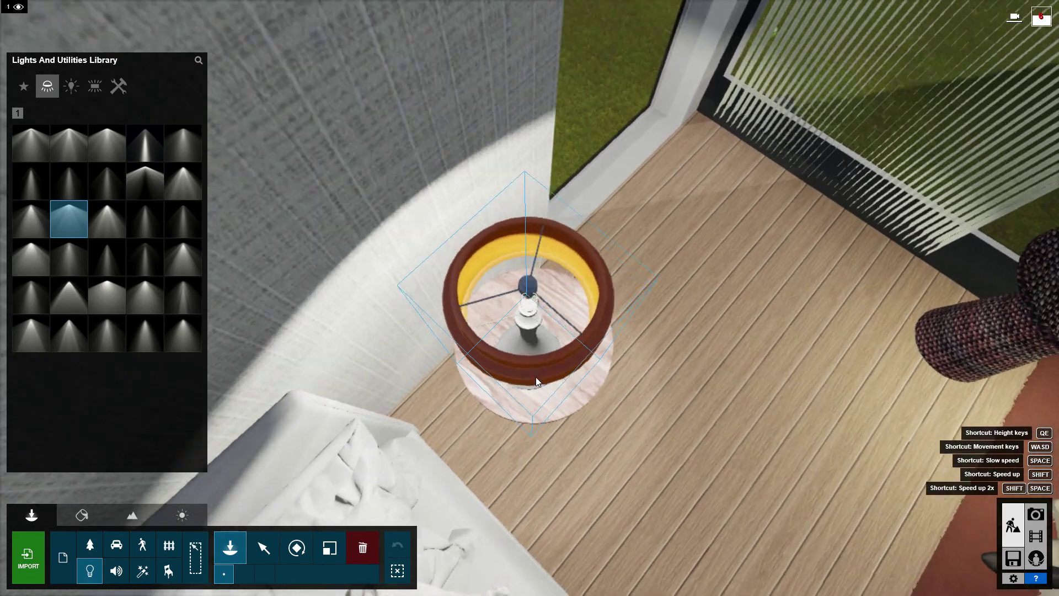
pyautogui.scroll(5, 535, 377)
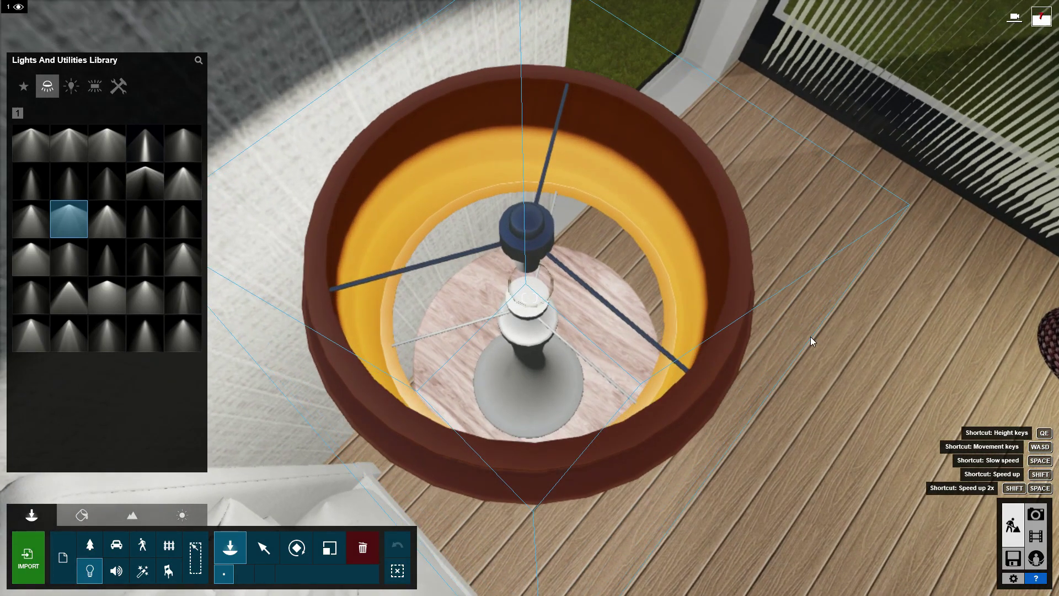
pyautogui.click(812, 338)
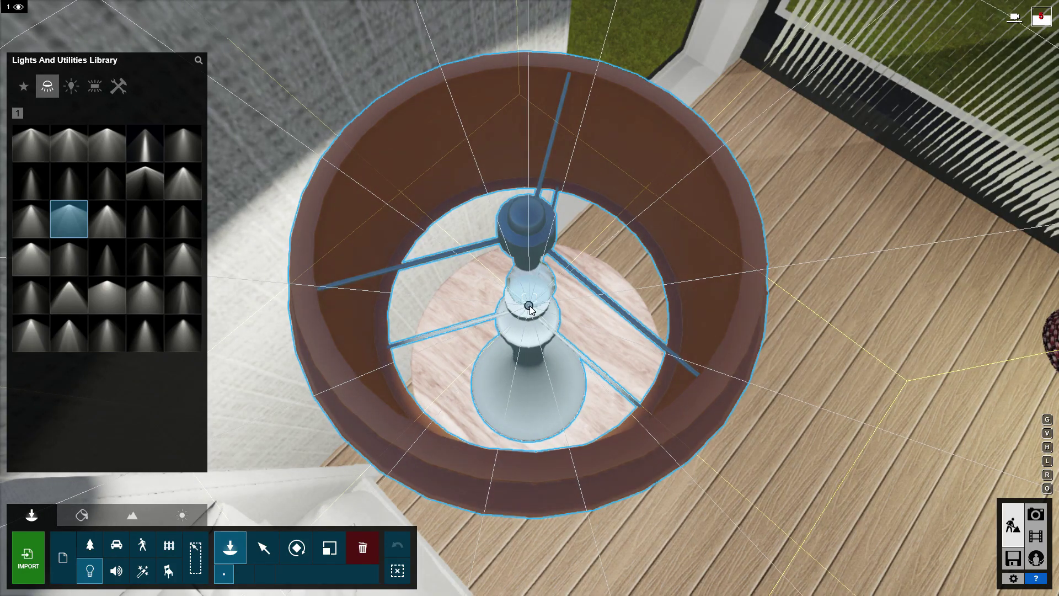
pyautogui.click(529, 306)
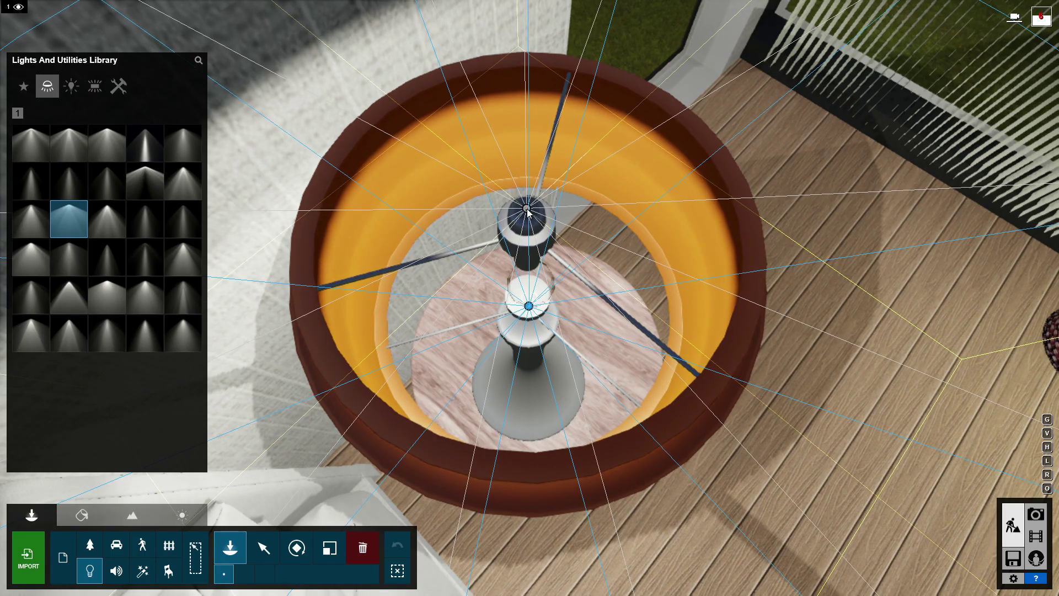
pyautogui.press('s')
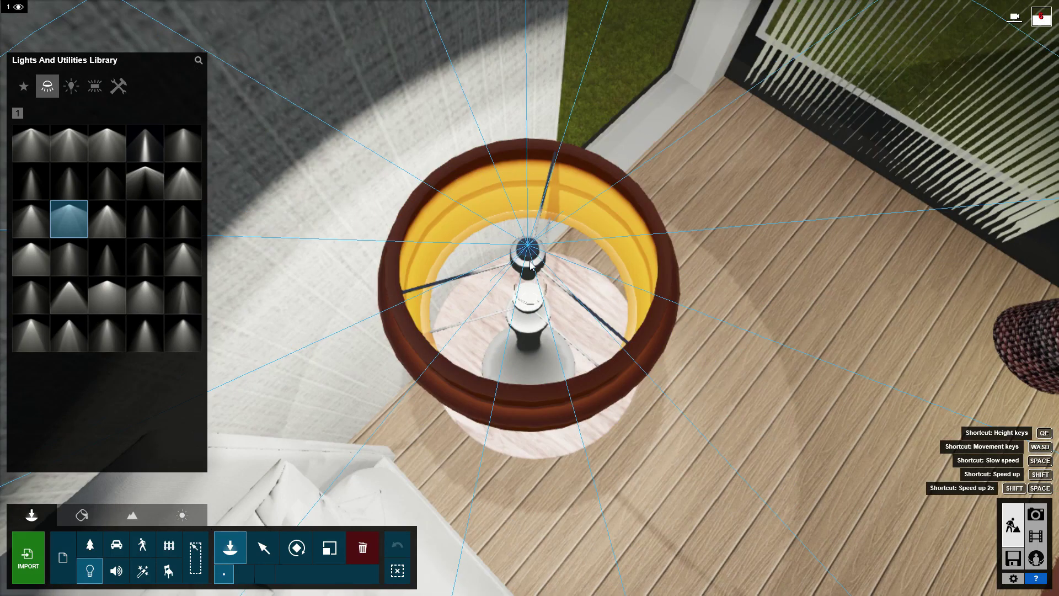
pyautogui.press('w')
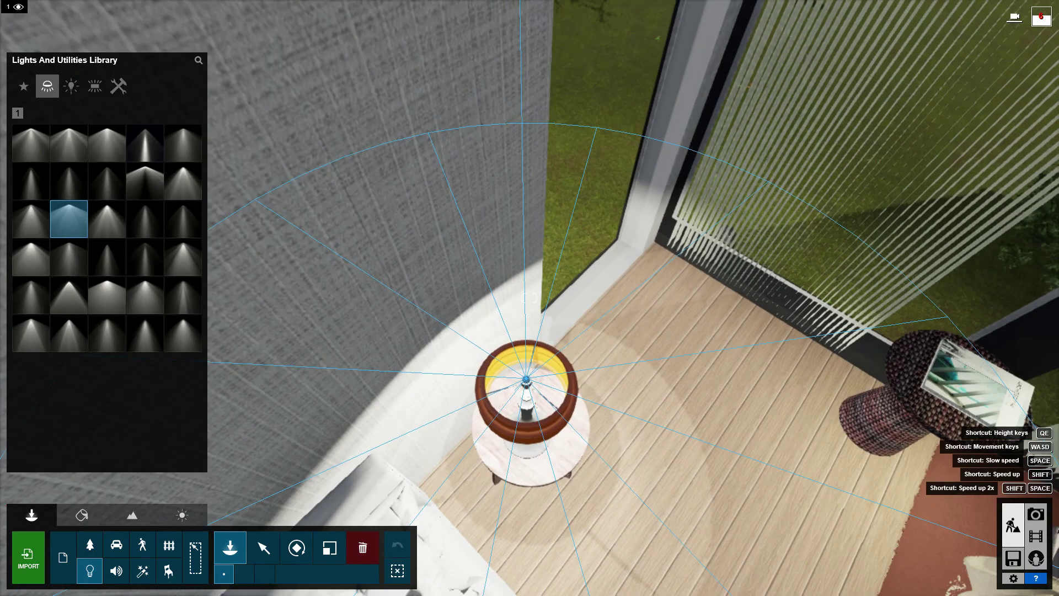
pyautogui.press('s')
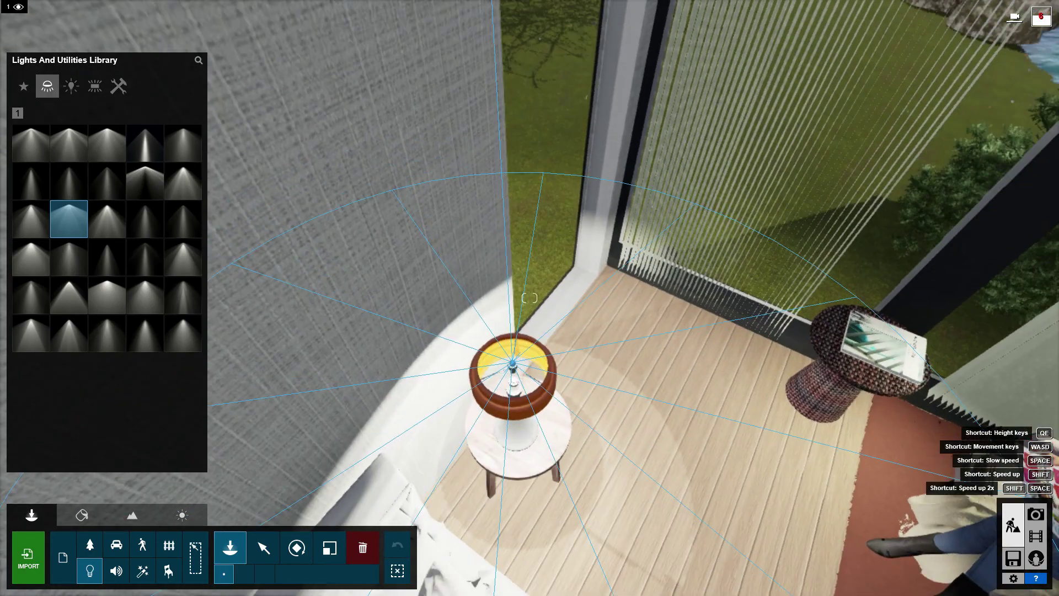
pyautogui.moveTo(530, 298); pyautogui.dragTo(525, 297, button='right')
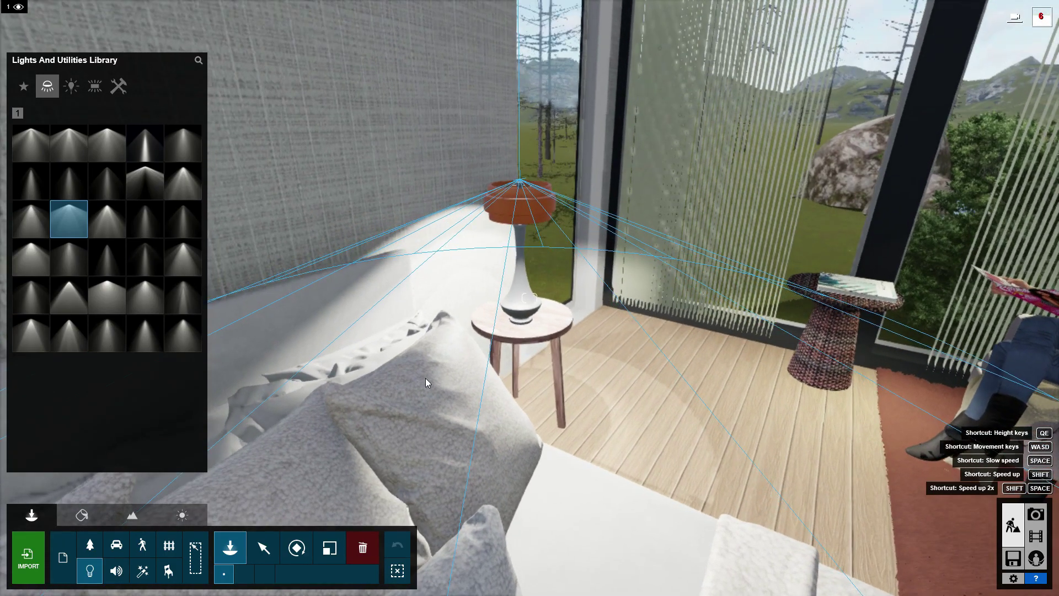
# Aim the Lamp12 spotlight at a point high on the wall near the ceiling and confirm
pyautogui.click(265, 551)
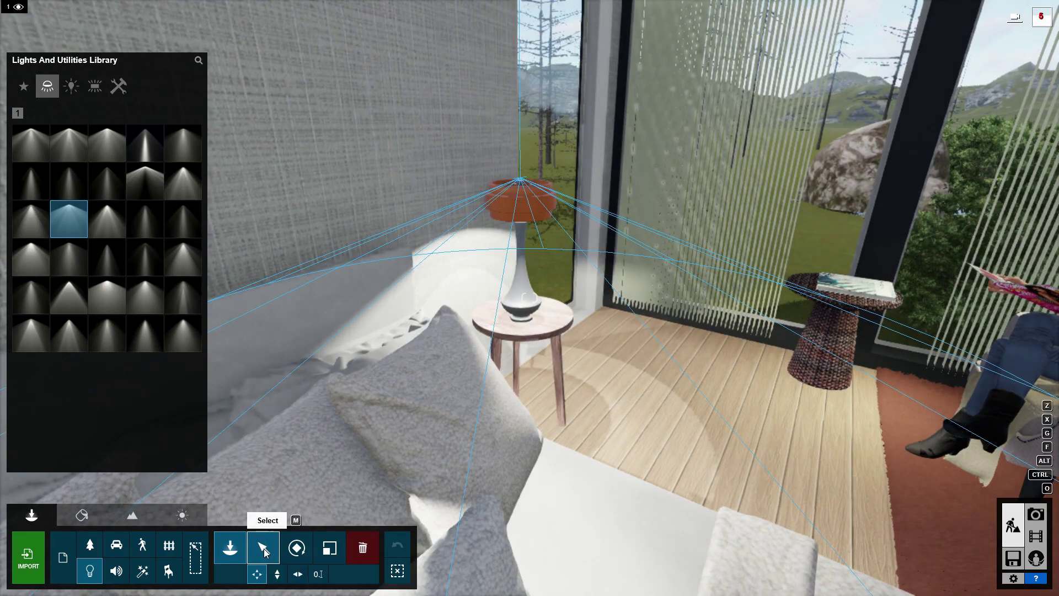
pyautogui.click(264, 548)
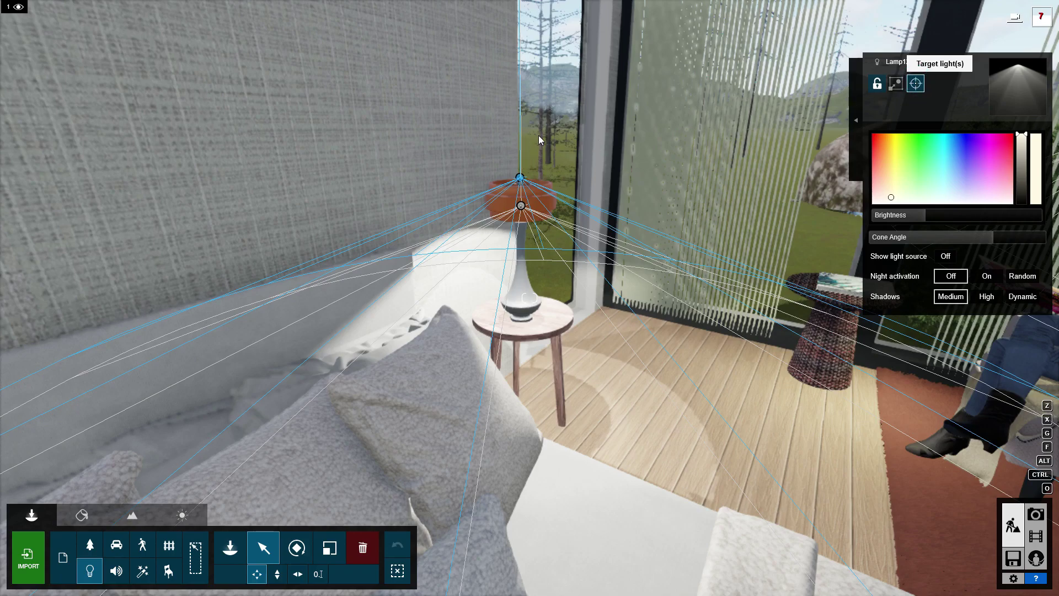
pyautogui.click(550, 96)
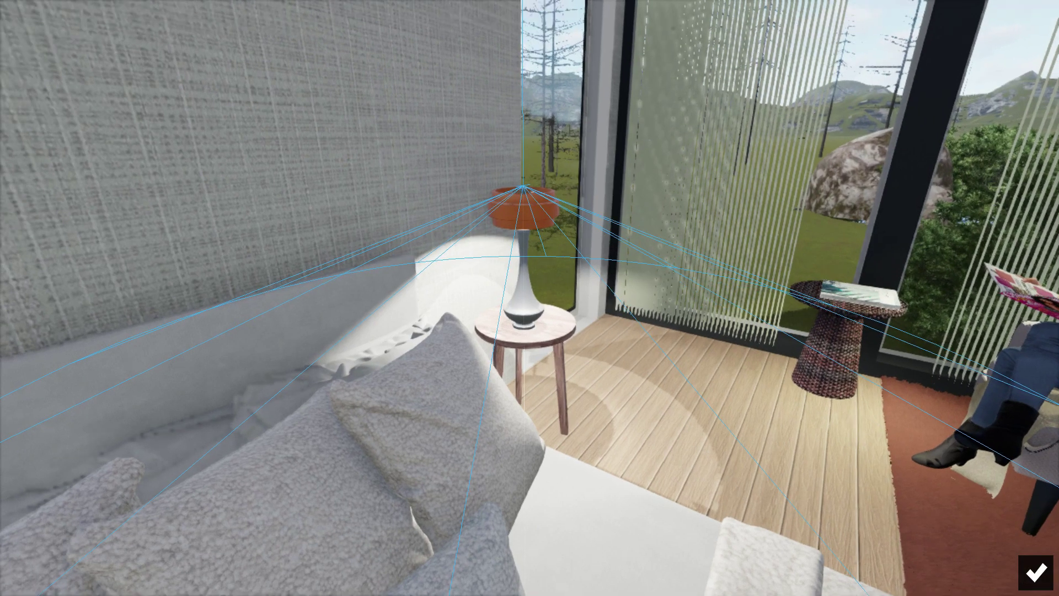
pyautogui.moveTo(529, 298); pyautogui.dragTo(530, 209, button='right')
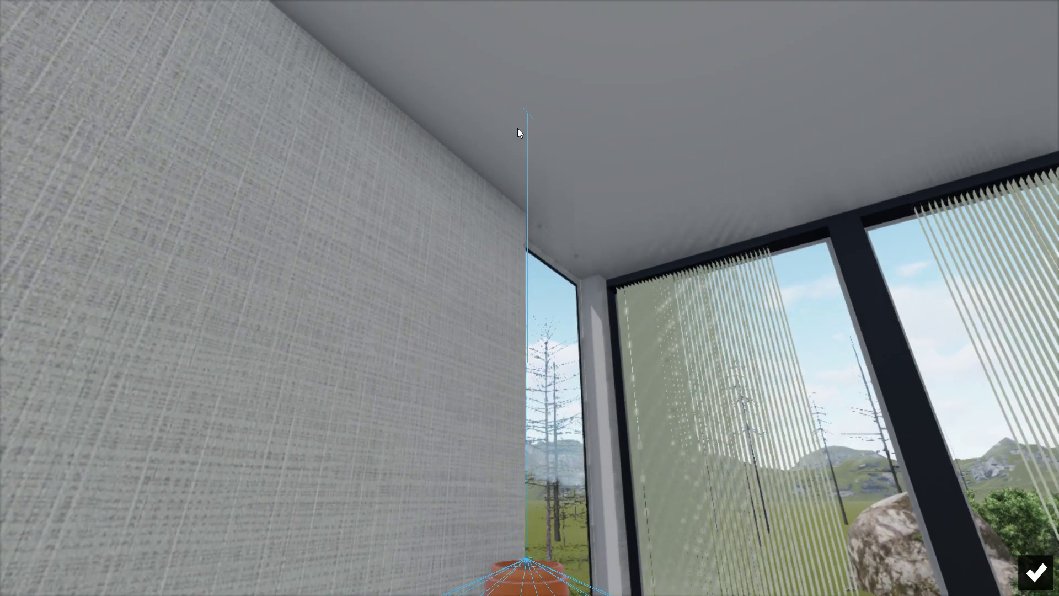
pyautogui.click(527, 112)
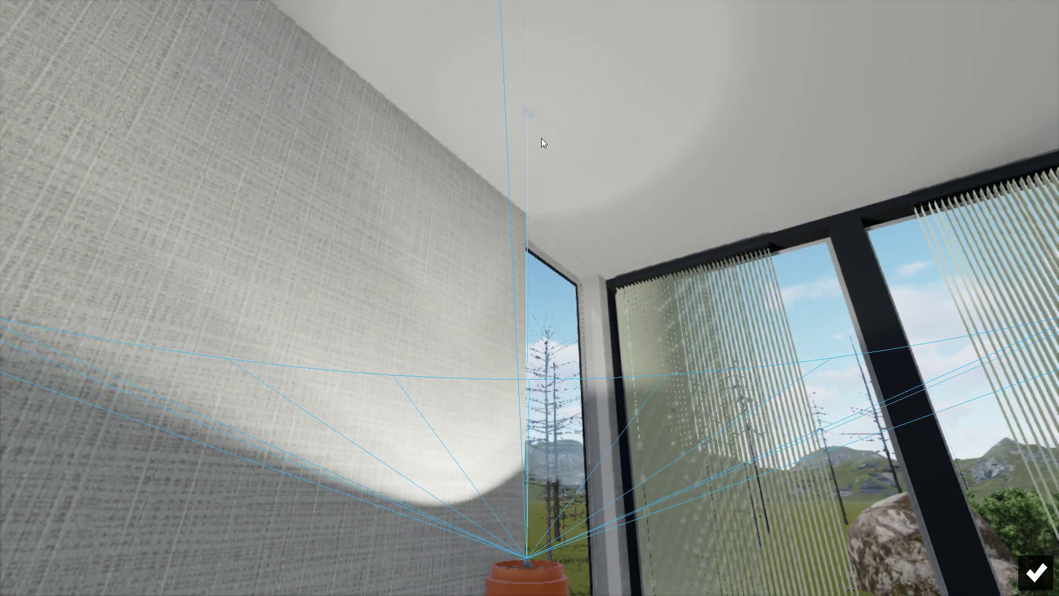
pyautogui.moveTo(542, 300); pyautogui.dragTo(543, 441, button='right')
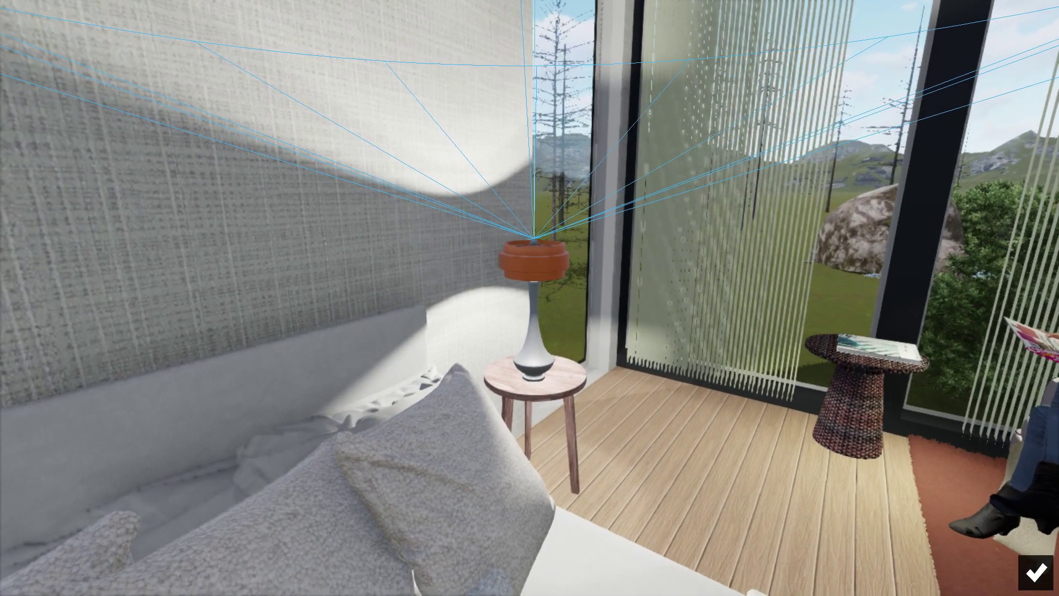
pyautogui.moveTo(543, 308); pyautogui.dragTo(542, 292, button='right')
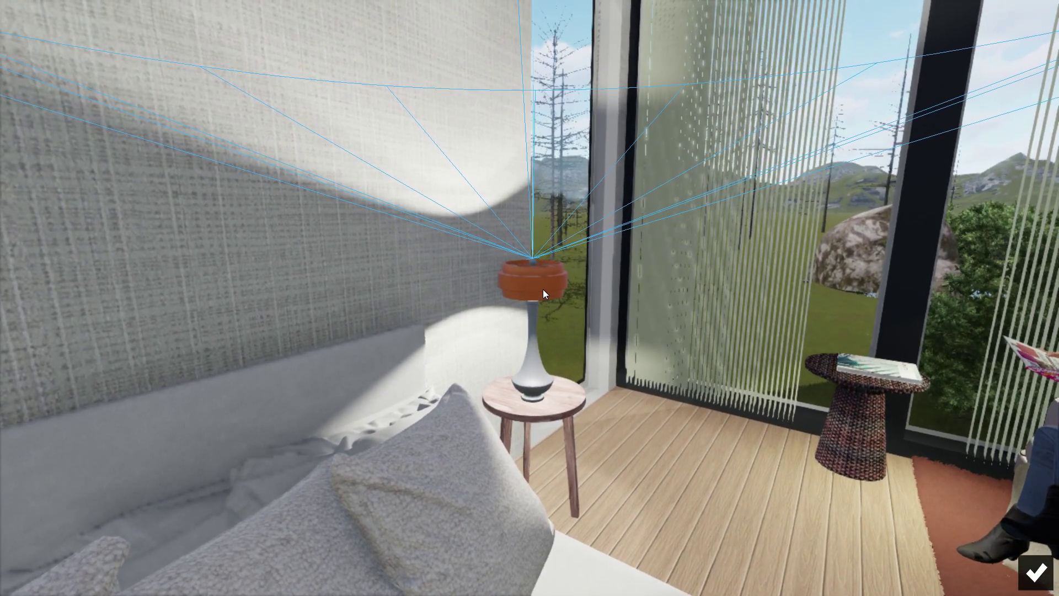
pyautogui.click(1036, 573)
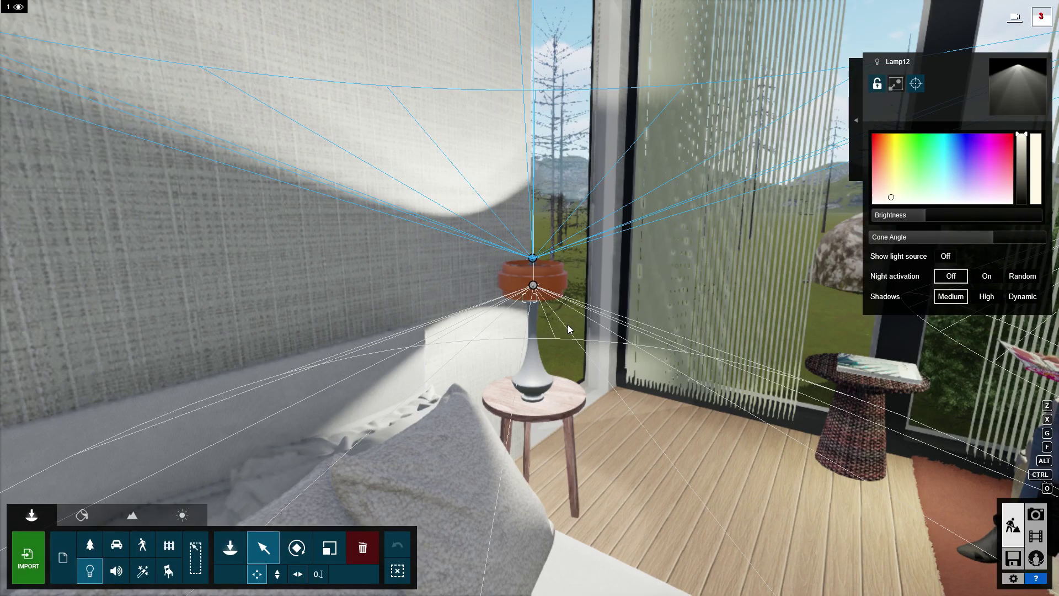
# Lower the bedside lamp's Brightness and narrow its Cone Angle
pyautogui.keyDown('ctrl'); pyautogui.click(532, 286); pyautogui.keyUp('ctrl')
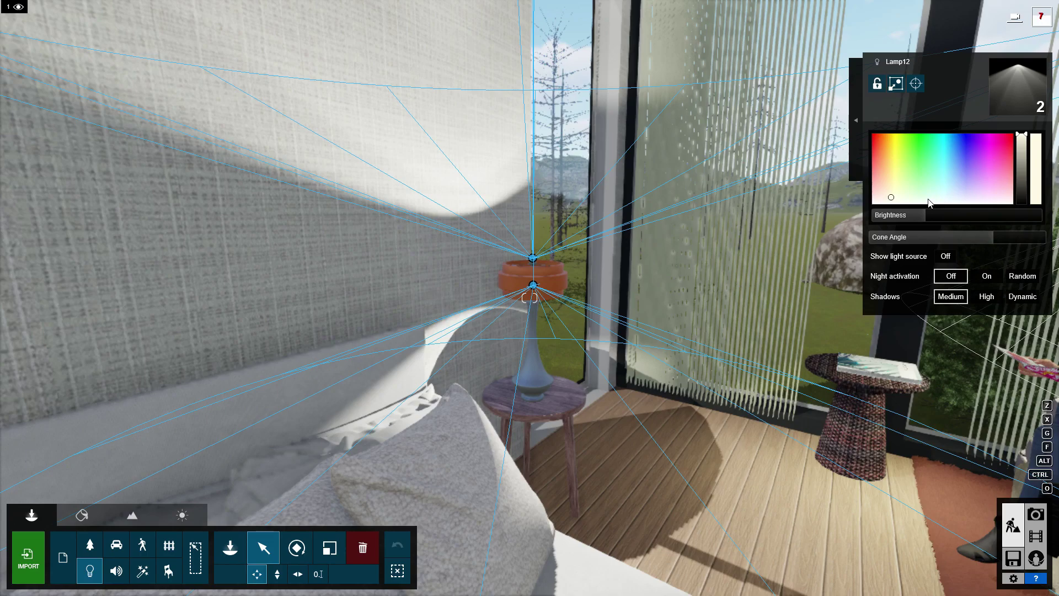
pyautogui.moveTo(926, 216); pyautogui.dragTo(907, 214)
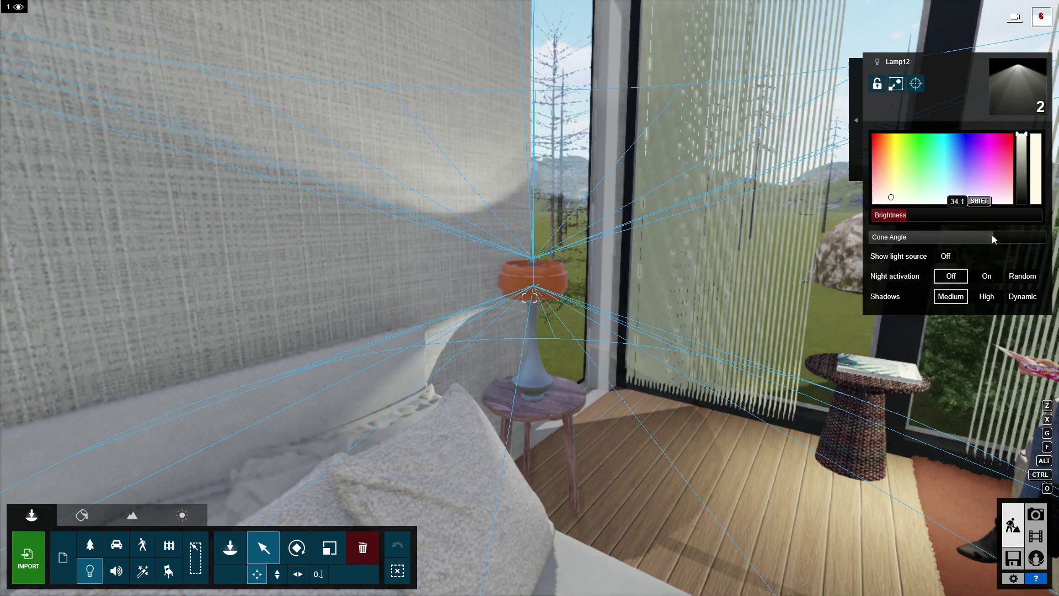
pyautogui.moveTo(991, 234)
pyautogui.mouseDown()
pyautogui.moveTo(972, 239)
pyautogui.moveTo(1005, 245)
pyautogui.mouseUp()
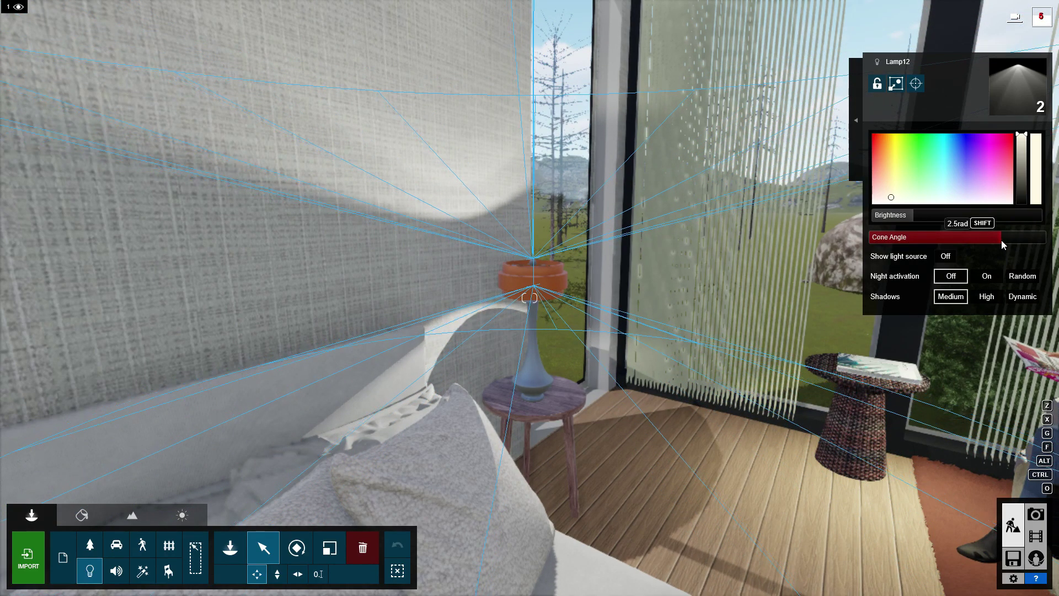
# Nudge the lamp's light point vertically inside the shade using Move free
pyautogui.click(887, 188)
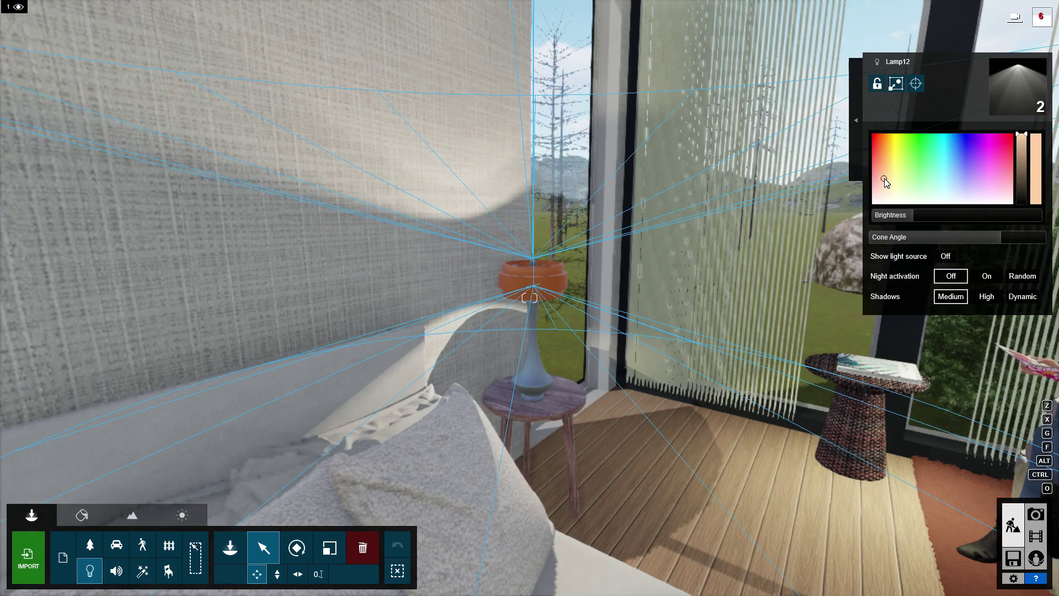
pyautogui.moveTo(684, 308); pyautogui.dragTo(703, 304, button='right')
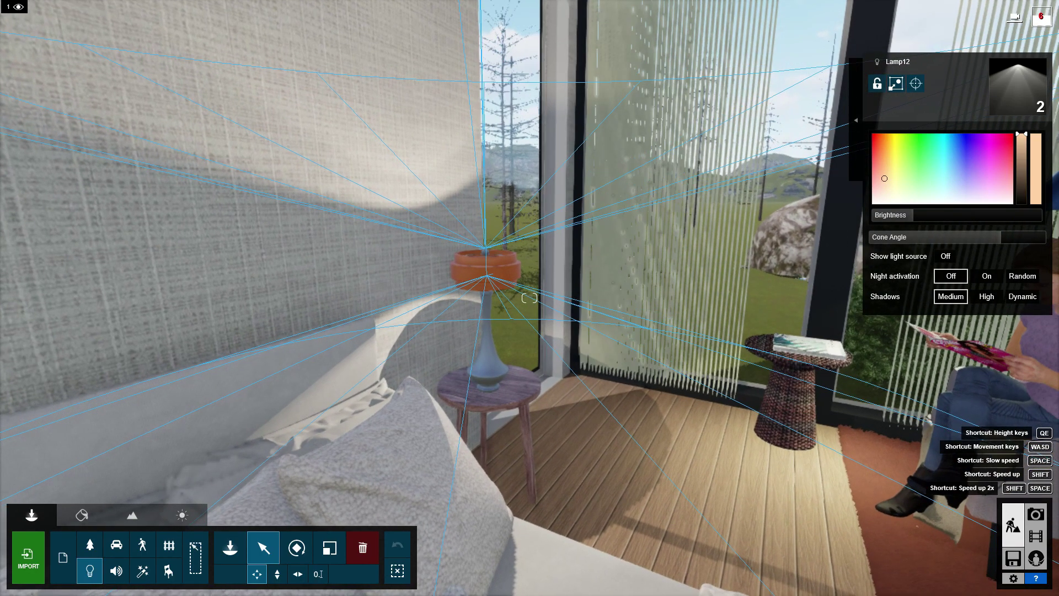
pyautogui.moveTo(485, 284); pyautogui.dragTo(488, 286, button='right')
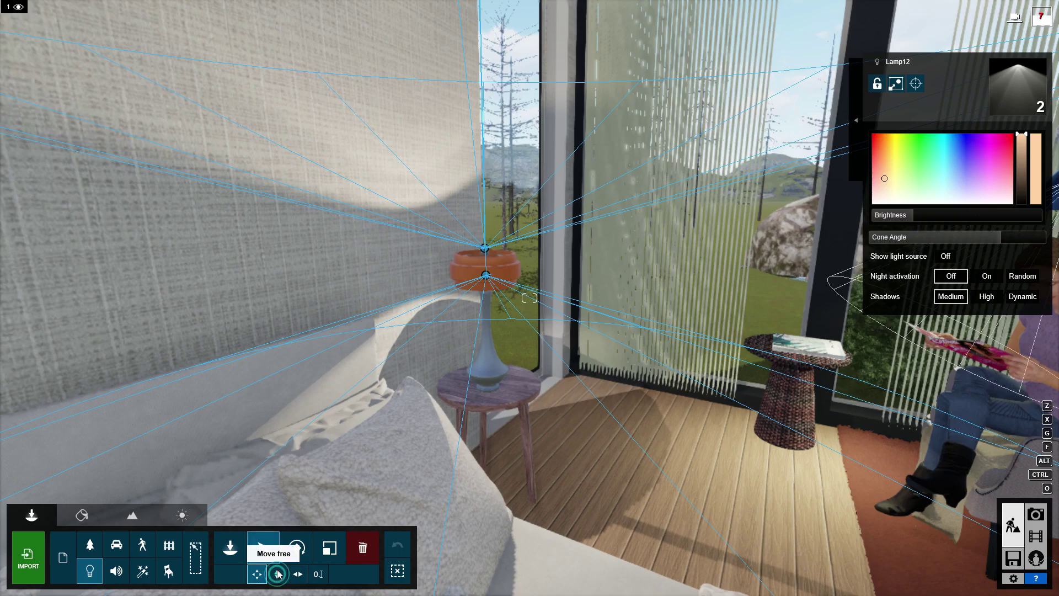
pyautogui.click(486, 278)
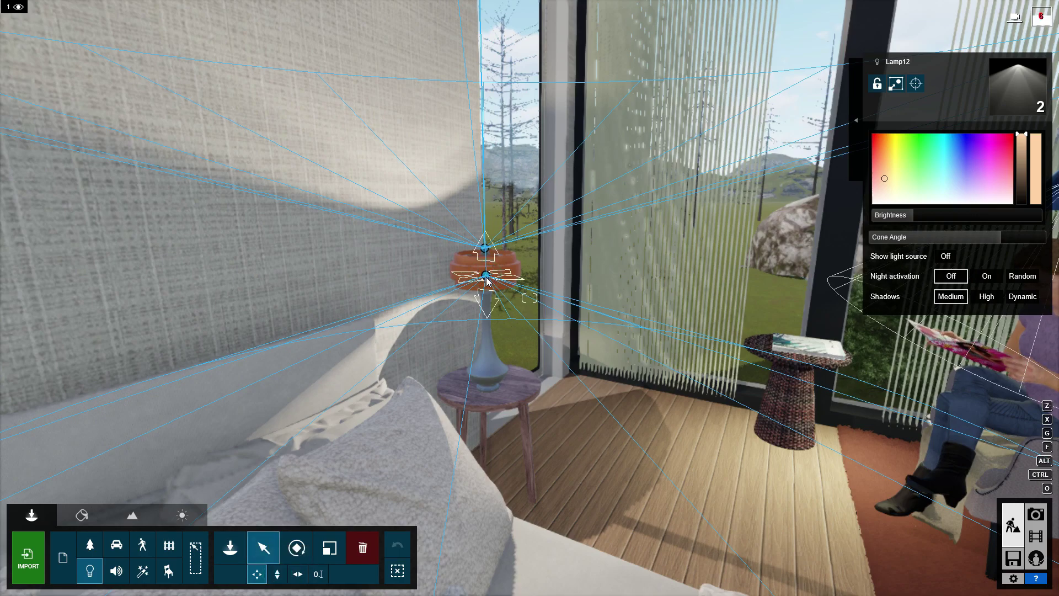
pyautogui.moveTo(486, 280); pyautogui.dragTo(488, 288)
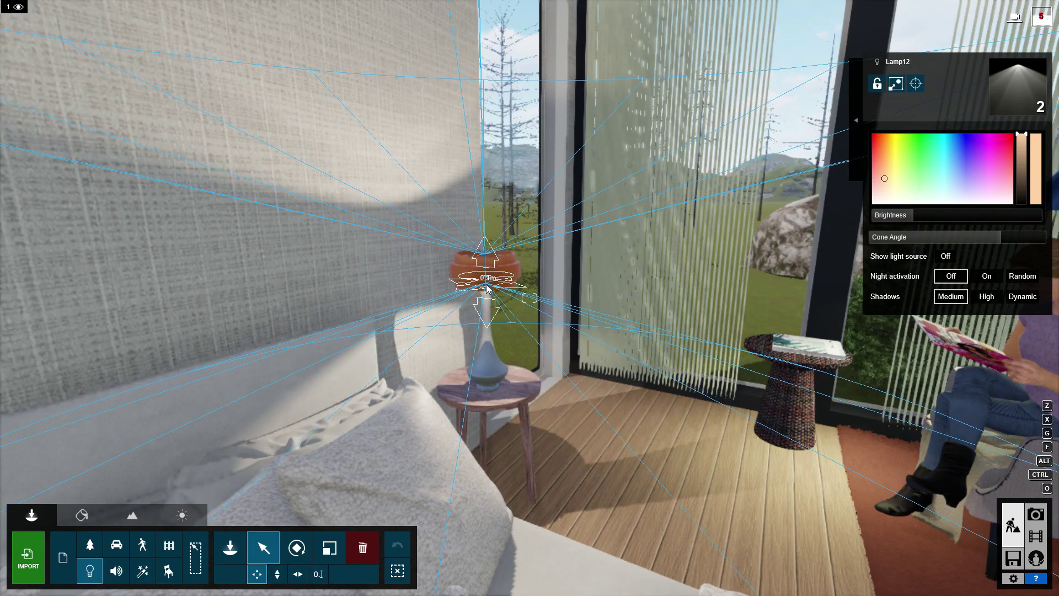
pyautogui.moveTo(488, 288)
pyautogui.mouseDown()
pyautogui.moveTo(488, 276)
pyautogui.moveTo(488, 288)
pyautogui.mouseUp()
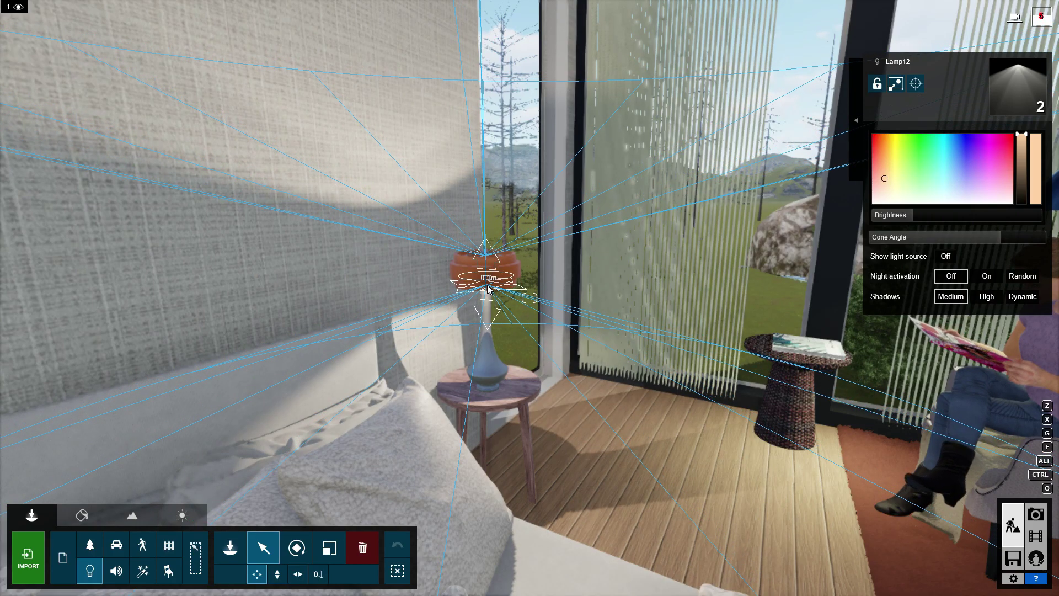
pyautogui.press('w')
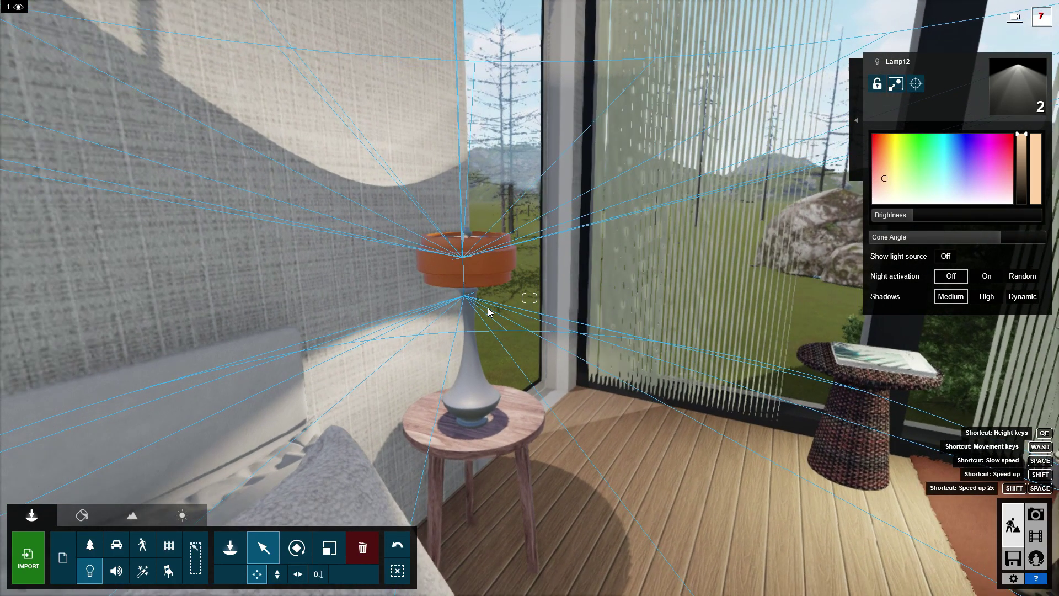
pyautogui.moveTo(507, 317); pyautogui.dragTo(606, 320, button='right')
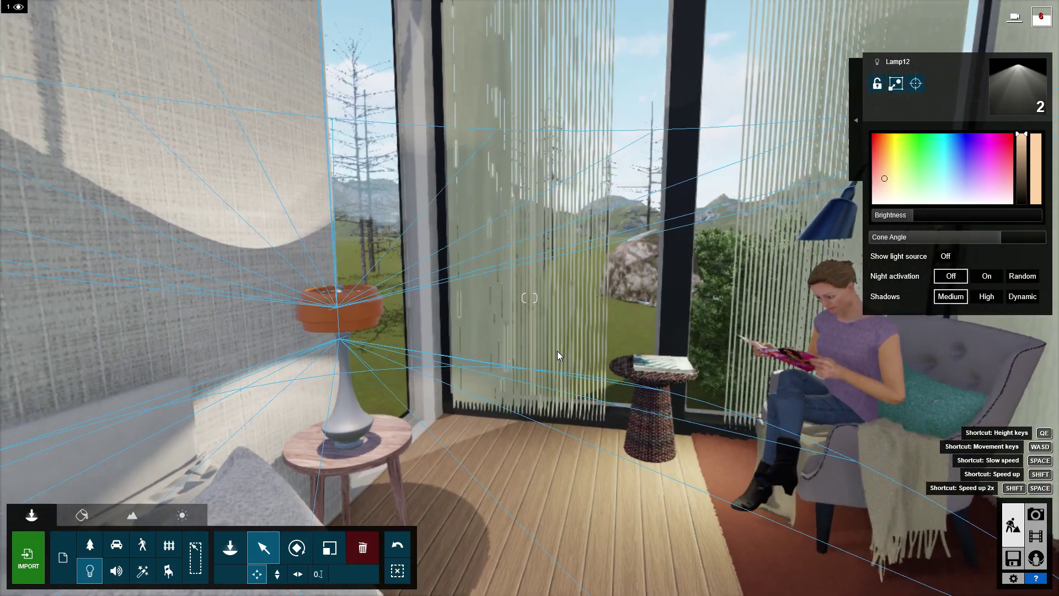
pyautogui.moveTo(506, 317); pyautogui.dragTo(463, 320, button='right')
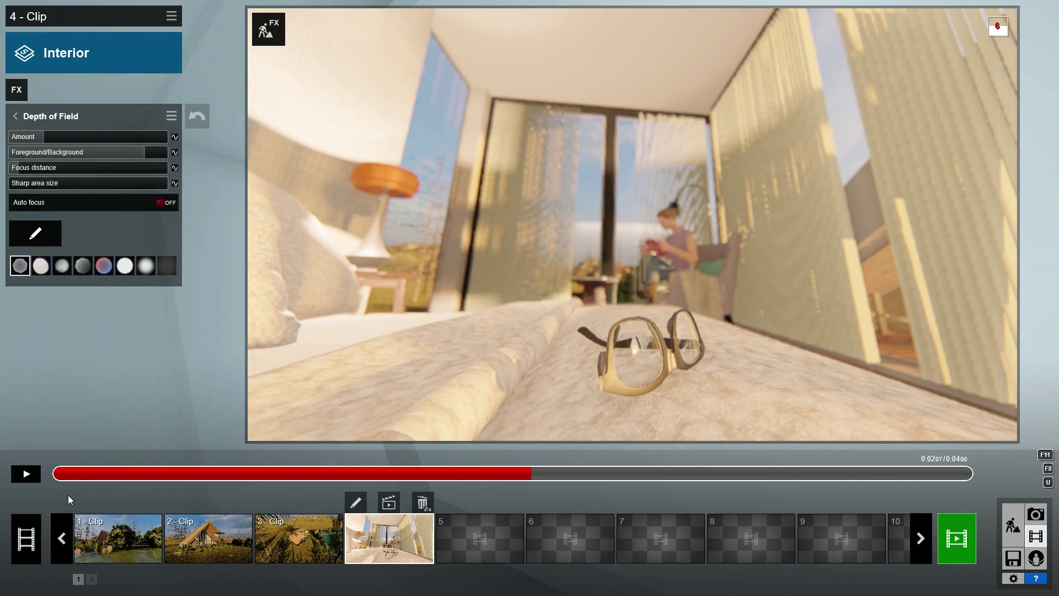
# Play and stop the clip 4 preview to check the focused glasses and glowing lamp
pyautogui.click(27, 475)
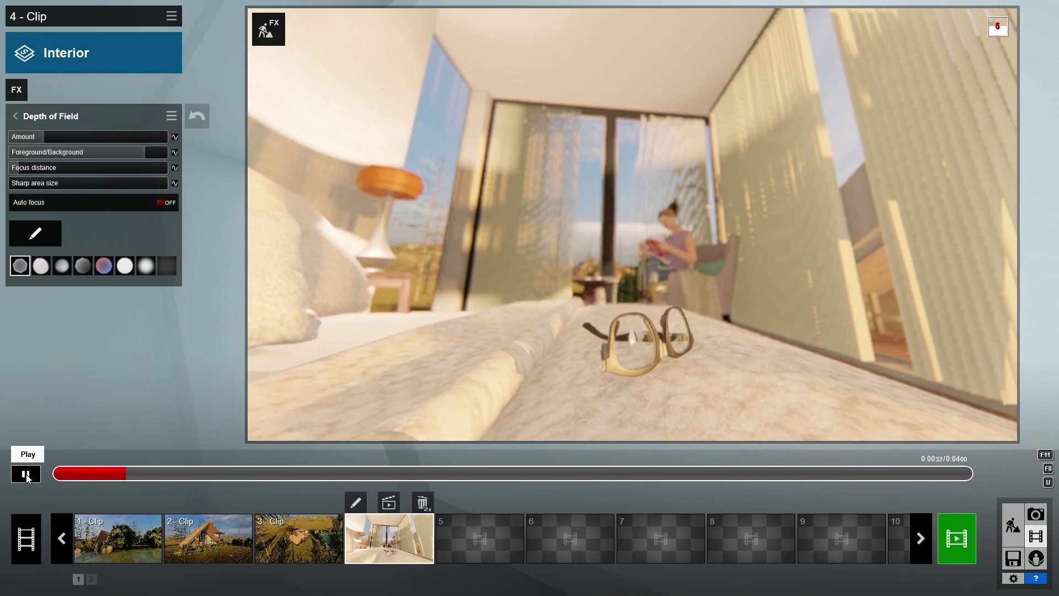
pyautogui.click(26, 475)
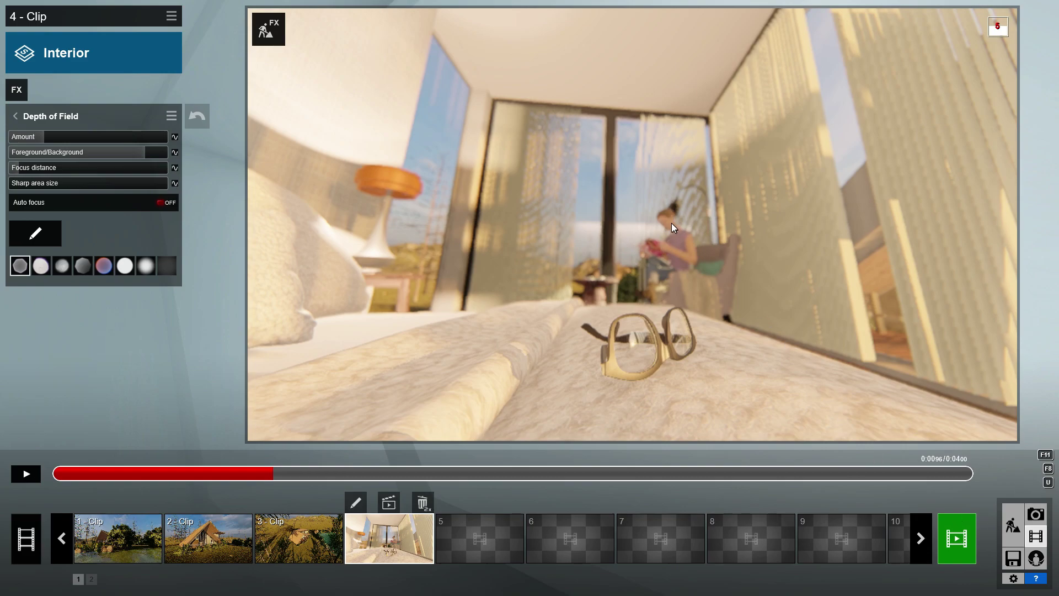
# Return to Build mode, fly to the bed, and select both Lamp12 light points
pyautogui.click(1015, 526)
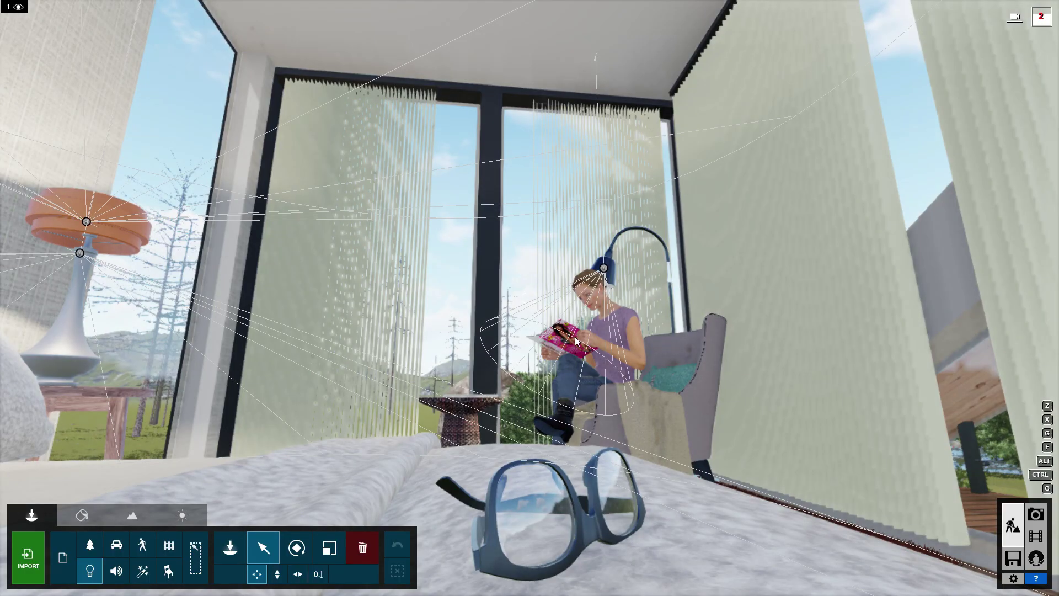
pyautogui.moveTo(576, 340); pyautogui.dragTo(529, 298, button='right')
pyautogui.press('w')
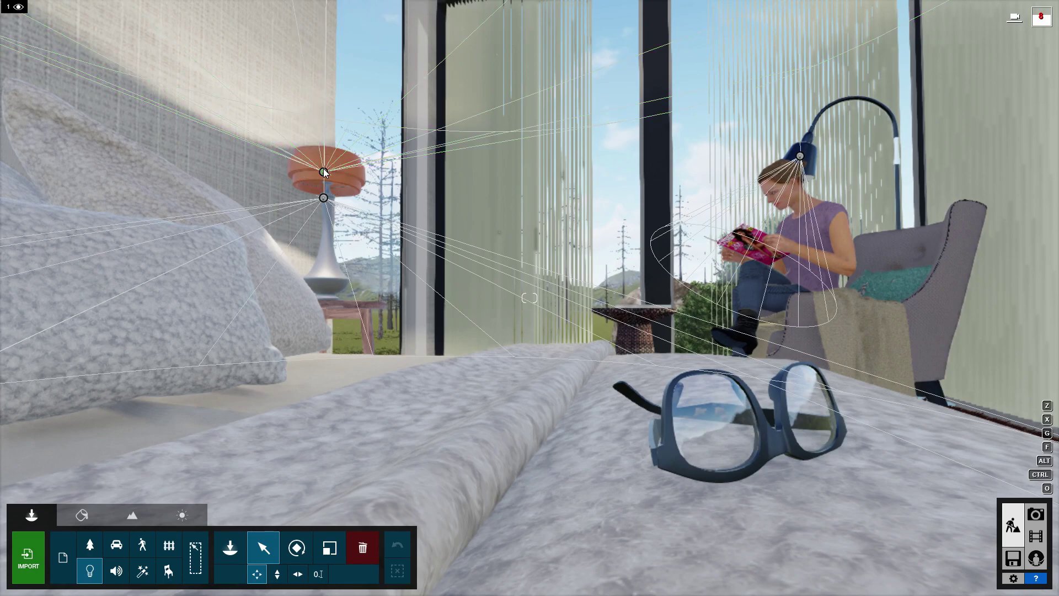
pyautogui.click(324, 172)
pyautogui.keyDown('ctrl'); pyautogui.click(325, 198); pyautogui.keyUp('ctrl')
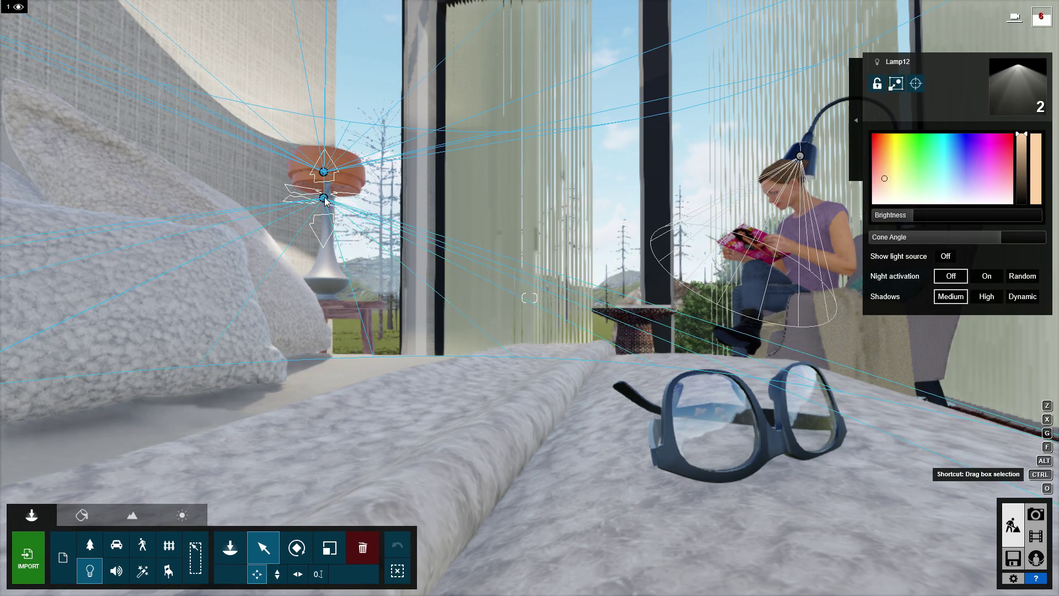
# Dim the Lamp12 lights to about 24.7 brightness and narrow their cone to 2.0 rad
pyautogui.click(904, 215)
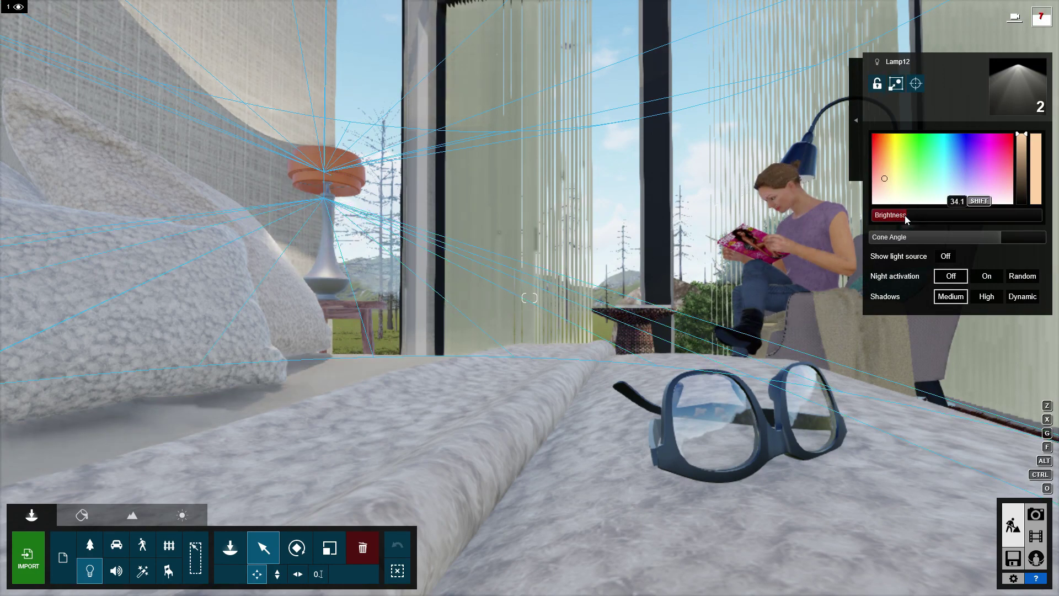
pyautogui.moveTo(905, 215); pyautogui.dragTo(394, 171)
pyautogui.click(988, 237)
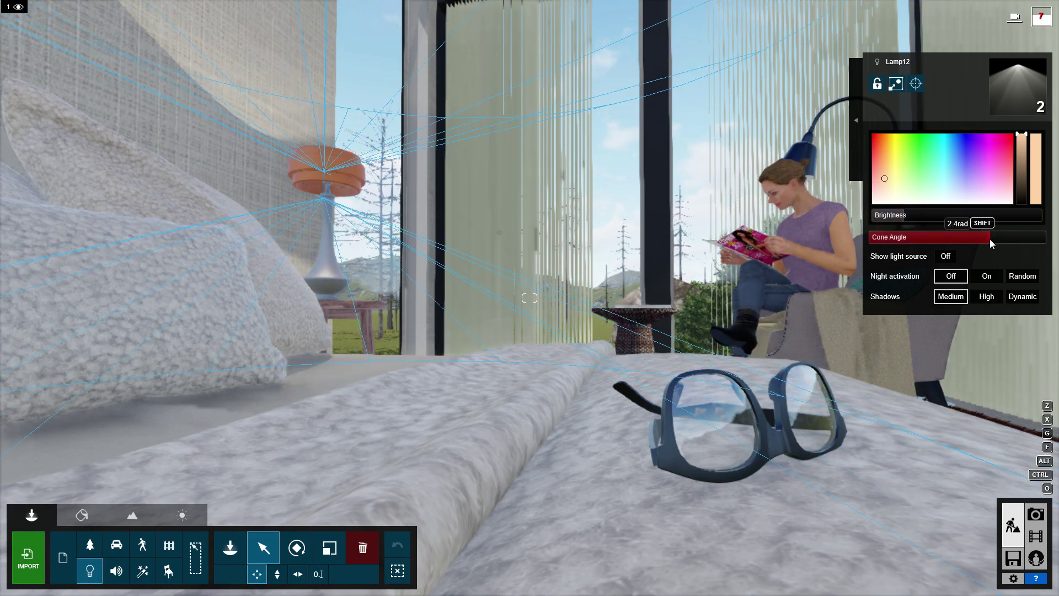
pyautogui.moveTo(985, 241); pyautogui.dragTo(979, 241)
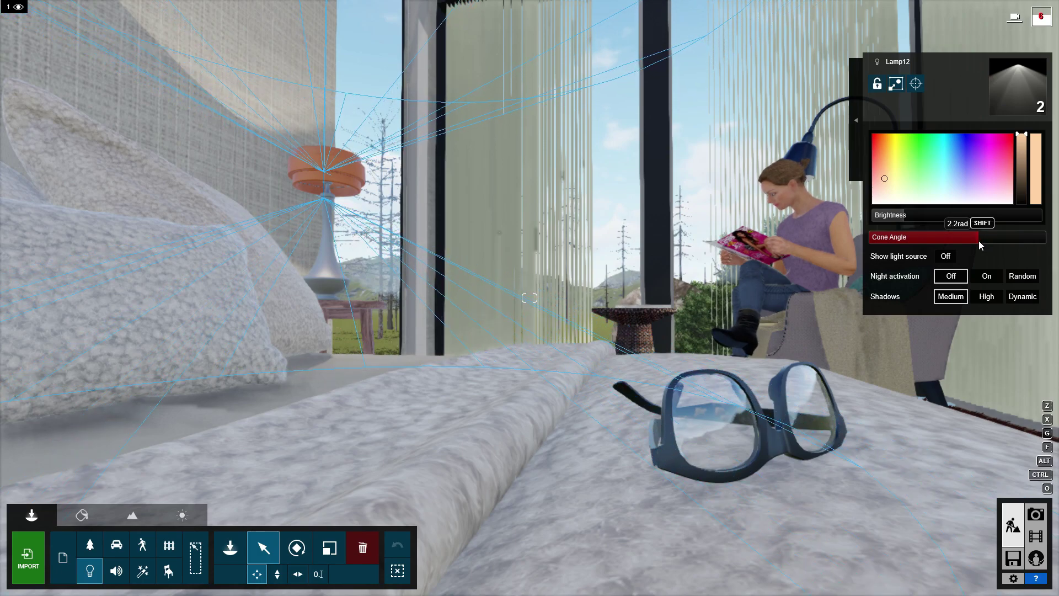
pyautogui.moveTo(980, 245)
pyautogui.mouseDown()
pyautogui.moveTo(954, 238)
pyautogui.moveTo(965, 236)
pyautogui.mouseUp()
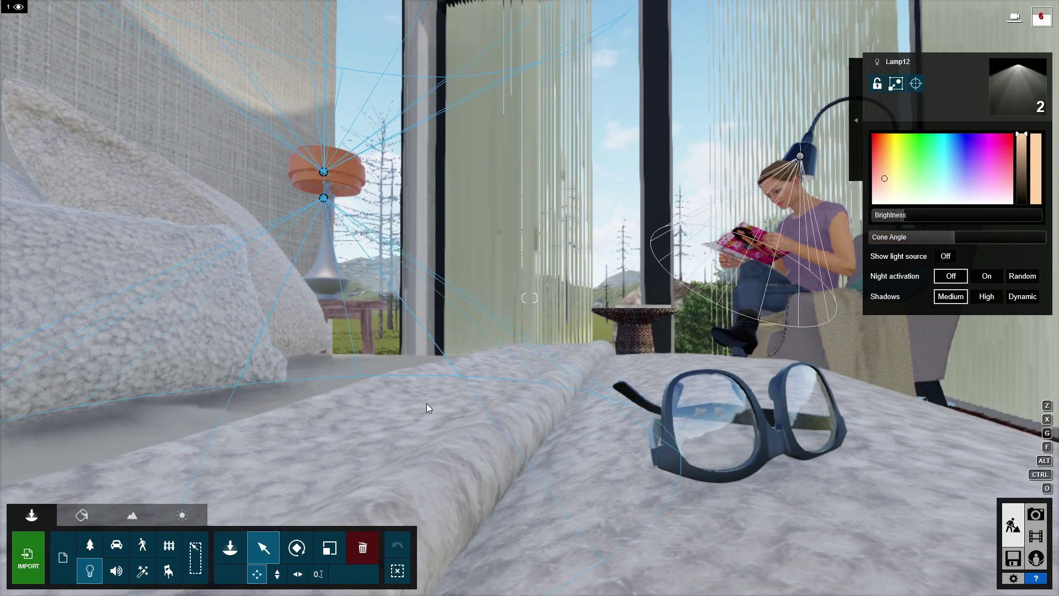
# Move only the Lamp12 light point vertically so it sits inside the orange shade
pyautogui.click(277, 573)
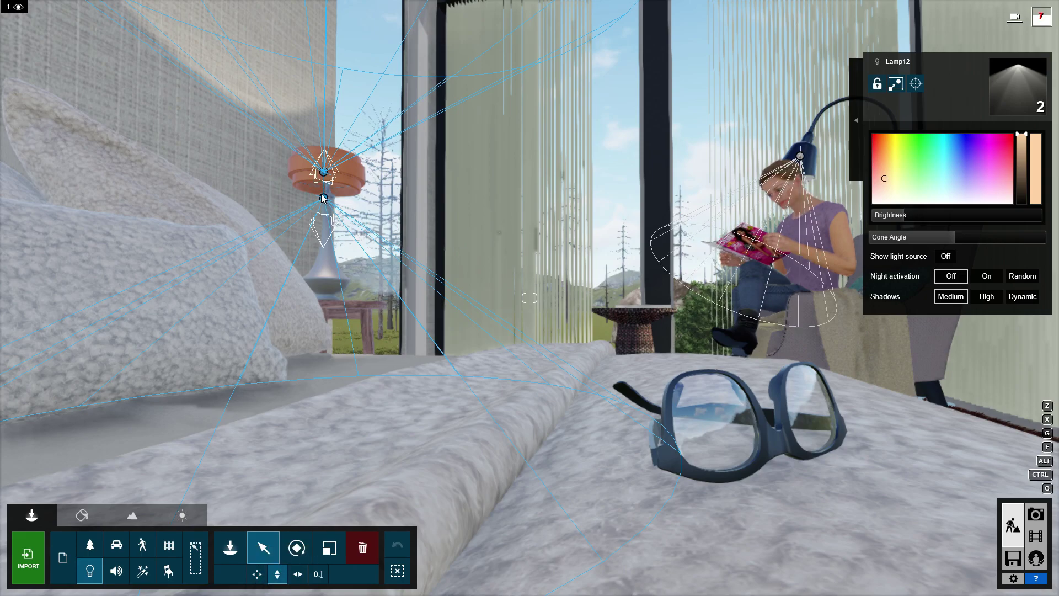
pyautogui.moveTo(324, 198); pyautogui.dragTo(323, 195)
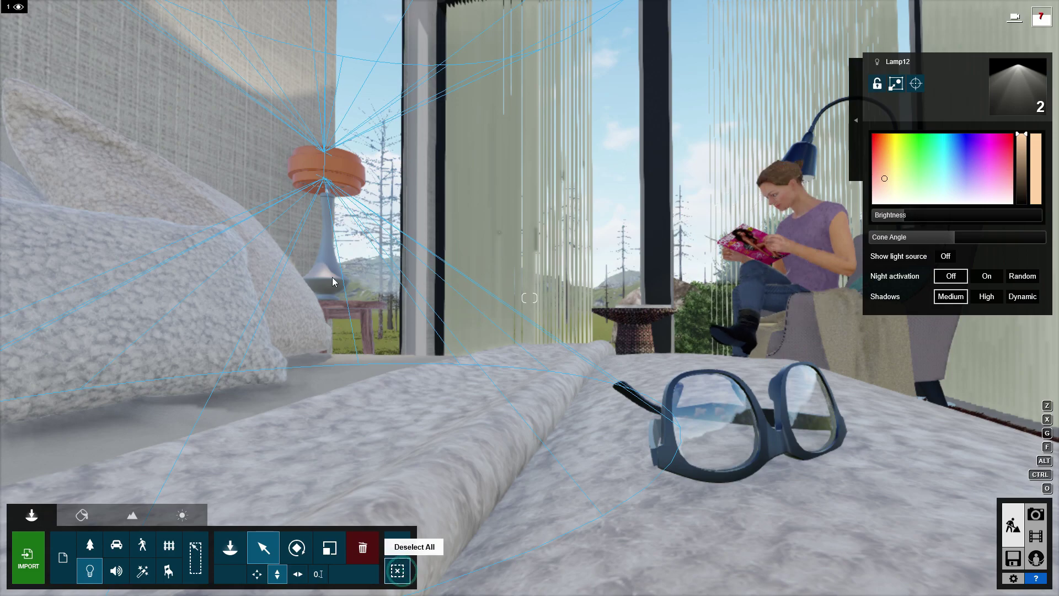
pyautogui.click(396, 568)
pyautogui.click(324, 178)
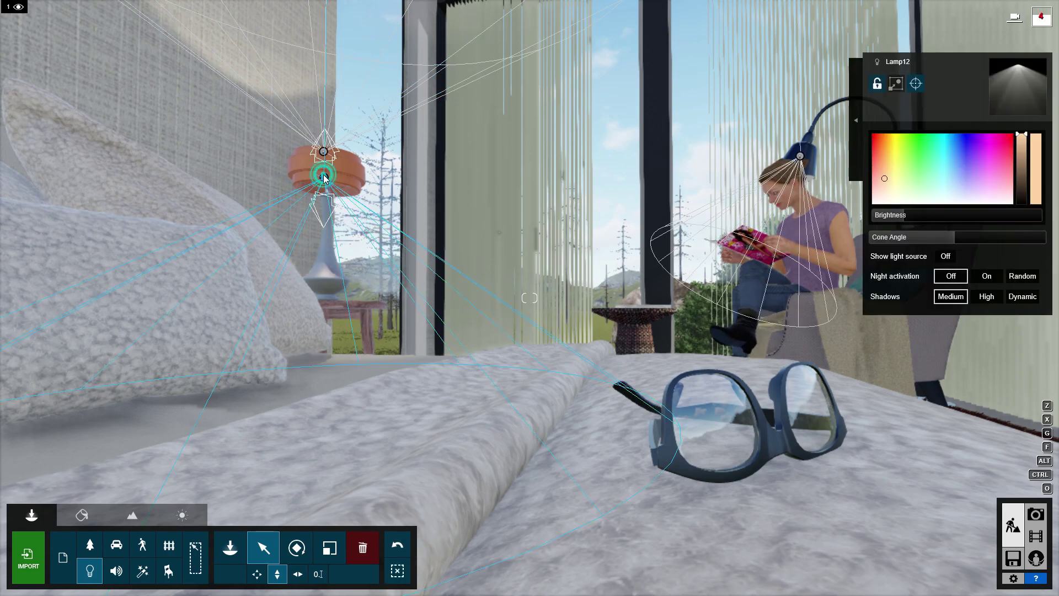
pyautogui.moveTo(325, 177); pyautogui.dragTo(323, 164)
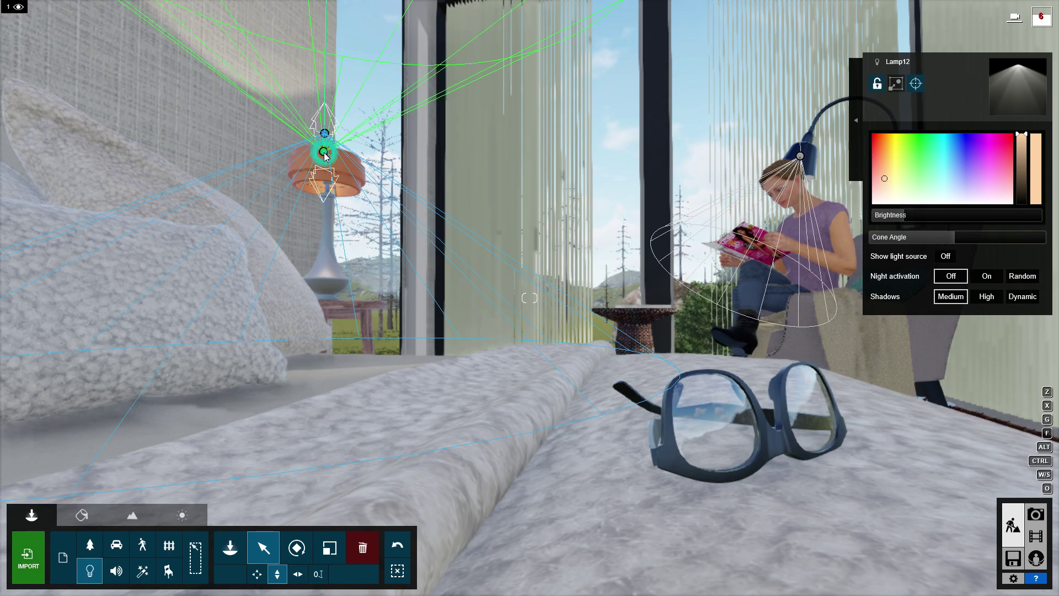
pyautogui.moveTo(325, 155); pyautogui.dragTo(324, 164)
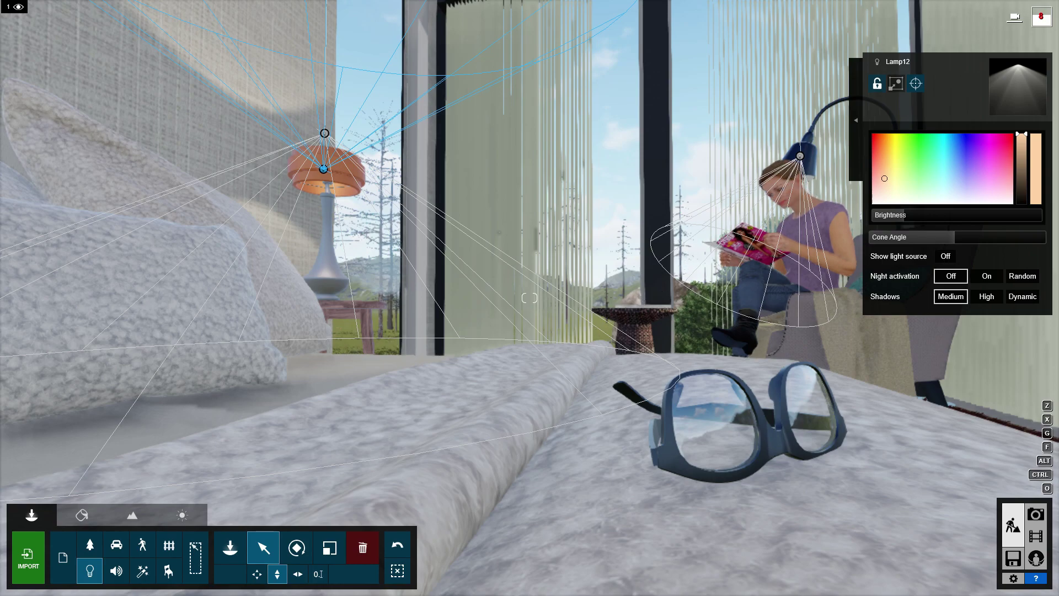
pyautogui.moveTo(529, 298); pyautogui.dragTo(661, 298, button='right')
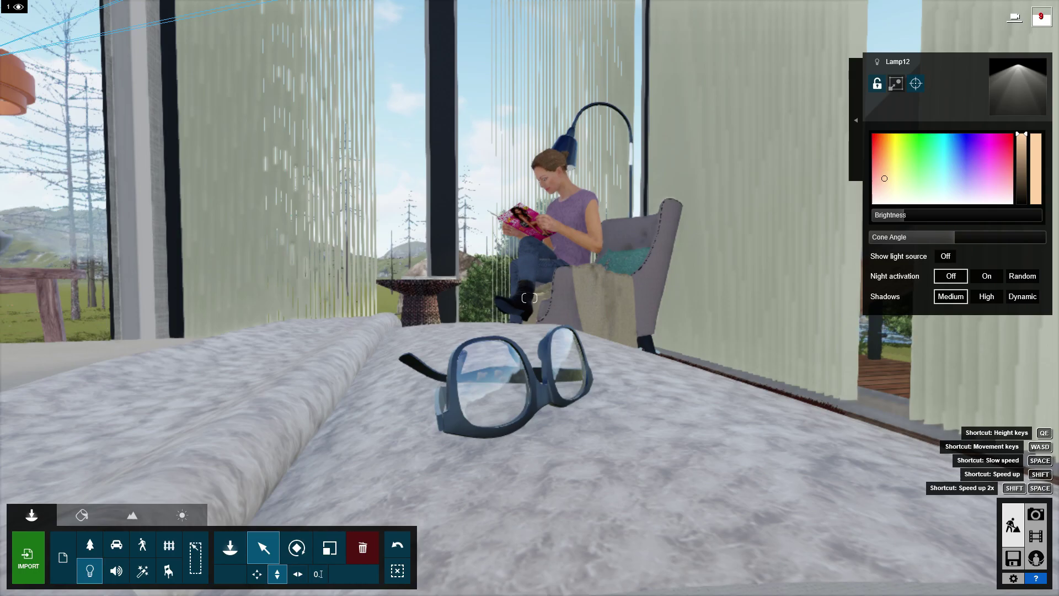
# Fly and orbit the view to frame the reading woman and the blue floor lamp
pyautogui.press('w')
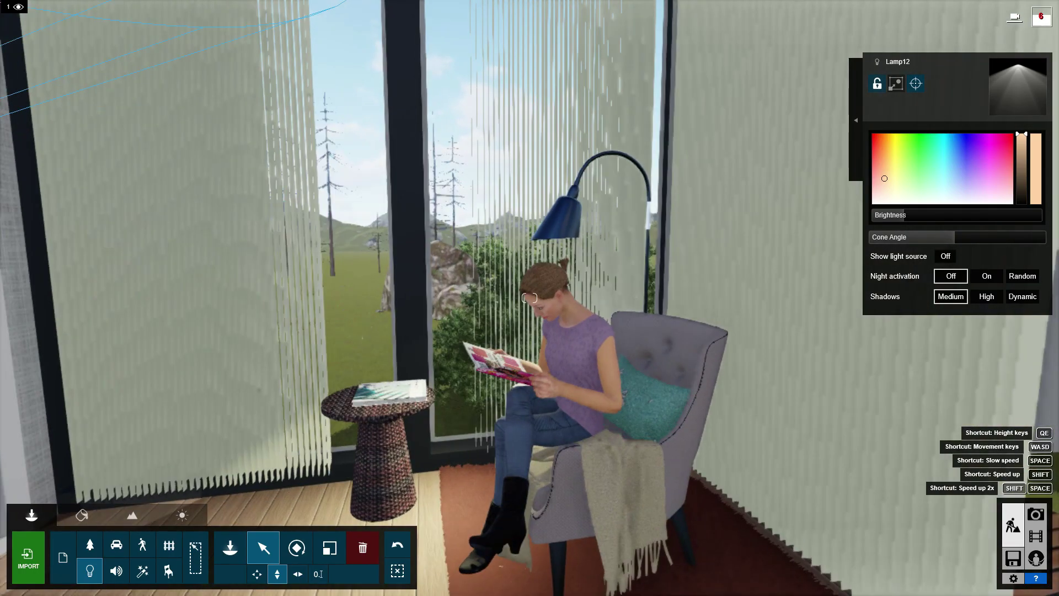
pyautogui.moveTo(646, 325); pyautogui.dragTo(646, 397, button='right')
pyautogui.press('a')
pyautogui.moveTo(529, 298); pyautogui.dragTo(606, 309, button='right')
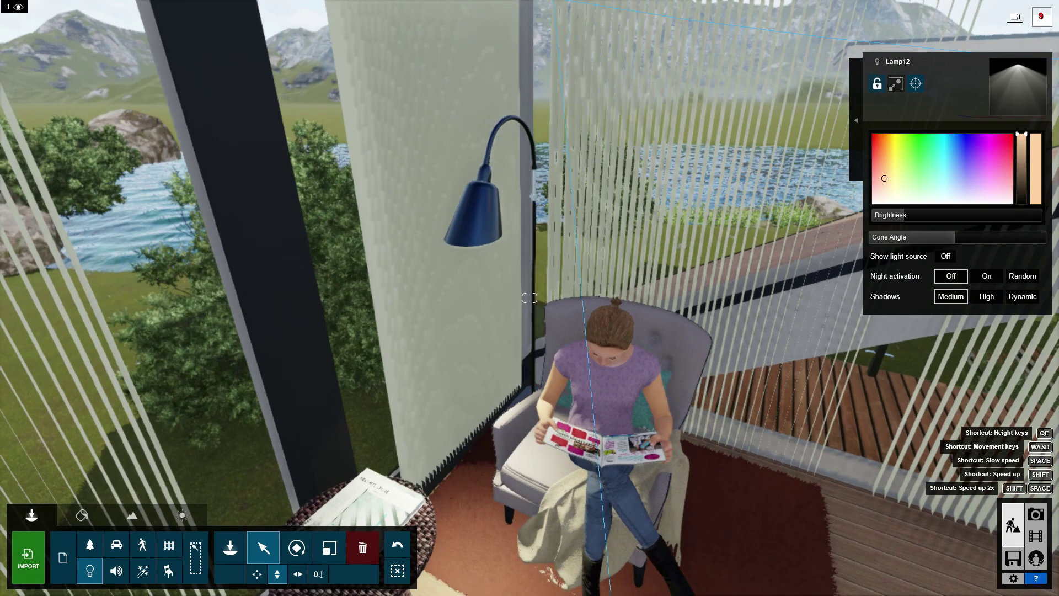
pyautogui.moveTo(530, 297); pyautogui.dragTo(518, 298, button='right')
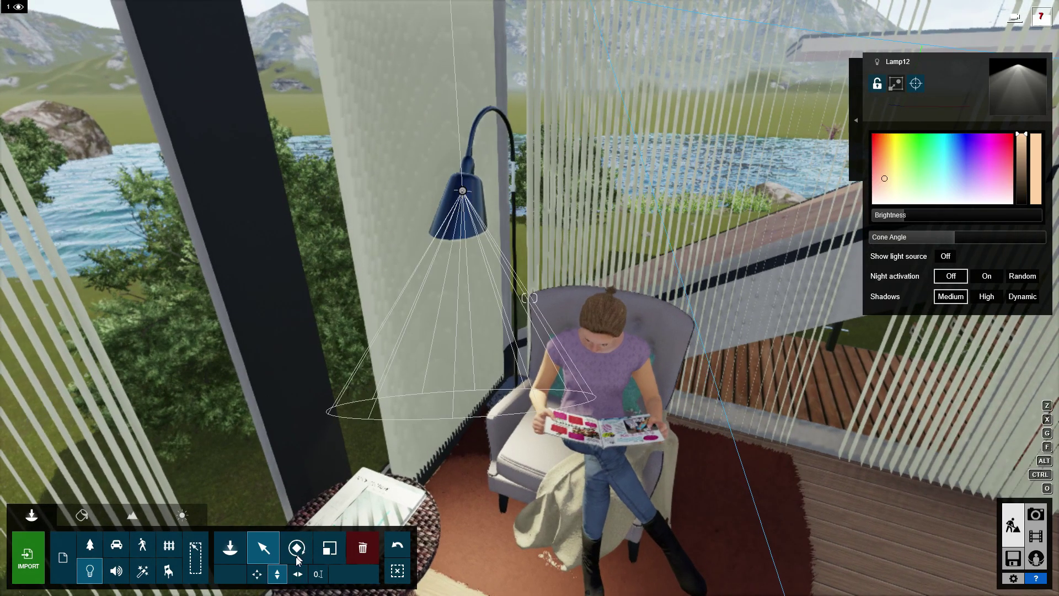
# Move FloorLamp 006 beside the armchair and rotate its shade toward the woman
pyautogui.click(297, 573)
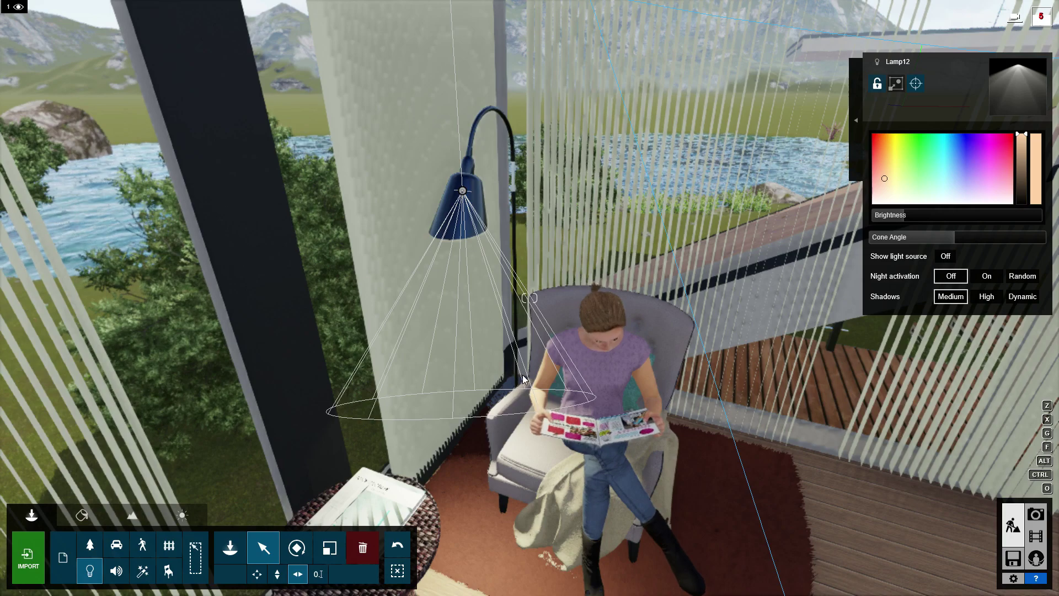
pyautogui.click(168, 571)
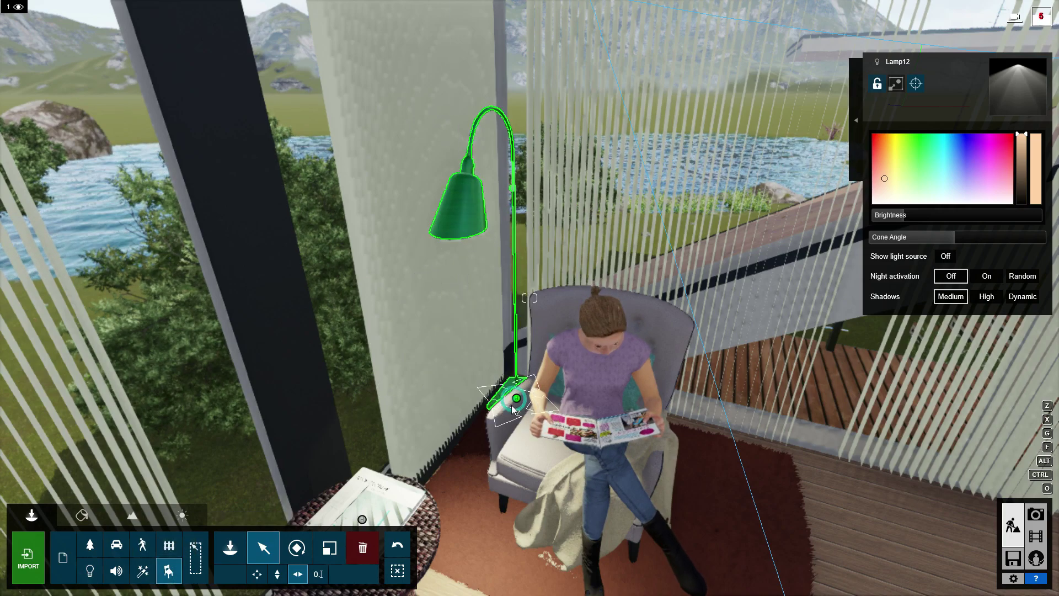
pyautogui.moveTo(513, 408); pyautogui.dragTo(504, 432)
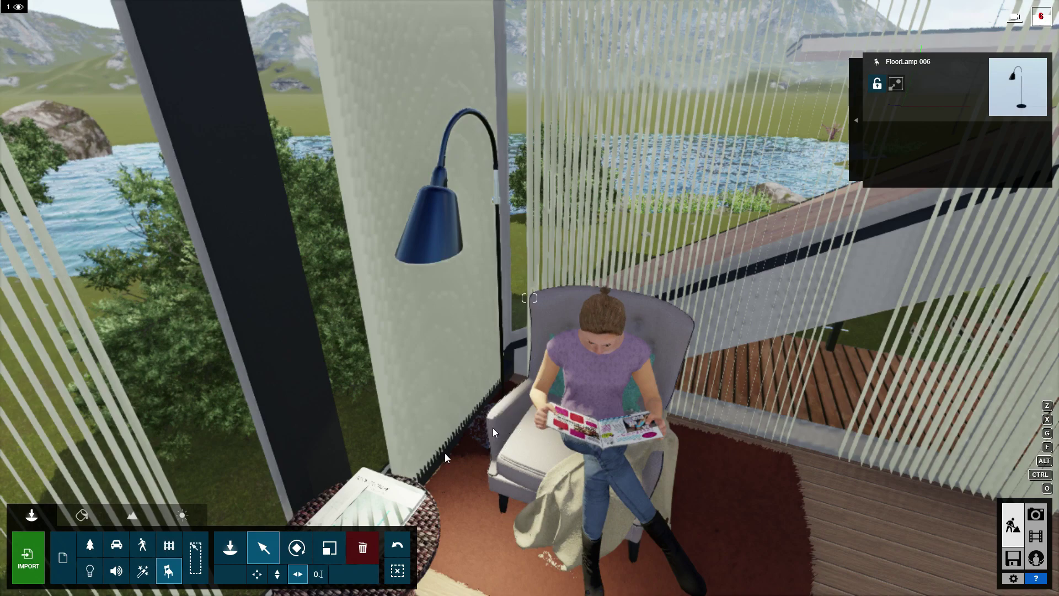
pyautogui.click(296, 548)
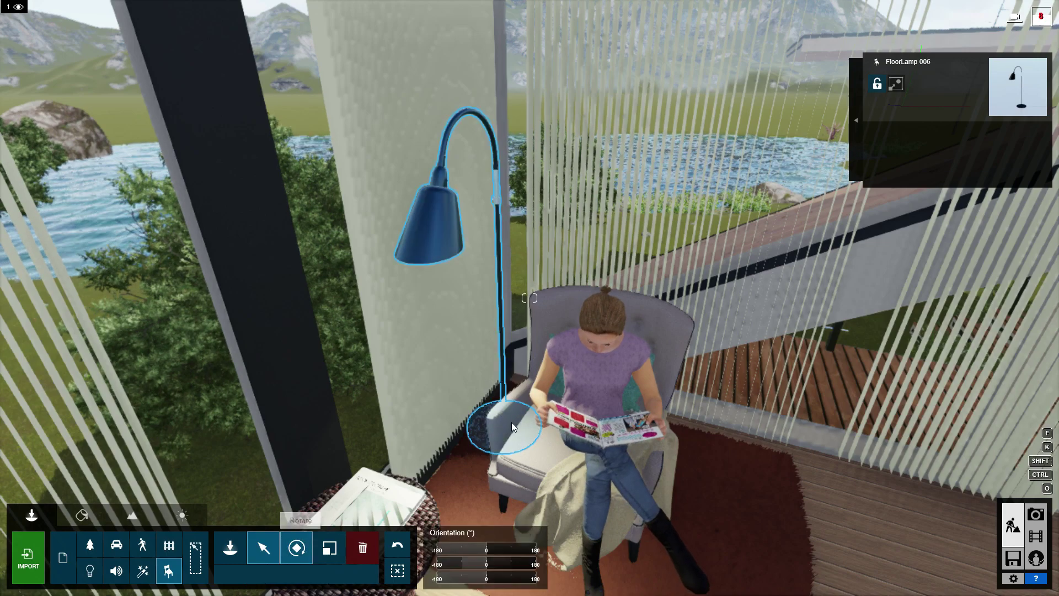
pyautogui.moveTo(505, 461); pyautogui.dragTo(517, 474)
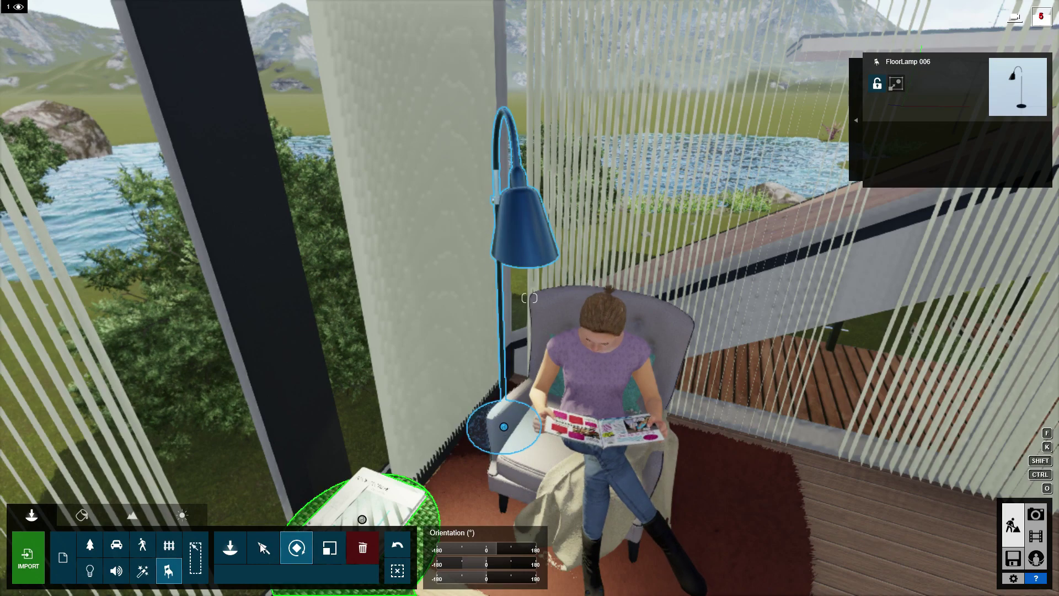
# In the Lights category, fly the camera up inside the floor lamp's shade
pyautogui.click(91, 571)
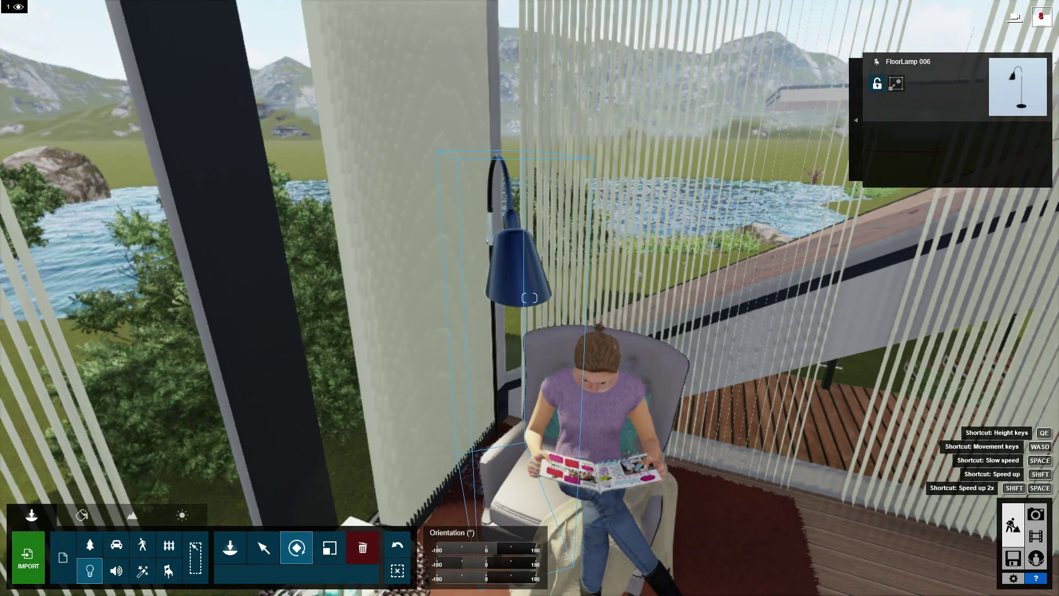
pyautogui.moveTo(530, 298); pyautogui.dragTo(529, 242, button='right')
pyautogui.press('q')
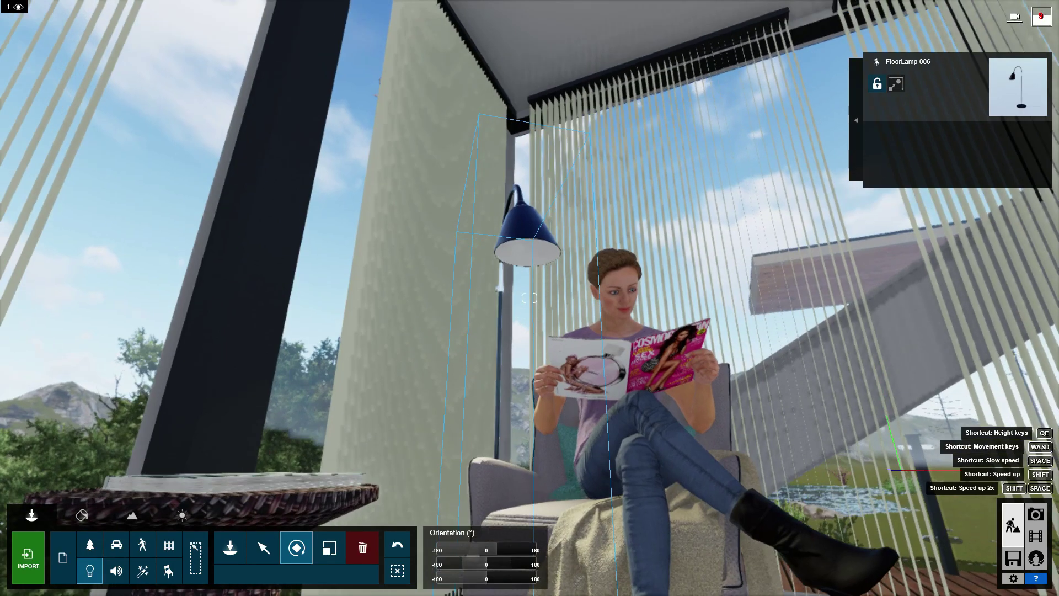
pyautogui.moveTo(529, 298); pyautogui.dragTo(529, 259, button='right')
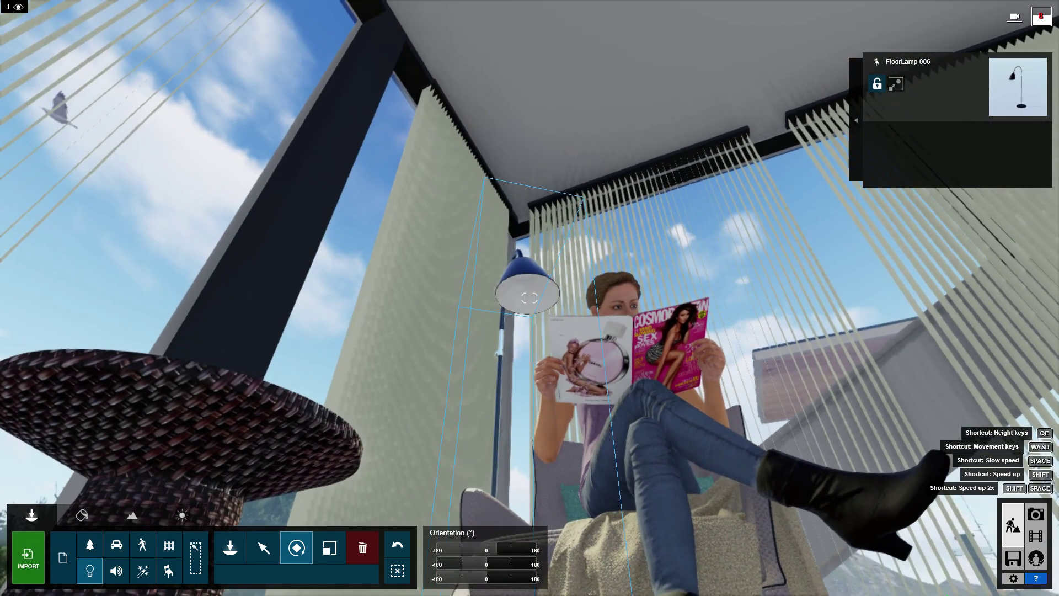
pyautogui.moveTo(481, 366); pyautogui.dragTo(480, 331, button='right')
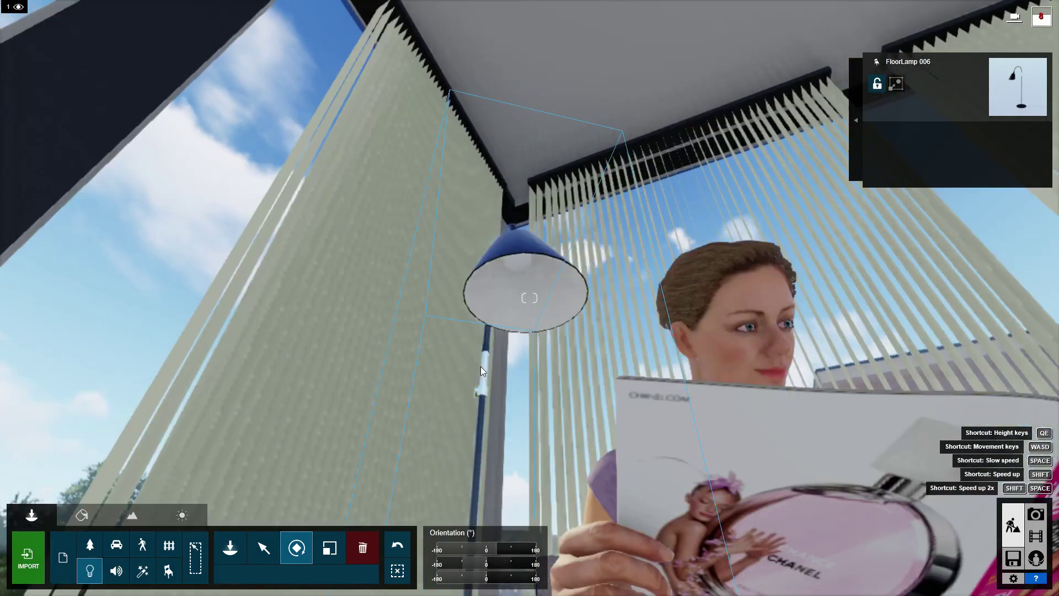
pyautogui.press('s')
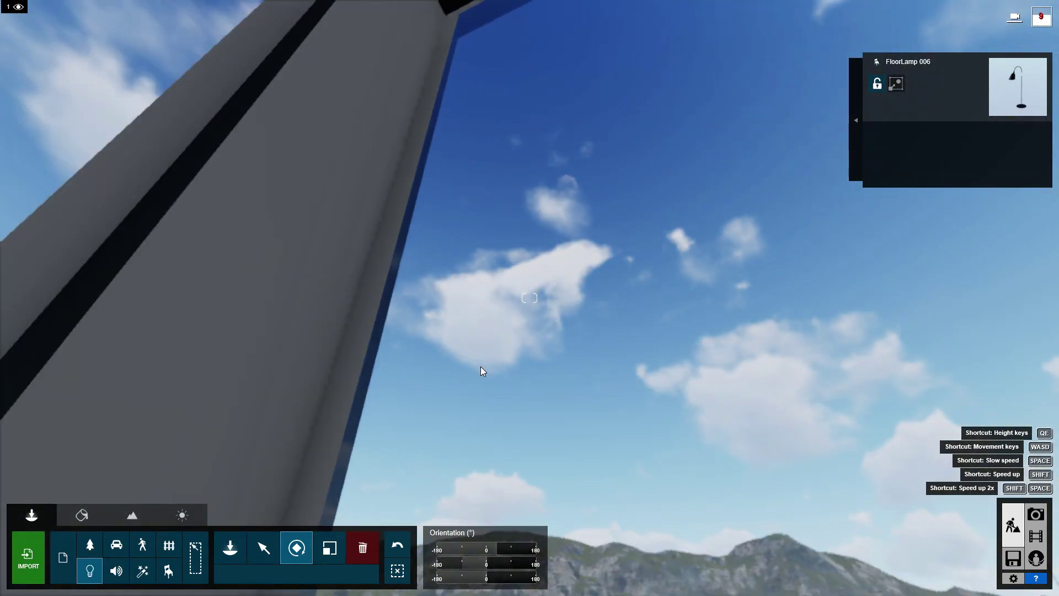
pyautogui.press('s')
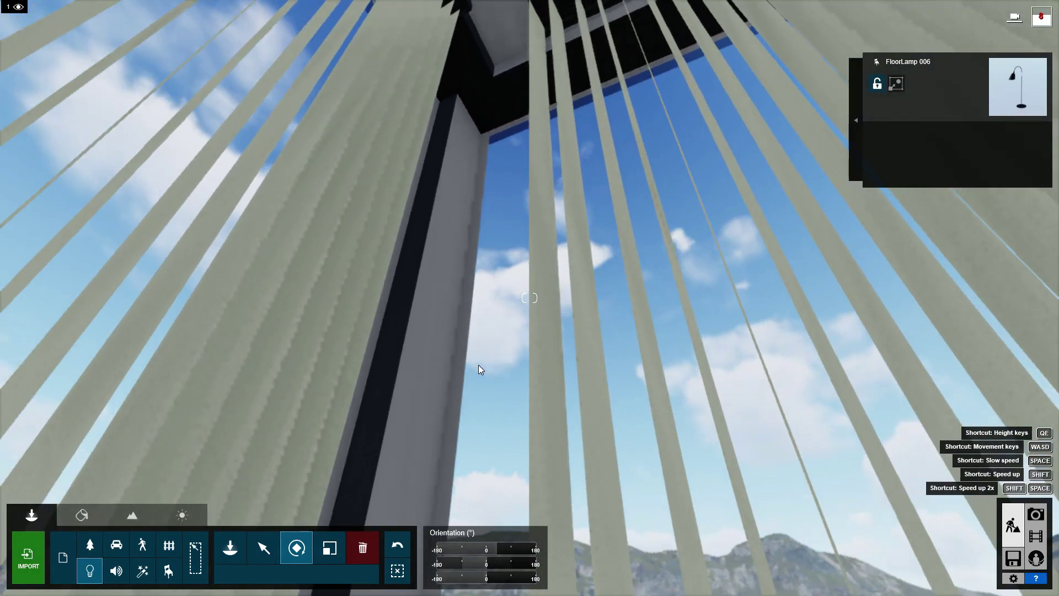
pyautogui.press('s')
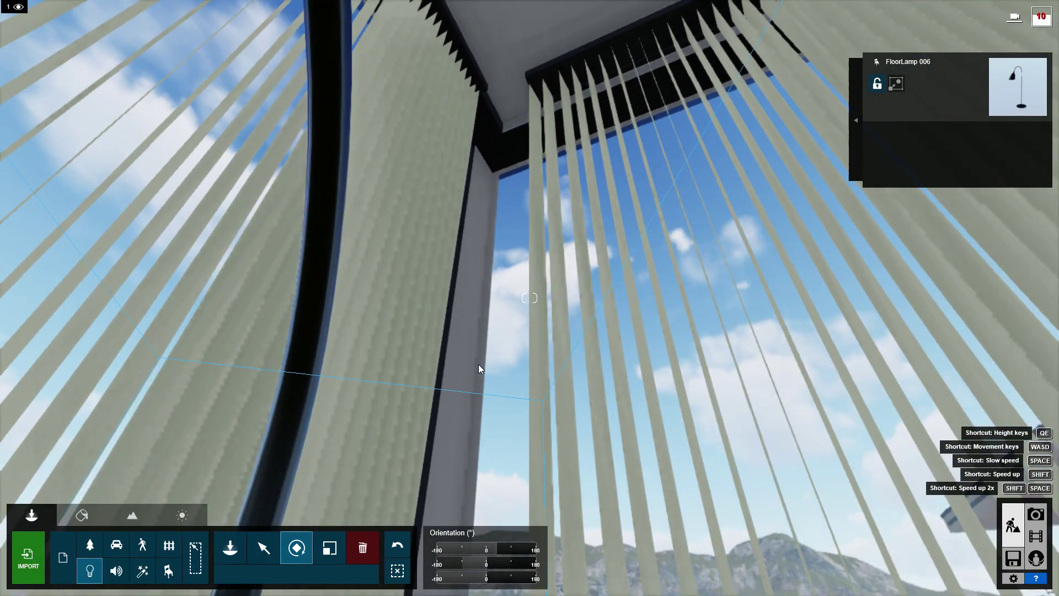
pyautogui.press('s')
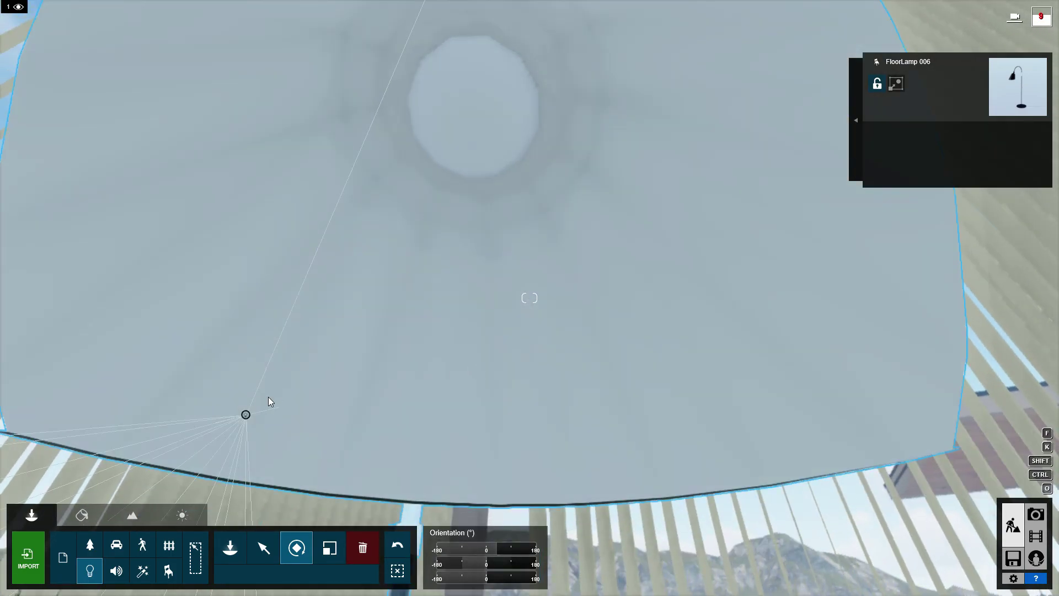
# Undo the accidental rotation and move the Lamp21 spotlight to the shade's centre
pyautogui.moveTo(246, 416)
pyautogui.mouseDown()
pyautogui.moveTo(434, 184)
pyautogui.moveTo(471, 114)
pyautogui.mouseUp()
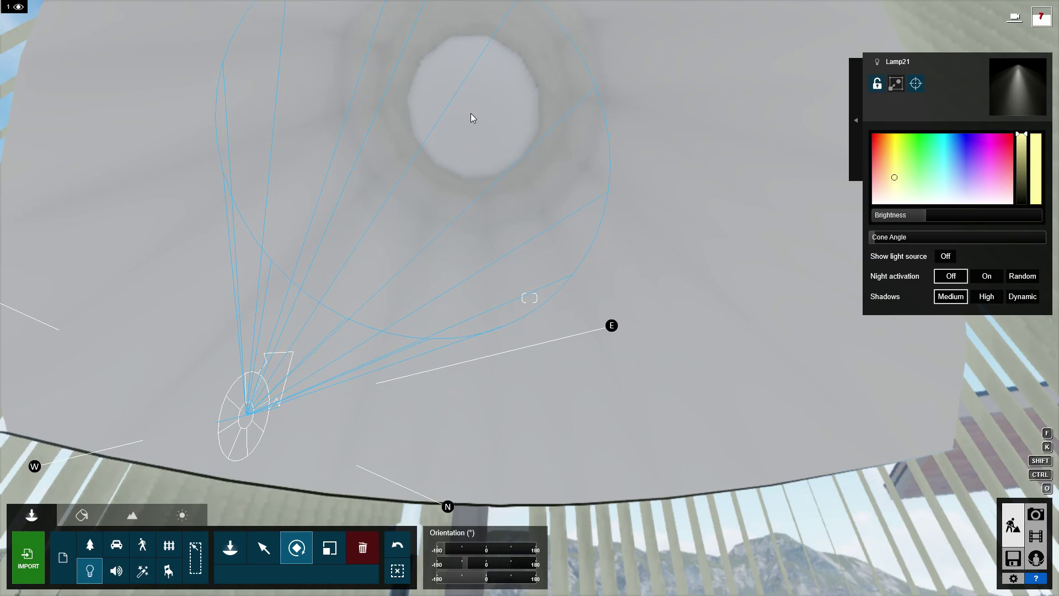
pyautogui.click(398, 551)
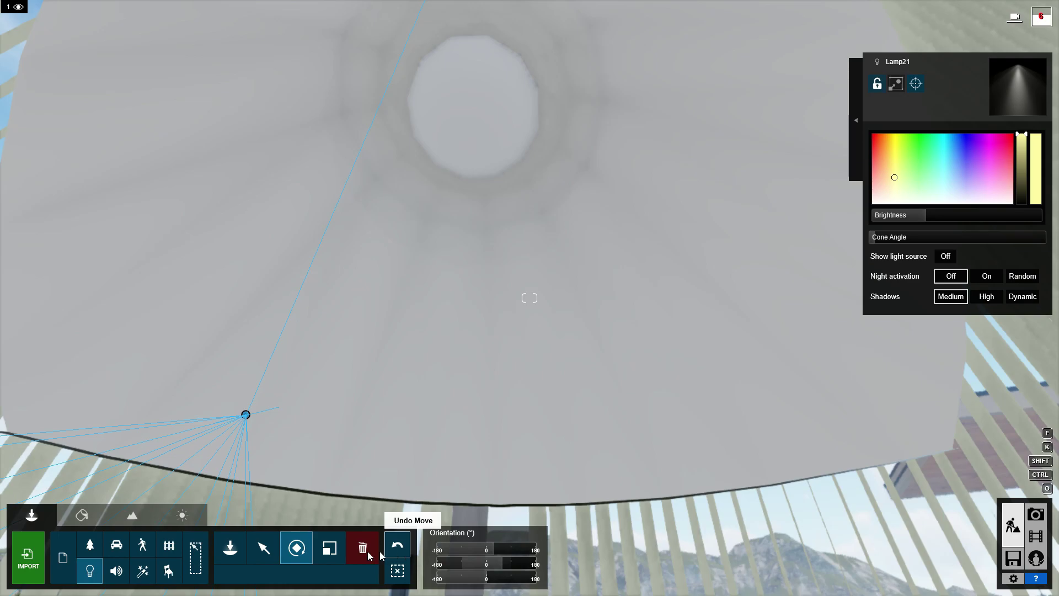
pyautogui.click(259, 550)
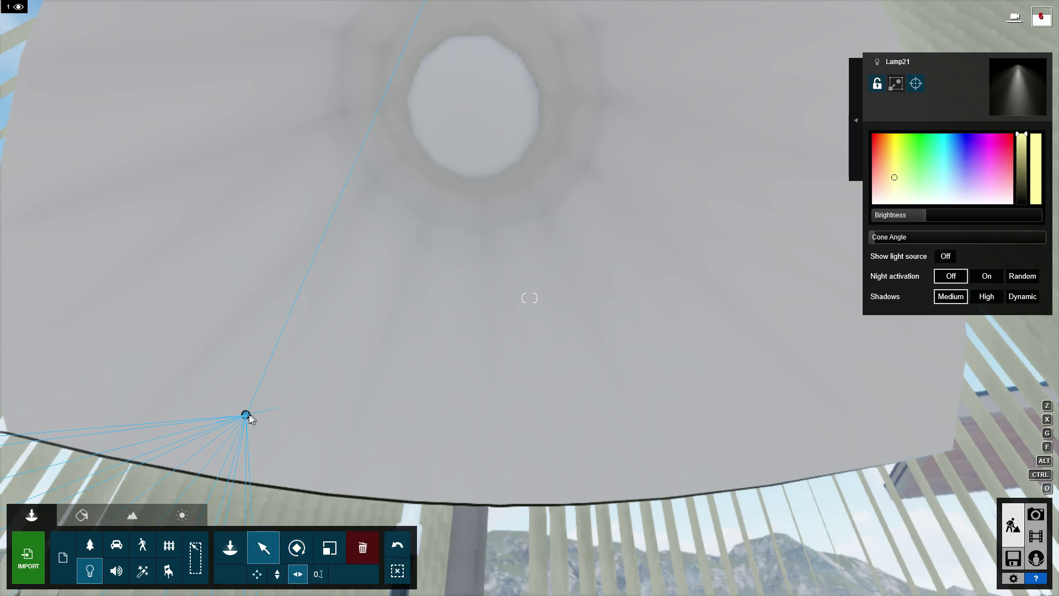
pyautogui.moveTo(252, 409); pyautogui.dragTo(472, 112)
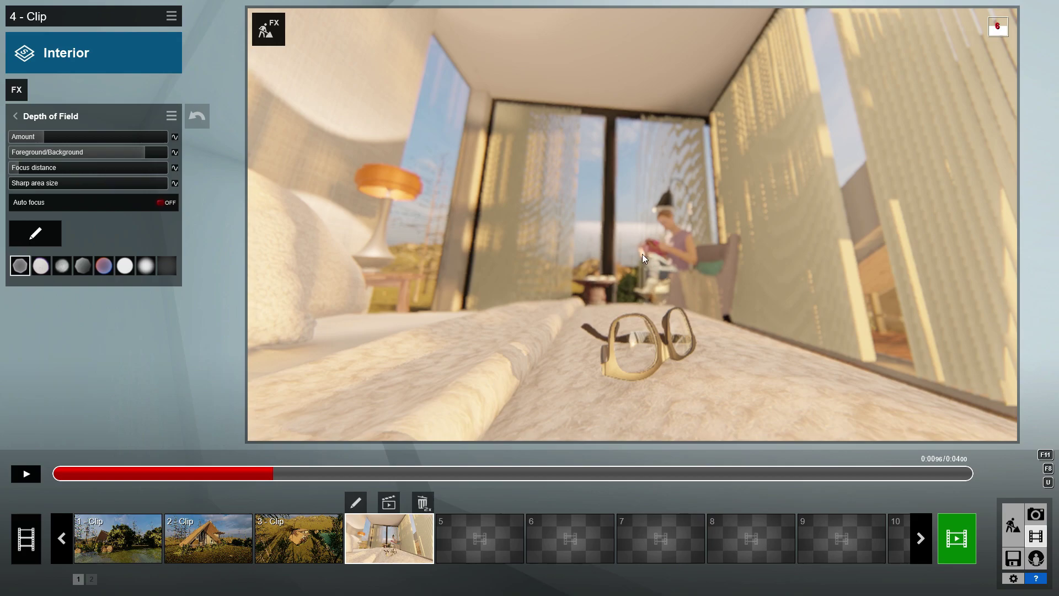
# Preview the interior clip, then set the Sharpen effect's intensity to 0.6
pyautogui.click(26, 474)
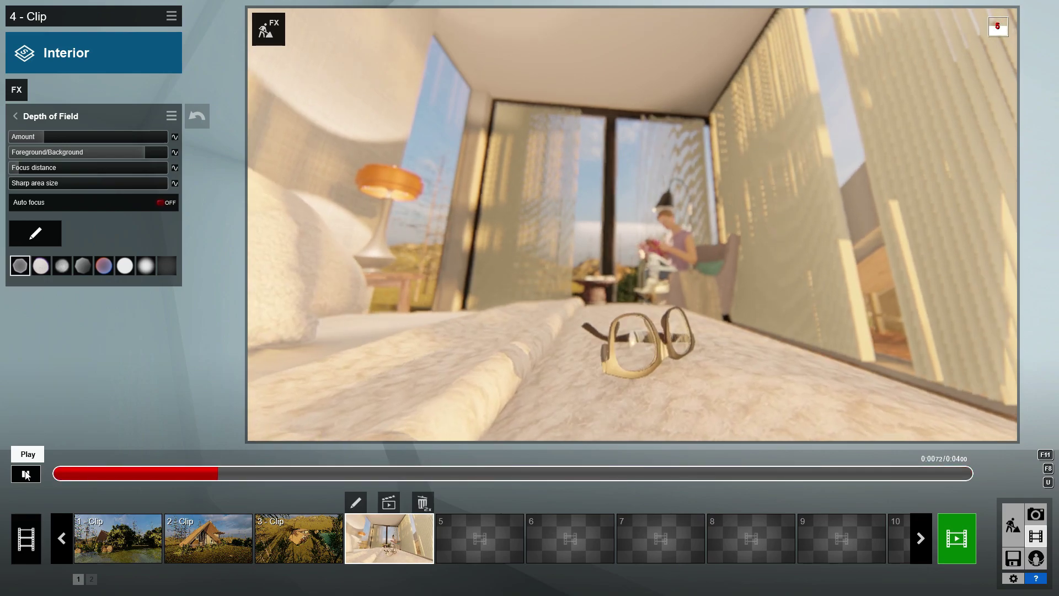
pyautogui.click(25, 474)
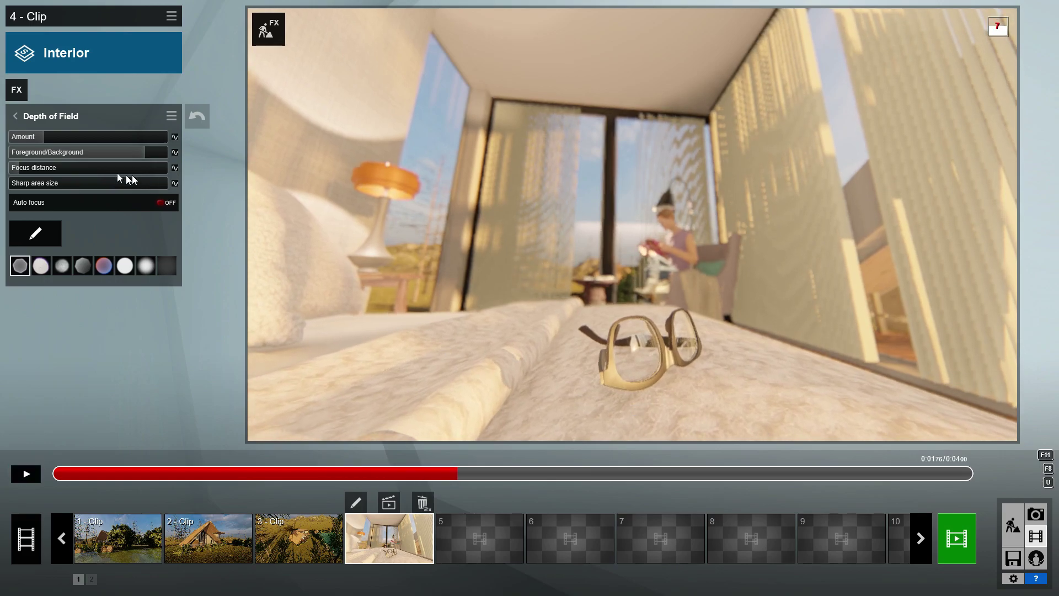
pyautogui.click(17, 116)
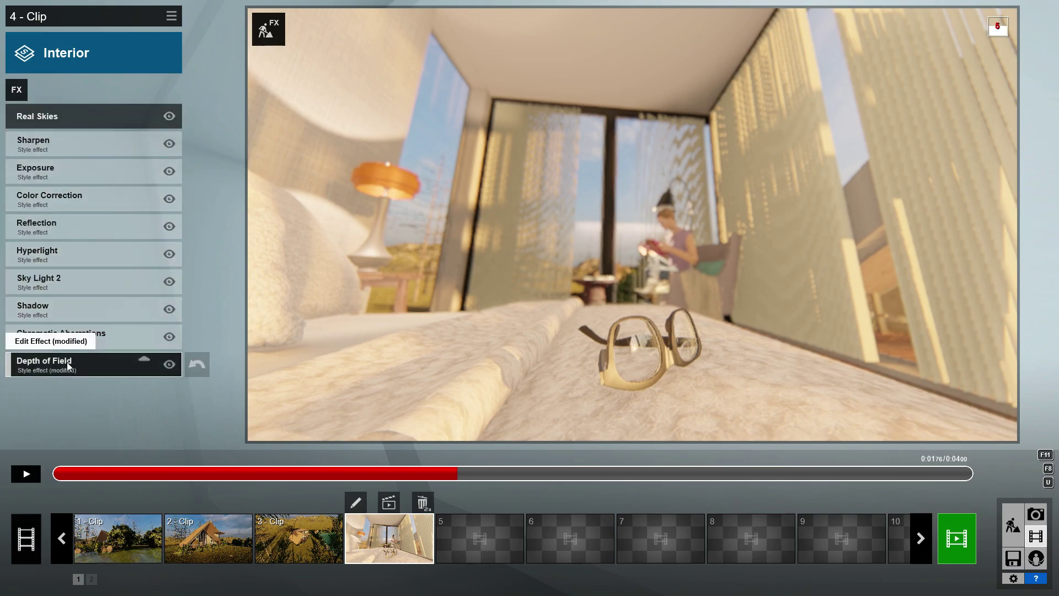
pyautogui.click(52, 145)
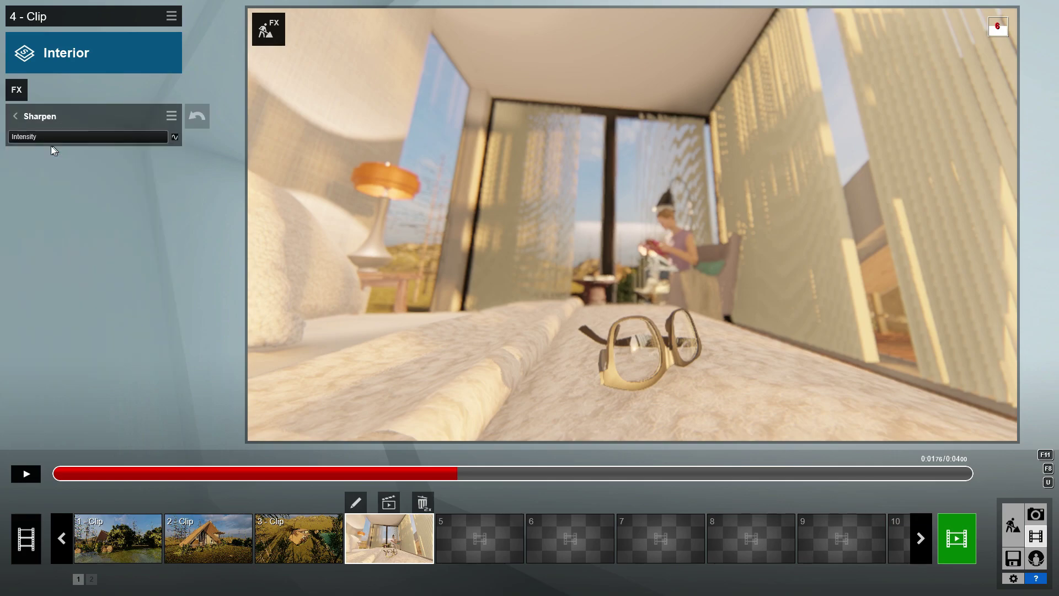
pyautogui.click(60, 137)
pyautogui.click(15, 115)
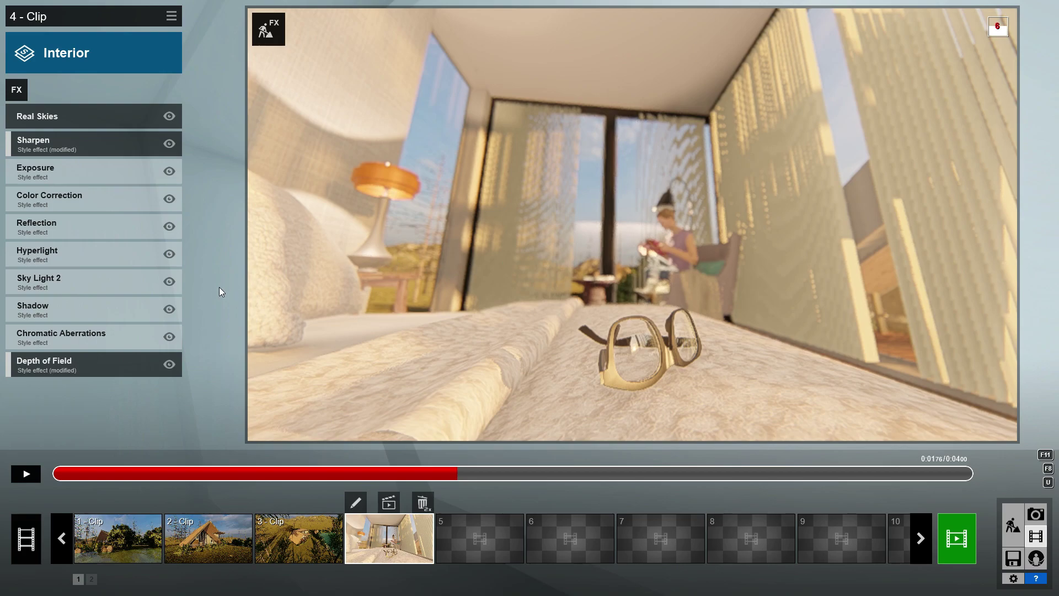
# Browse the Camera, Light and Shadow, and Weather effect tabs, then add Autumn Colors
pyautogui.click(13, 87)
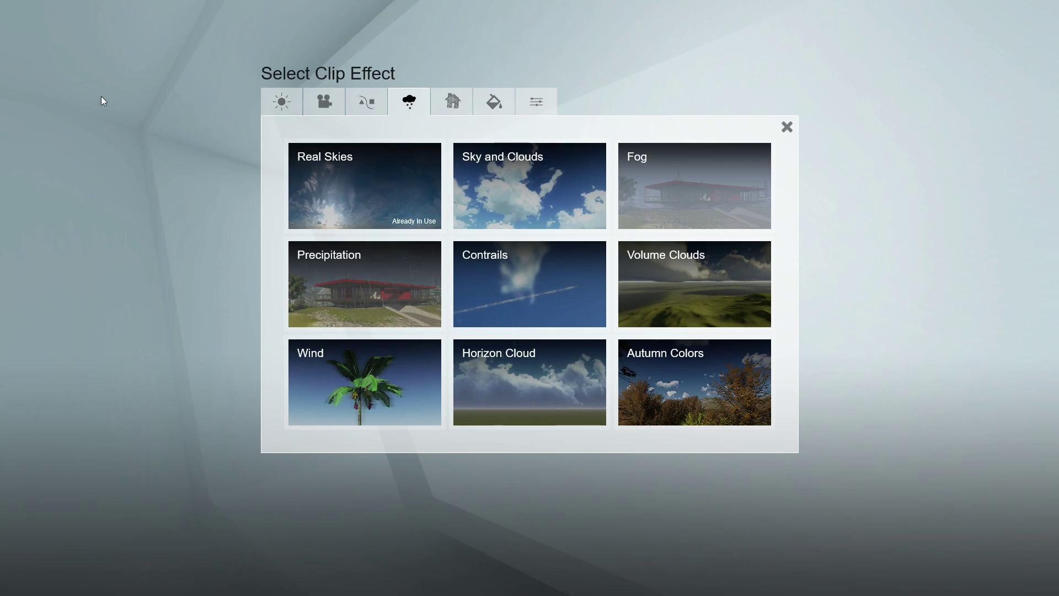
pyautogui.click(329, 100)
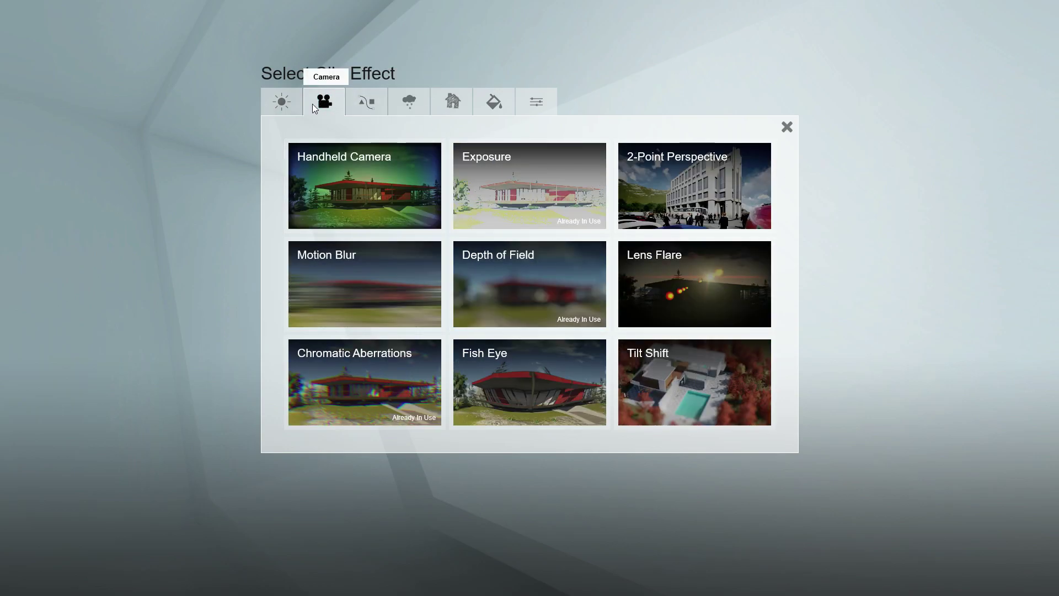
pyautogui.click(293, 105)
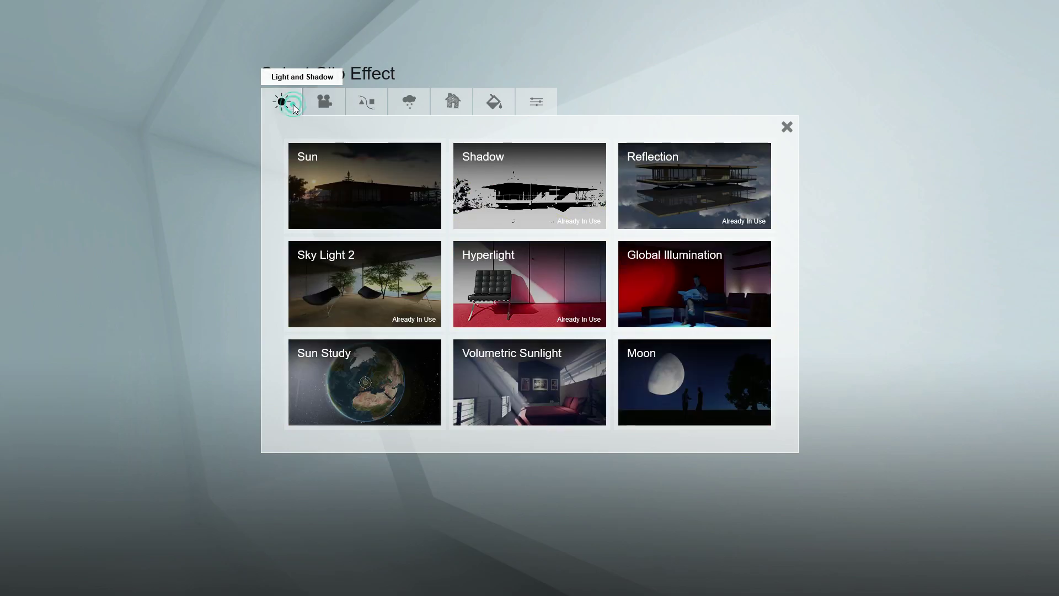
pyautogui.click(451, 102)
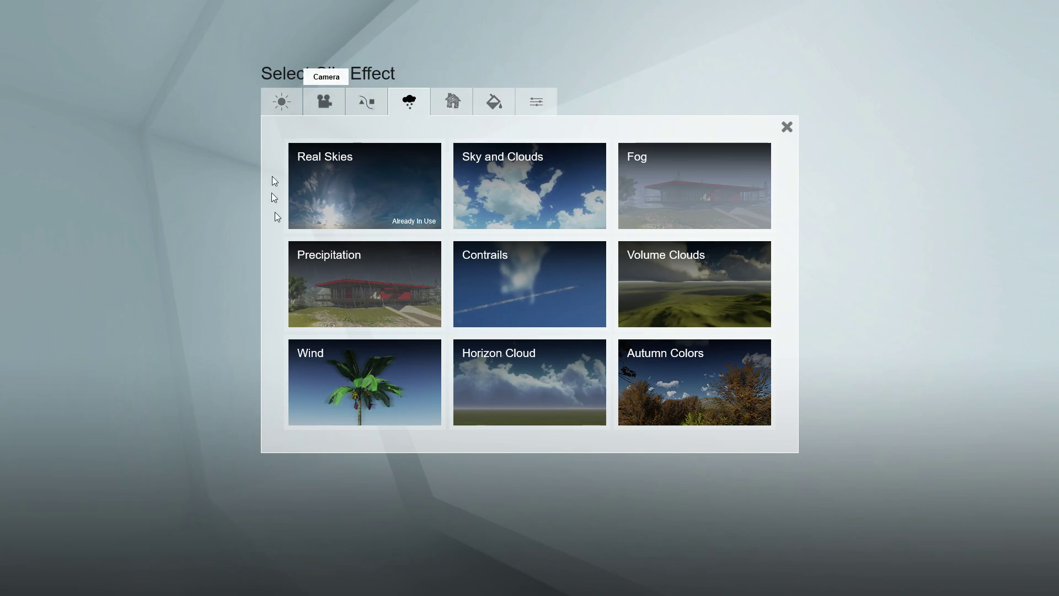
pyautogui.click(686, 369)
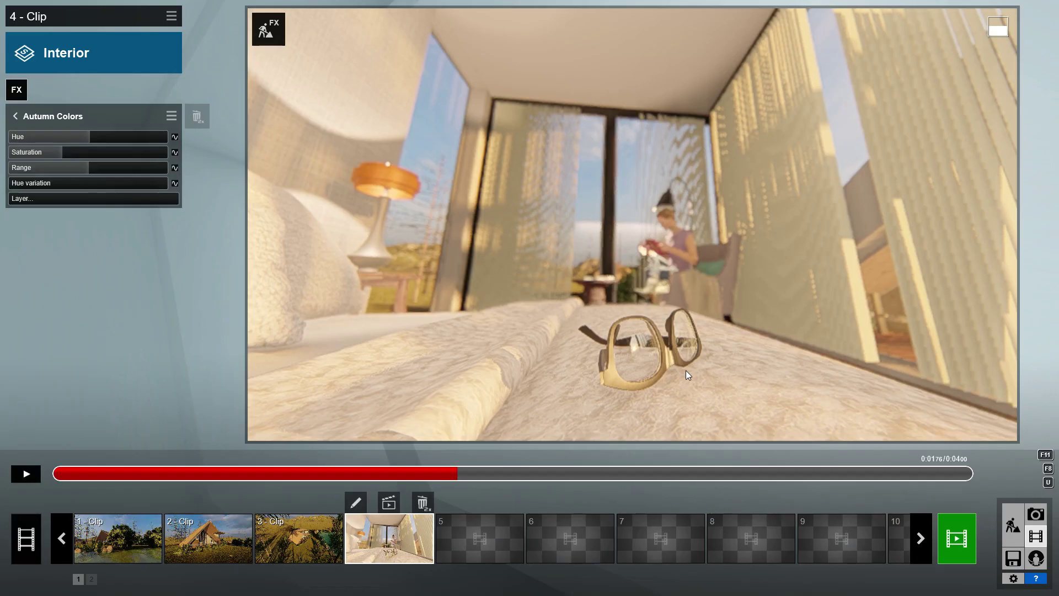